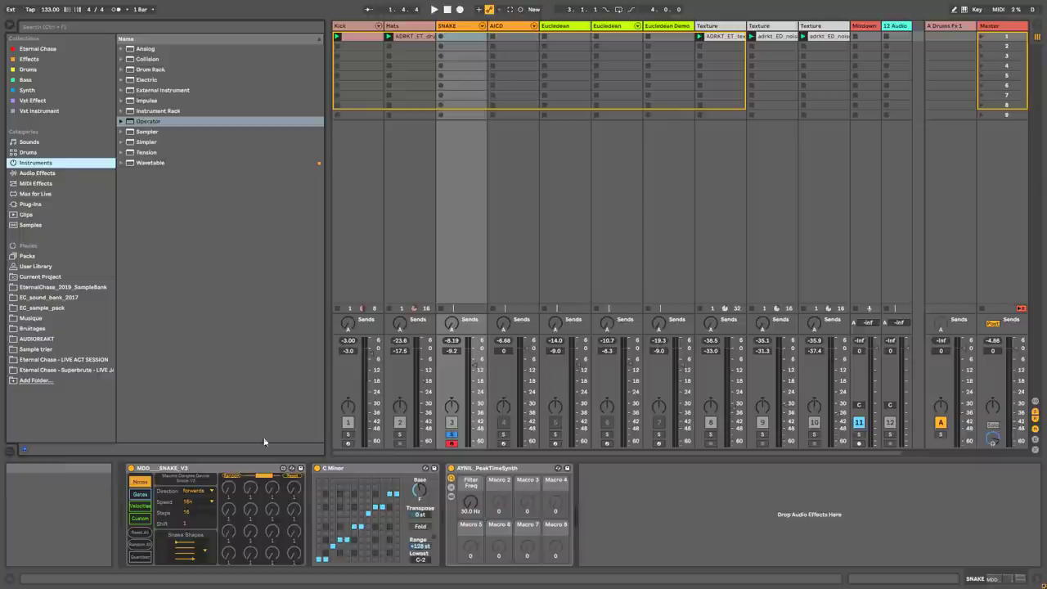
Step: Look through the Gates, Velocities and Custom sequencer pages of the SNAKE_V3 device
{"action": "left_click", "coordinate": [199, 469]}
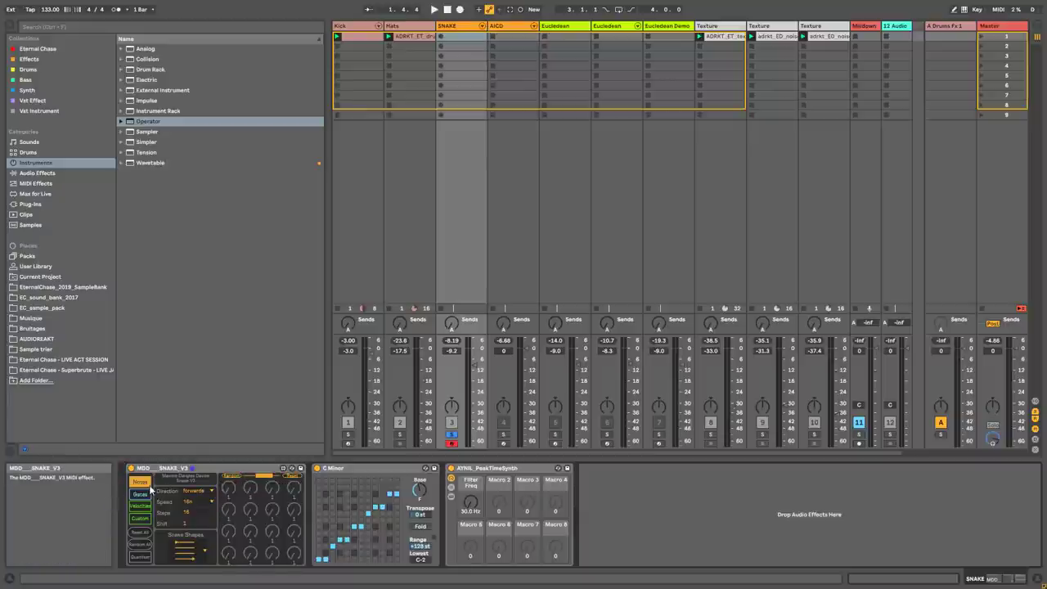
{"action": "left_click", "coordinate": [143, 494]}
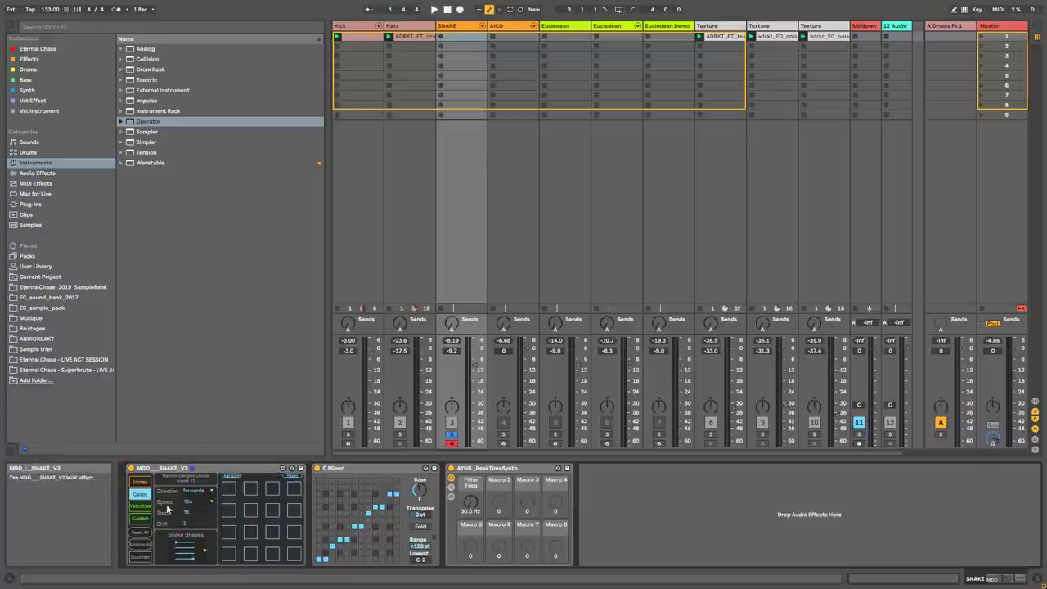
{"action": "left_click", "coordinate": [142, 508]}
{"action": "left_click", "coordinate": [144, 520]}
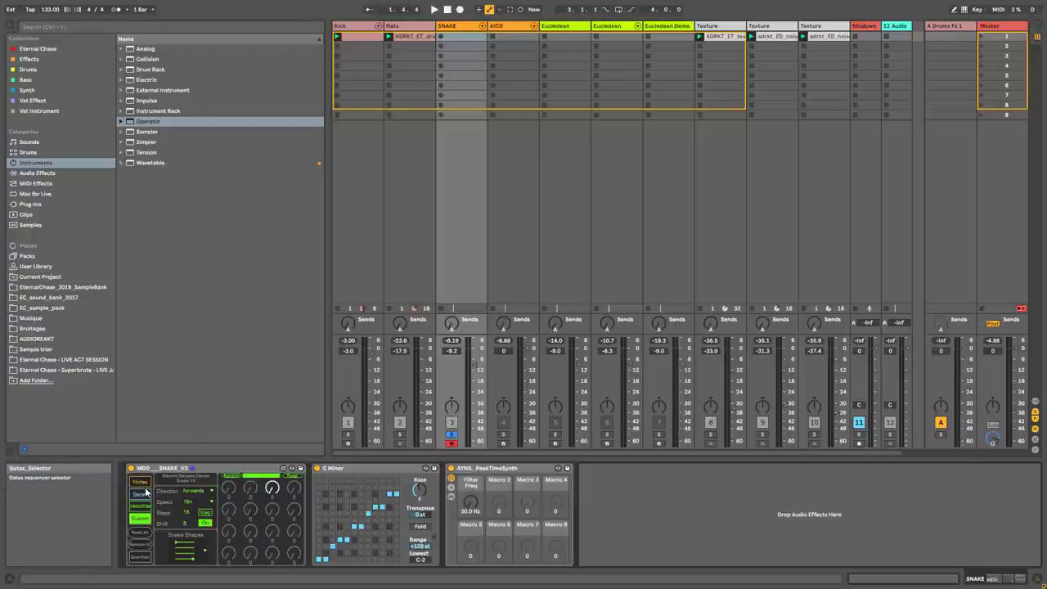
{"action": "left_click", "coordinate": [145, 507]}
Step: Activate gates 2, 4, 7, 9, 12, 14 and 16 in the SNAKE gate sequencer during playback
{"action": "left_click", "coordinate": [142, 494]}
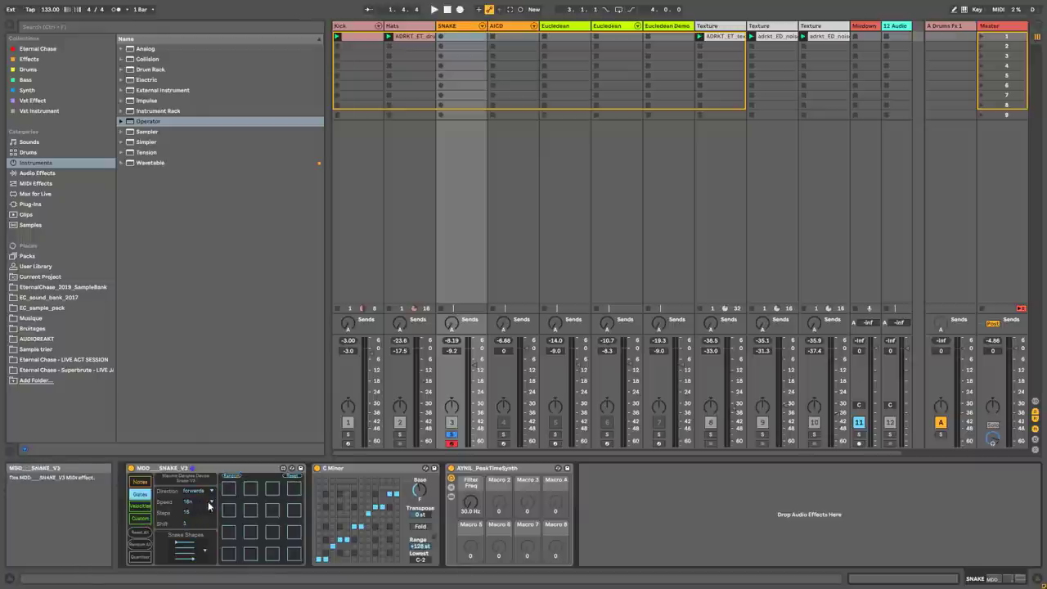
{"action": "left_click", "coordinate": [248, 491]}
{"action": "left_click", "coordinate": [272, 510]}
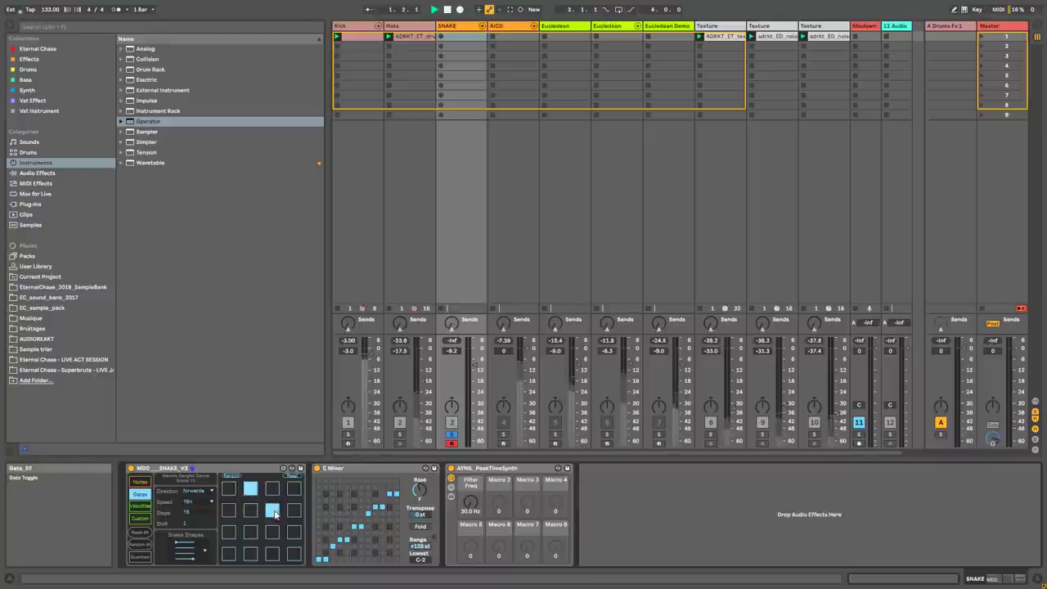
{"action": "left_click", "coordinate": [228, 532]}
{"action": "left_click", "coordinate": [249, 554]}
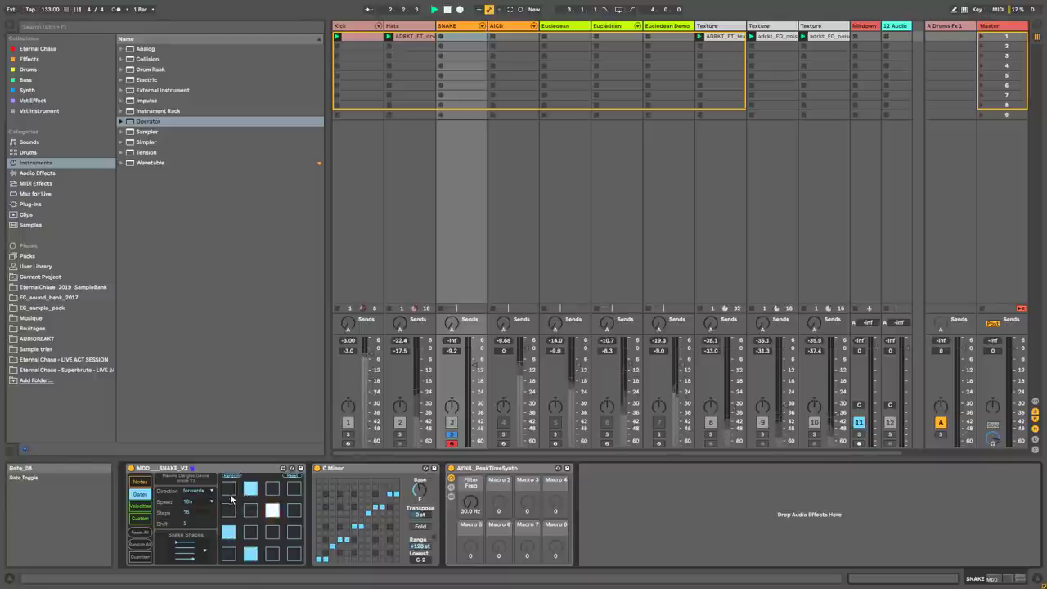
{"action": "left_click", "coordinate": [293, 554]}
{"action": "left_click", "coordinate": [294, 532]}
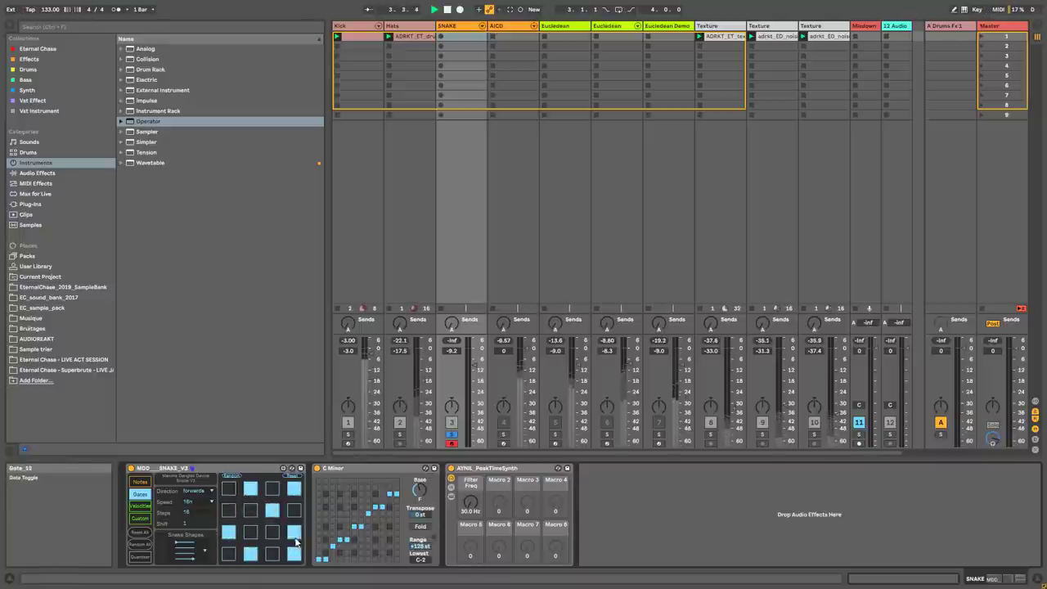
Step: Set velocities for the steps with active gates in the SNAKE velocity sequencer and raise the synth's Filter Freq to 984 Hz
{"action": "left_click", "coordinate": [148, 507]}
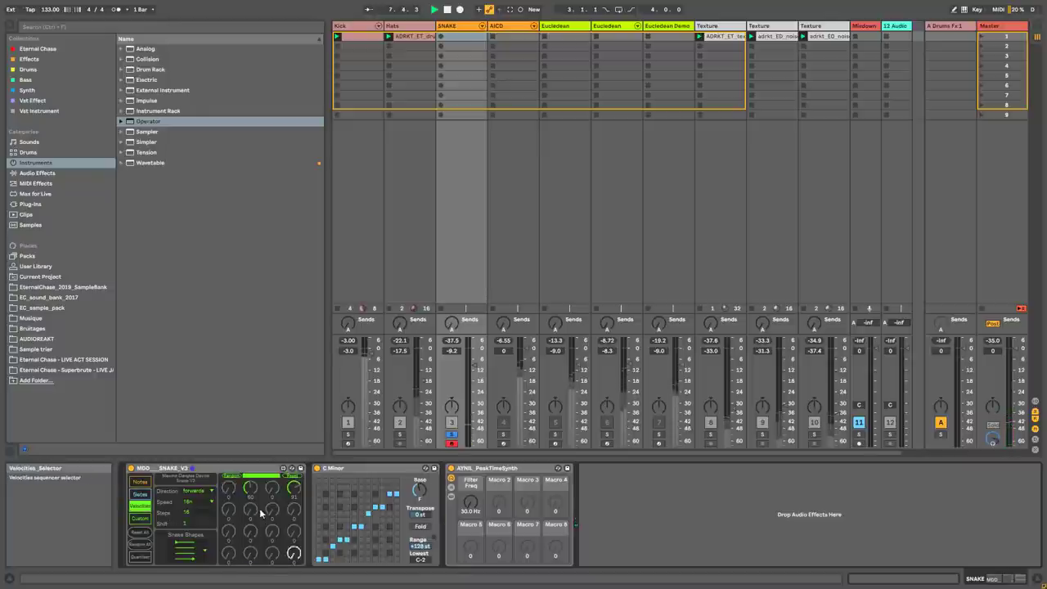
{"action": "left_click_drag", "start_coordinate": [469, 507], "coordinate": [469, 467]}
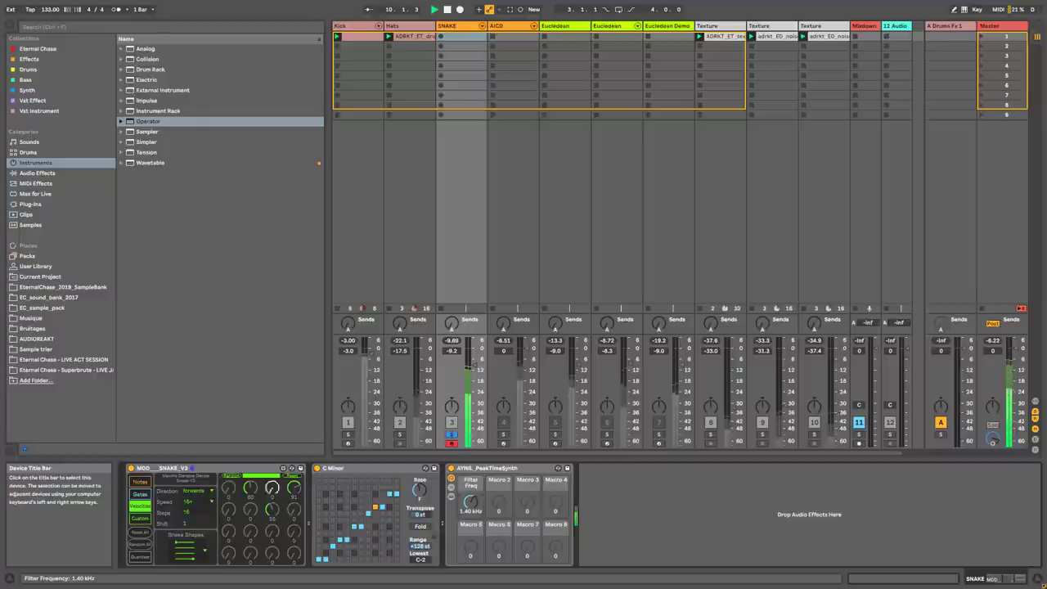
{"action": "left_click", "coordinate": [141, 494]}
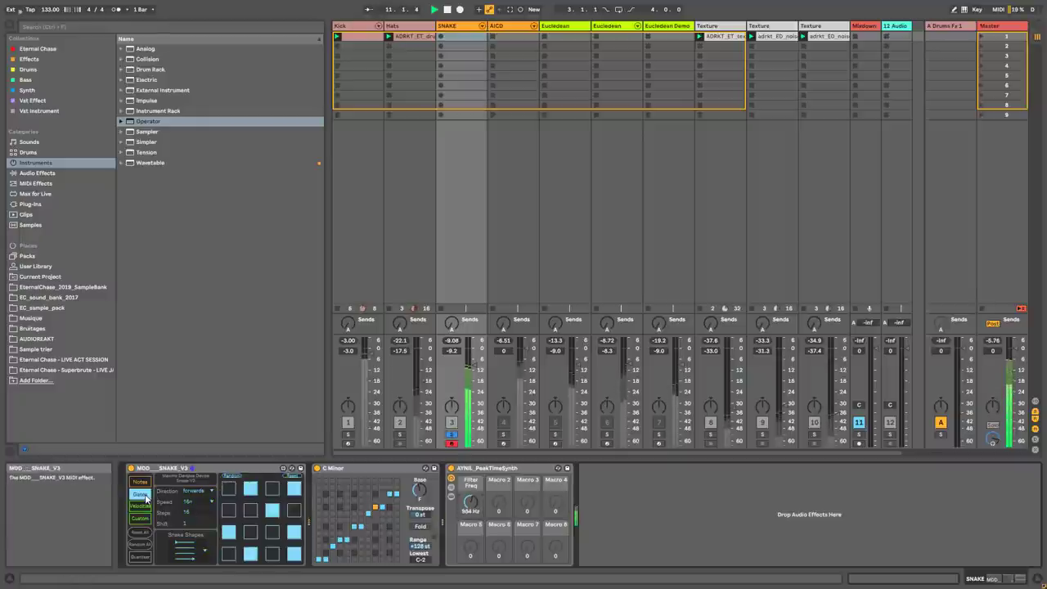
{"action": "left_click", "coordinate": [144, 506]}
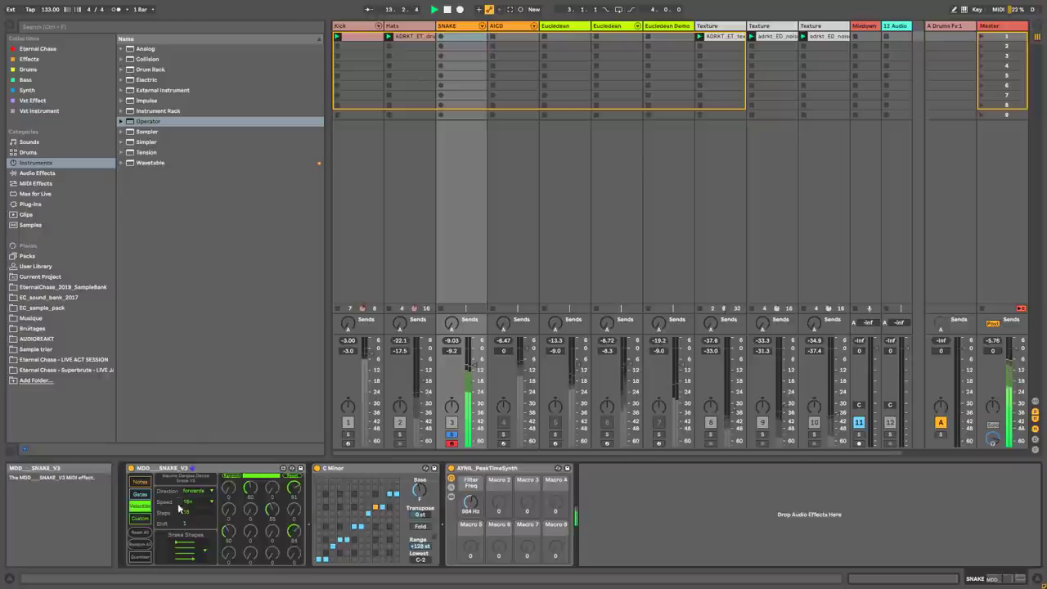
{"action": "left_click", "coordinate": [141, 494]}
{"action": "left_click", "coordinate": [144, 507]}
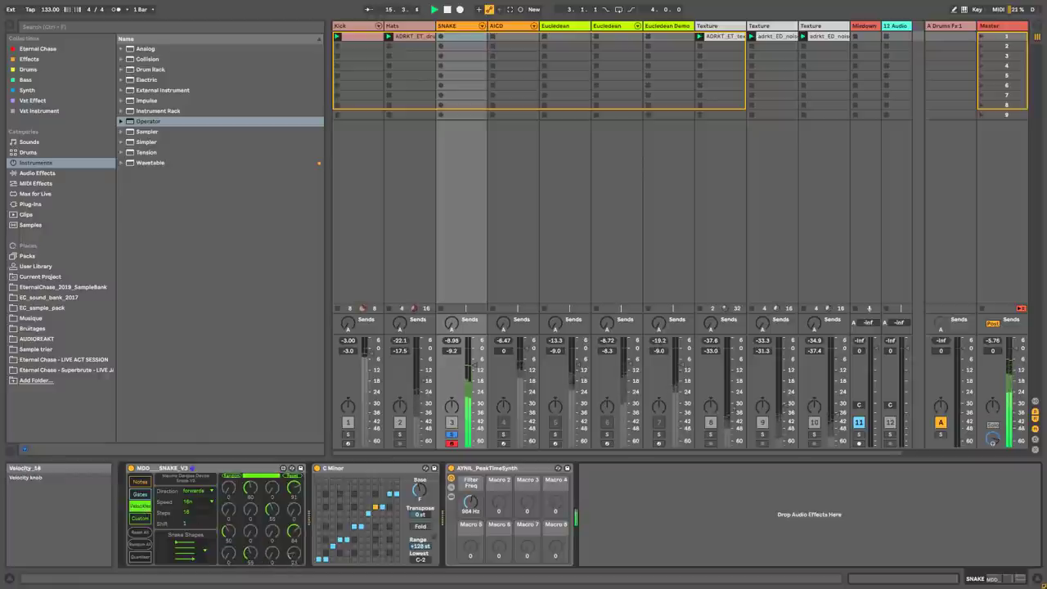
Step: Stop playback and try the SNAKE note dials with the C Minor scale device switched off, ending with the scale back on
{"action": "key", "text": "space"}
{"action": "left_click", "coordinate": [342, 469]}
{"action": "left_click", "coordinate": [318, 469]}
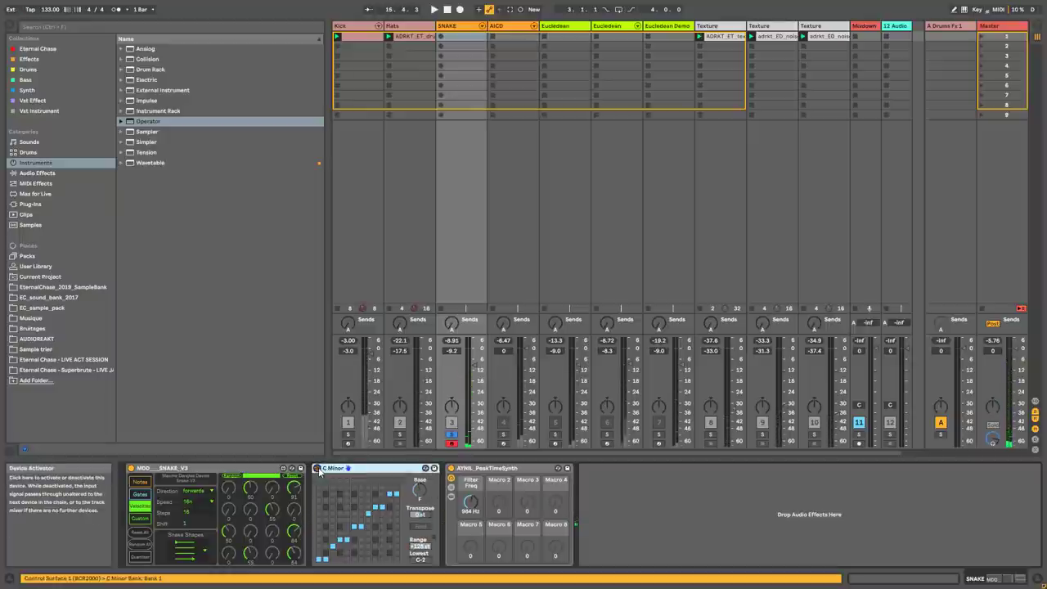
{"action": "left_click", "coordinate": [143, 483]}
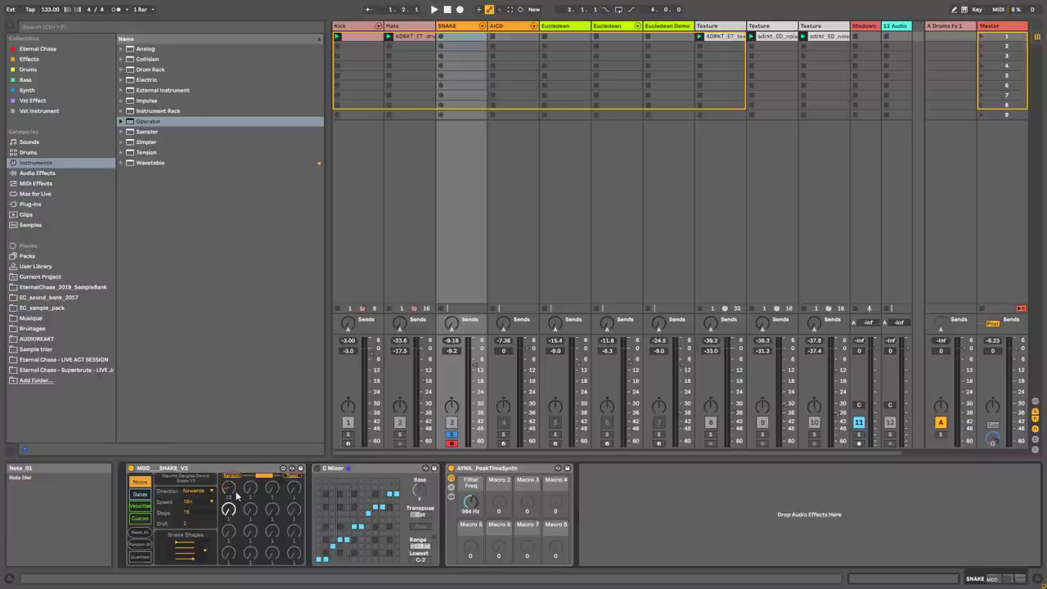
{"action": "left_click", "coordinate": [323, 472]}
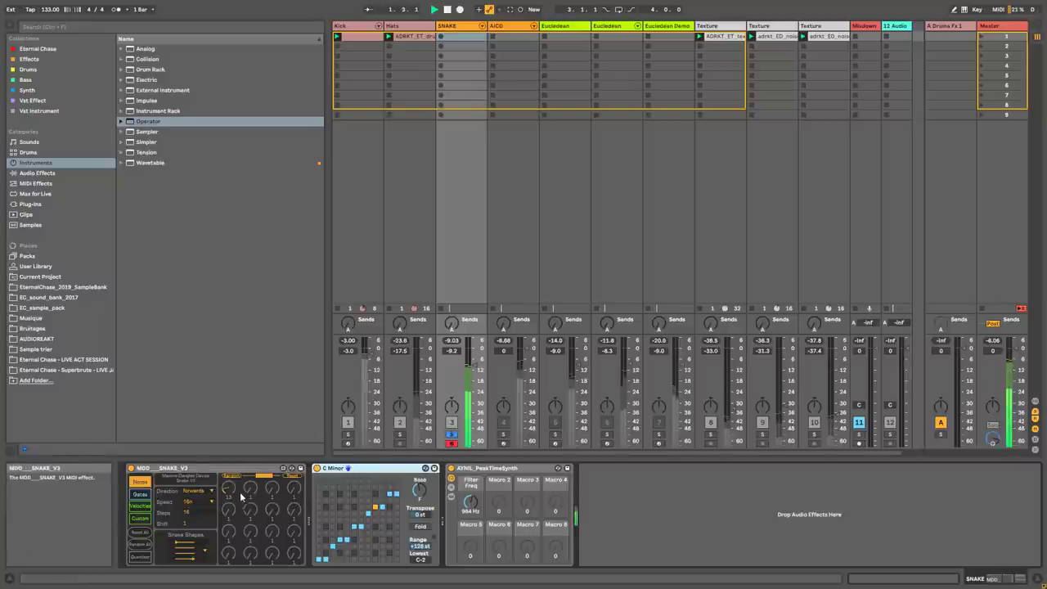
Step: Raise the note dials of the gated steps 2, 4, 7, 9, 12, 14 and 16 to varied pitches, checking them against the gate grid
{"action": "left_click", "coordinate": [141, 495]}
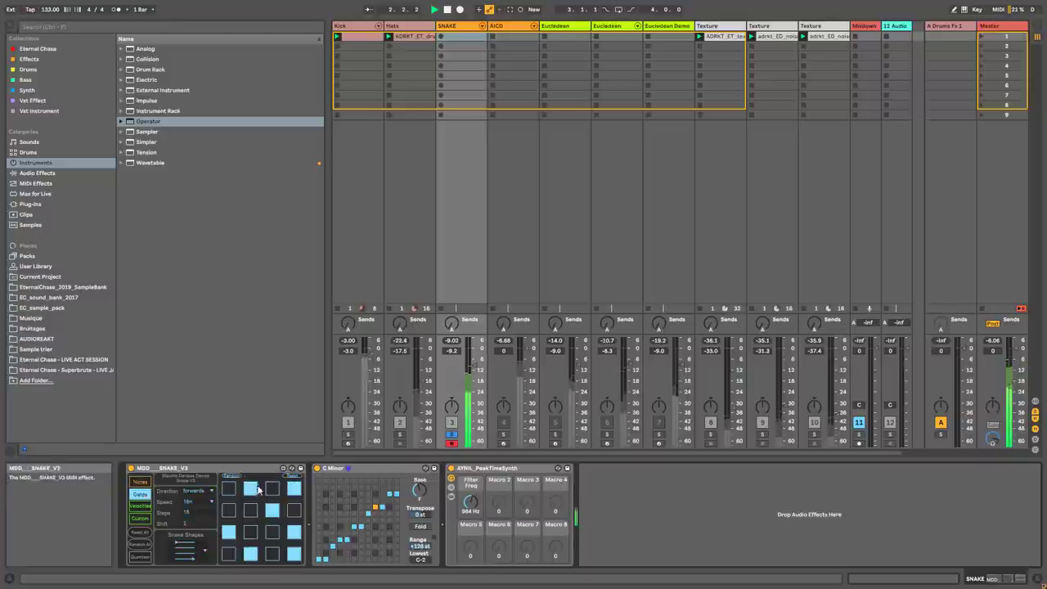
{"action": "left_click", "coordinate": [140, 482]}
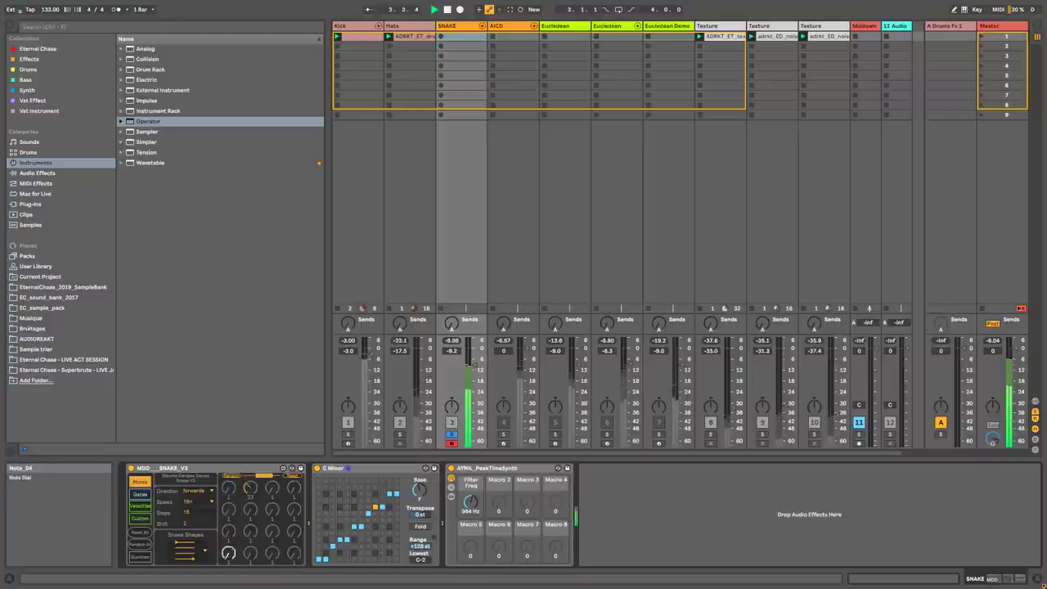
{"action": "left_click", "coordinate": [141, 494]}
{"action": "left_click", "coordinate": [141, 482]}
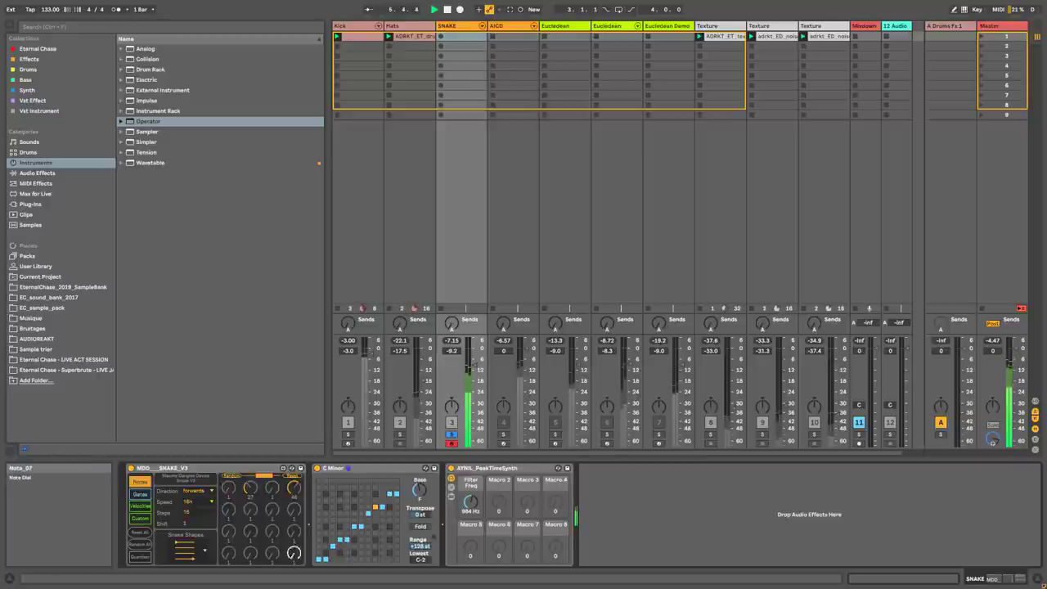
{"action": "left_click_drag", "start_coordinate": [236, 535], "coordinate": [236, 515]}
{"action": "left_click", "coordinate": [251, 509]}
{"action": "left_click_drag", "start_coordinate": [292, 561], "coordinate": [293, 543]}
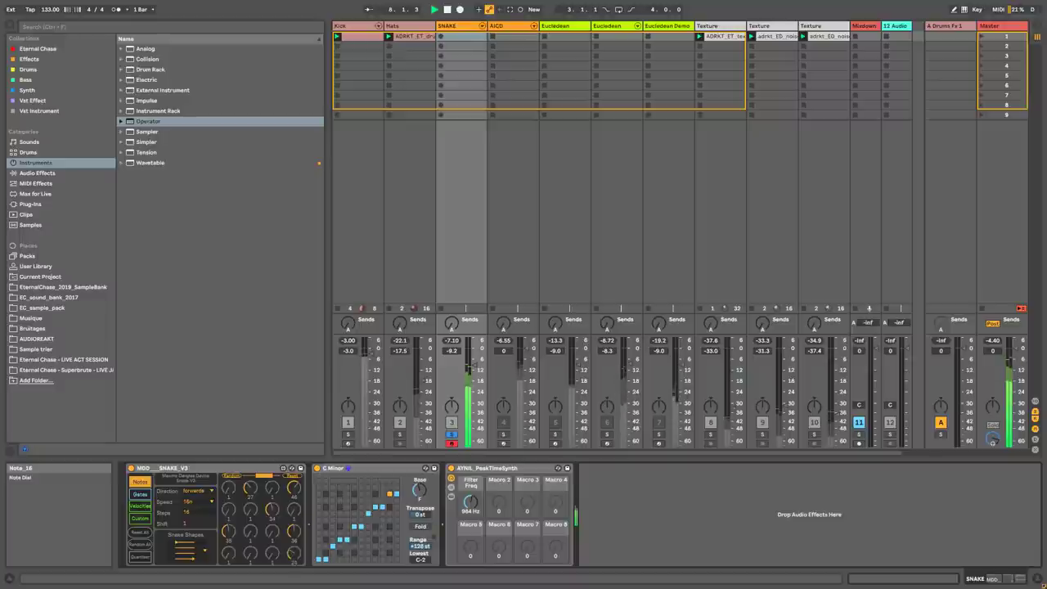
{"action": "left_click", "coordinate": [140, 482]}
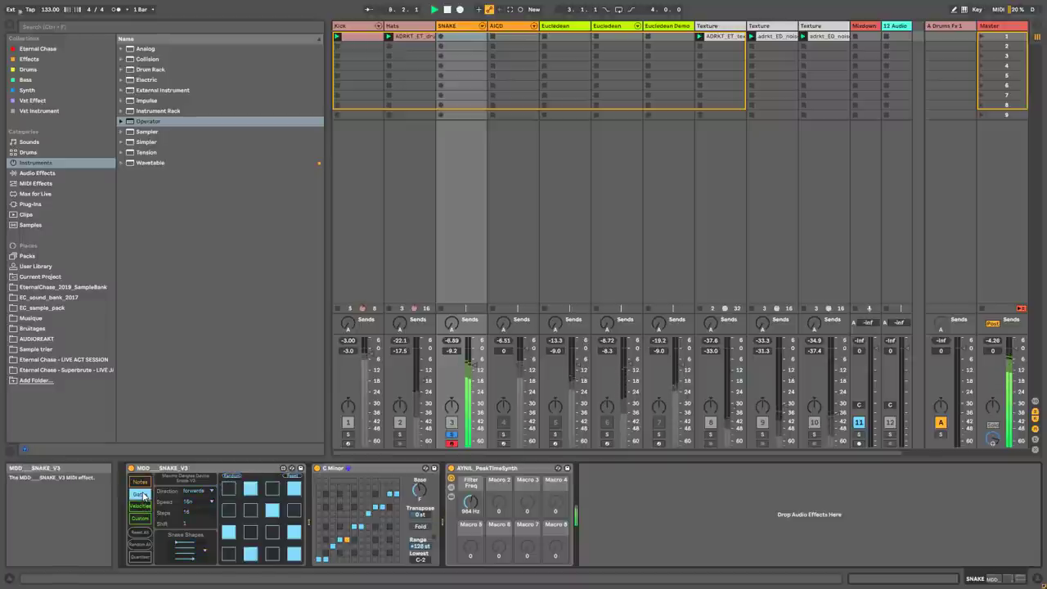
{"action": "left_click", "coordinate": [141, 483]}
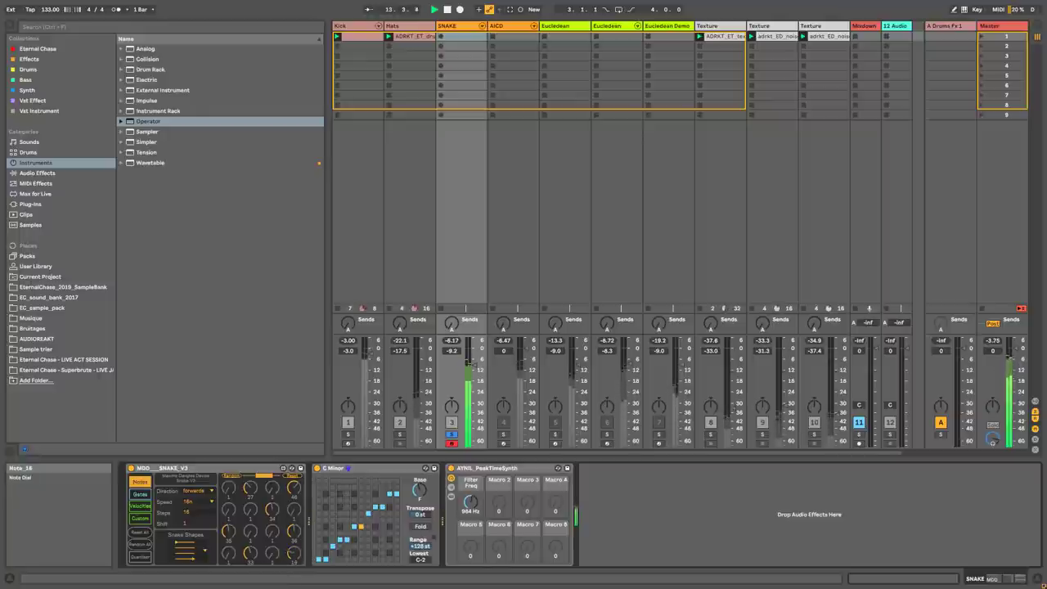
Step: Randomize the note sequencer repeatedly with different random range settings while sweeping the synth's Filter Freq, ending at 292 Hz
{"action": "left_click_drag", "start_coordinate": [475, 503], "coordinate": [475, 468]}
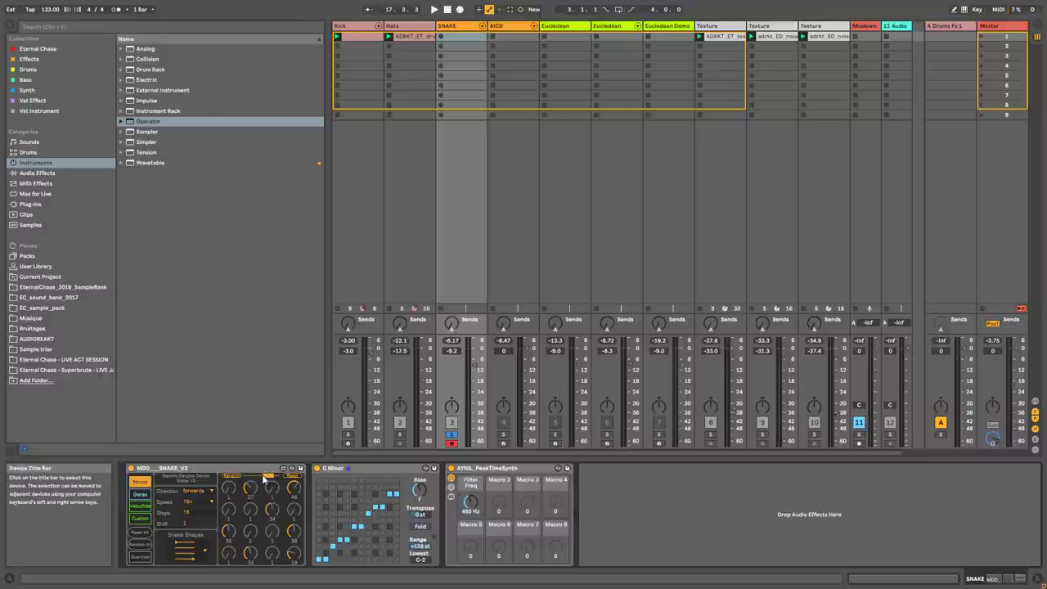
{"action": "left_click", "coordinate": [235, 476]}
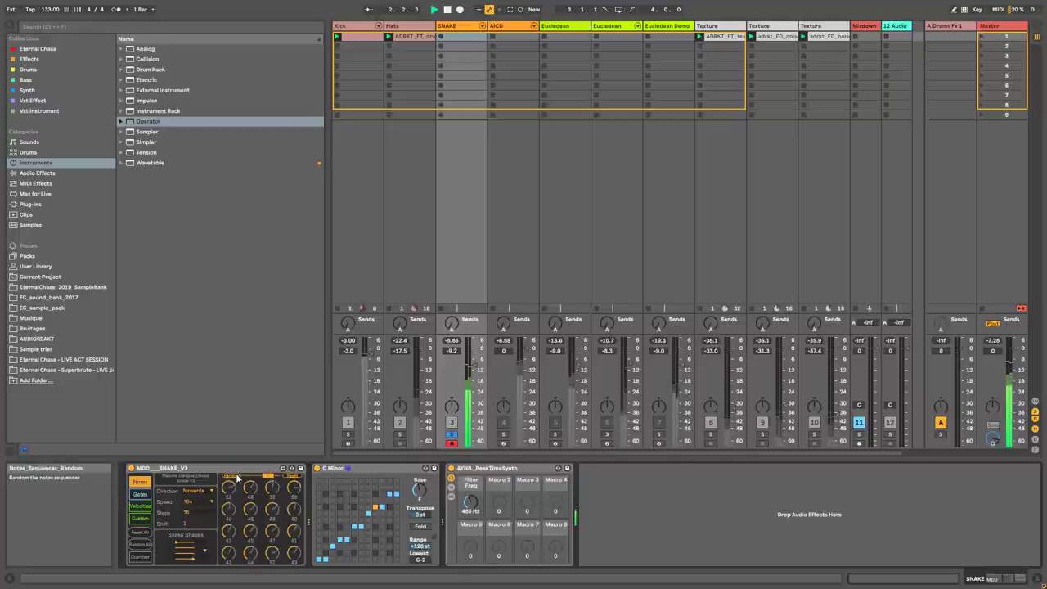
{"action": "left_click_drag", "start_coordinate": [470, 502], "coordinate": [470, 472]}
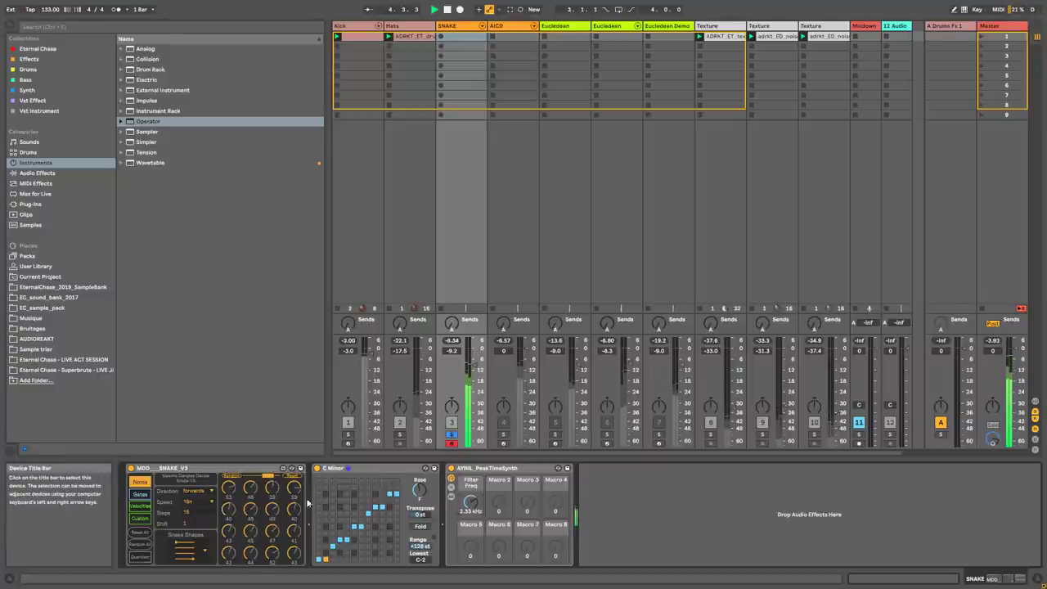
{"action": "left_click", "coordinate": [236, 477]}
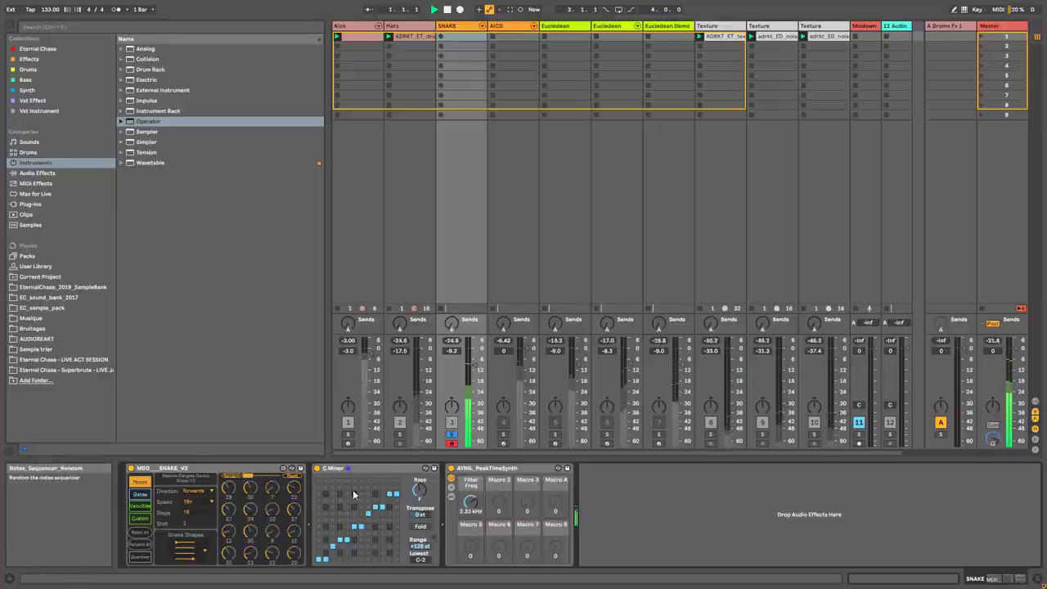
{"action": "left_click_drag", "start_coordinate": [470, 502], "coordinate": [470, 559]}
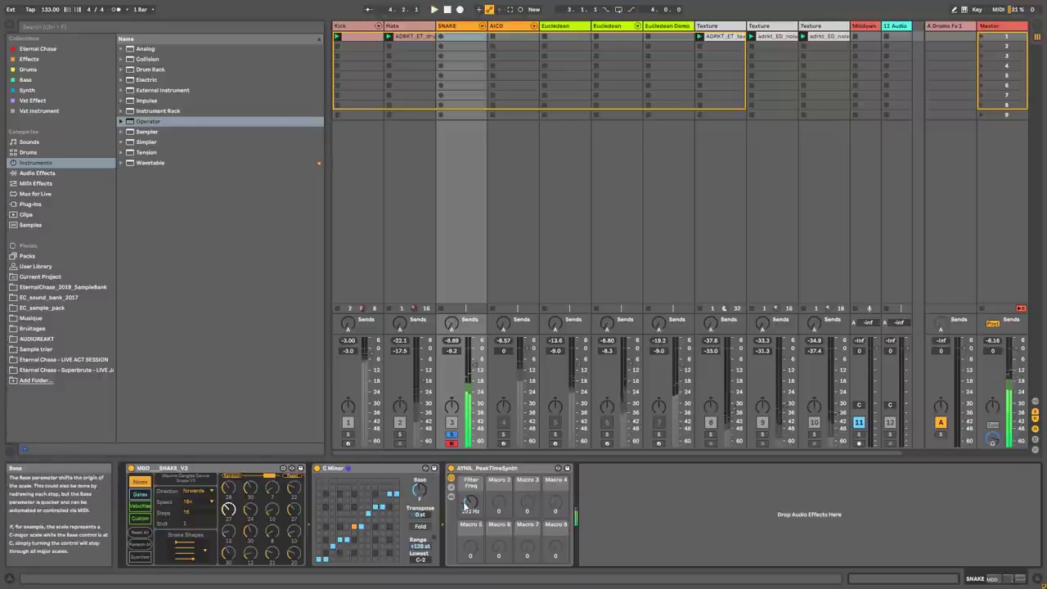
Step: Try the backwards, fore/back, backfore and random directions on the note sequencer and return it to forwards
{"action": "left_click", "coordinate": [208, 492]}
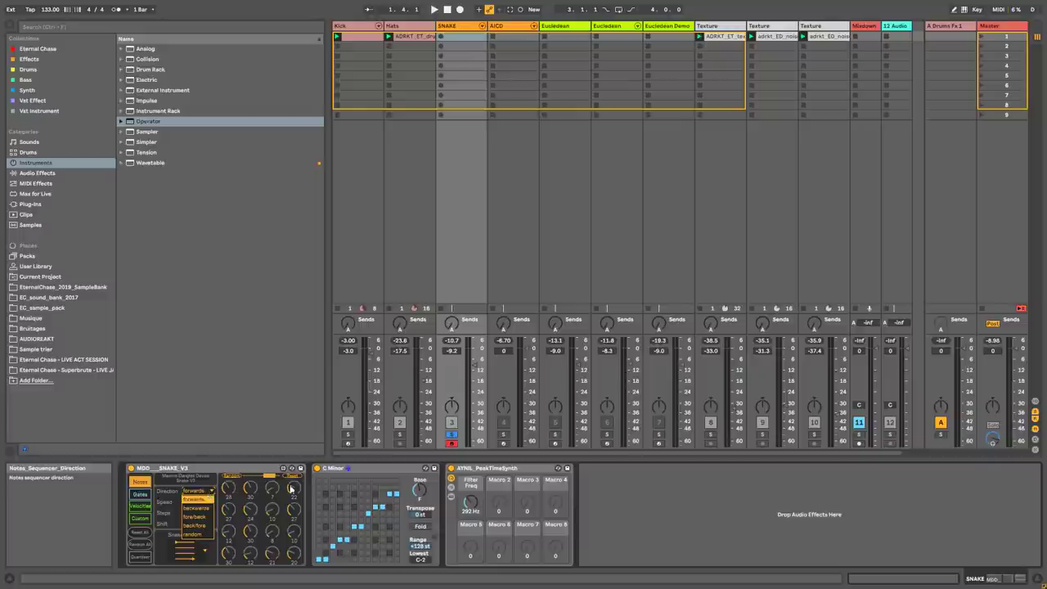
{"action": "left_click", "coordinate": [201, 500]}
{"action": "left_click", "coordinate": [200, 495]}
{"action": "left_click", "coordinate": [199, 507]}
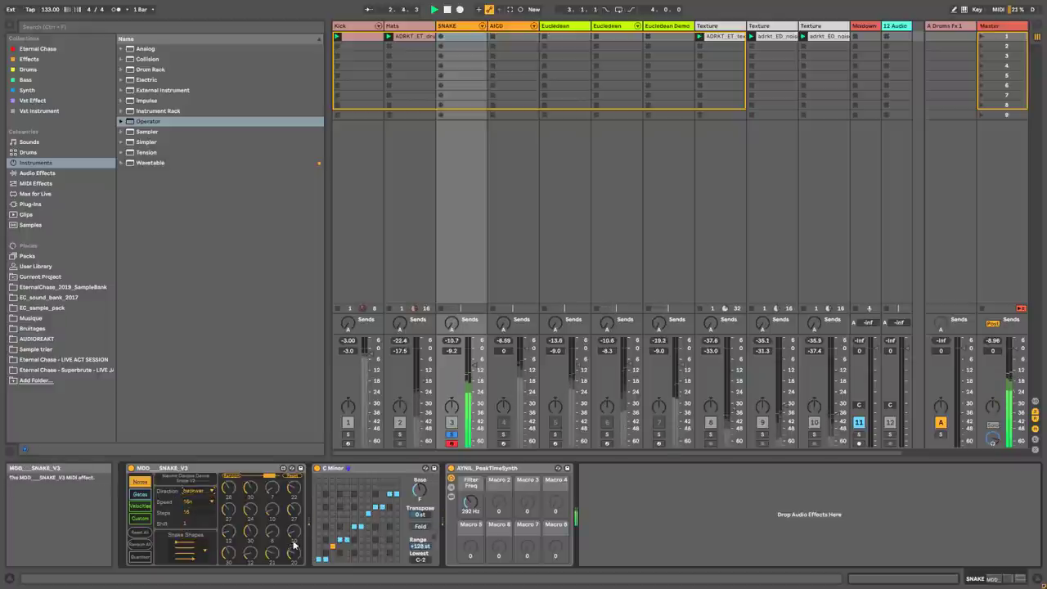
{"action": "left_click", "coordinate": [205, 491]}
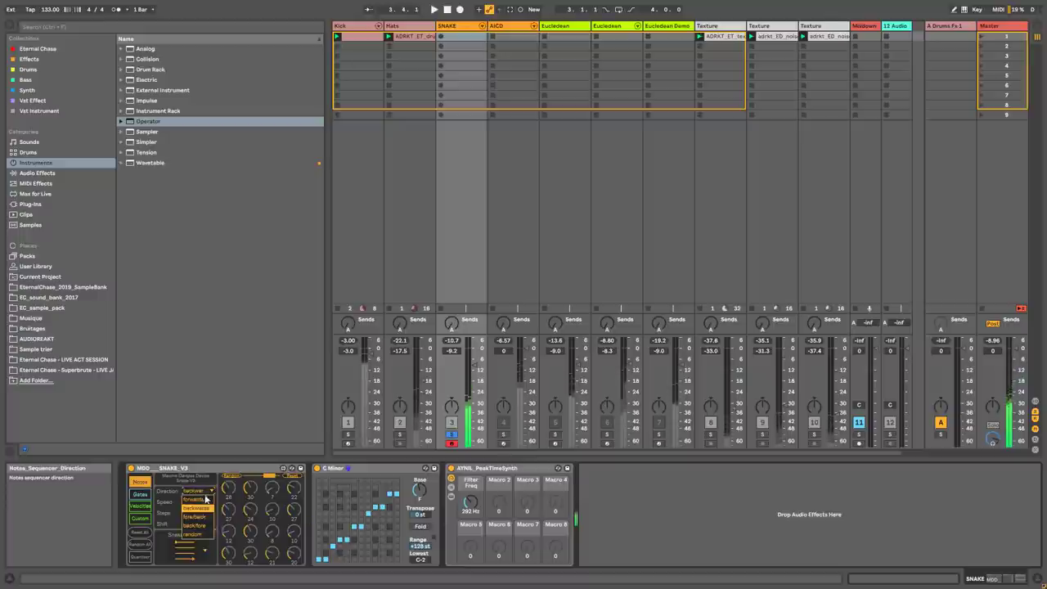
{"action": "left_click", "coordinate": [197, 516]}
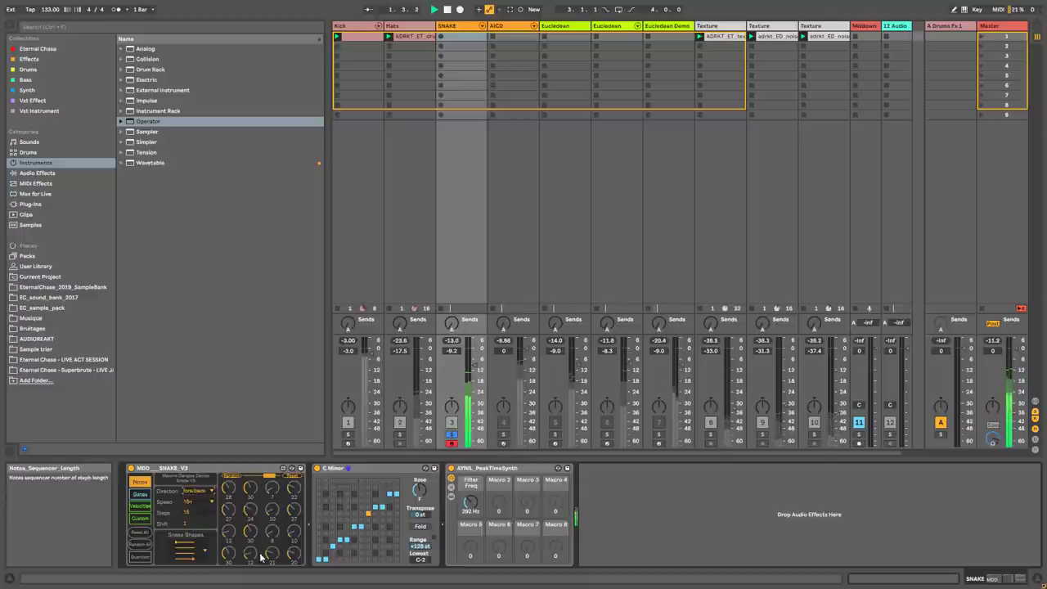
{"action": "left_click", "coordinate": [189, 492]}
{"action": "left_click", "coordinate": [196, 527]}
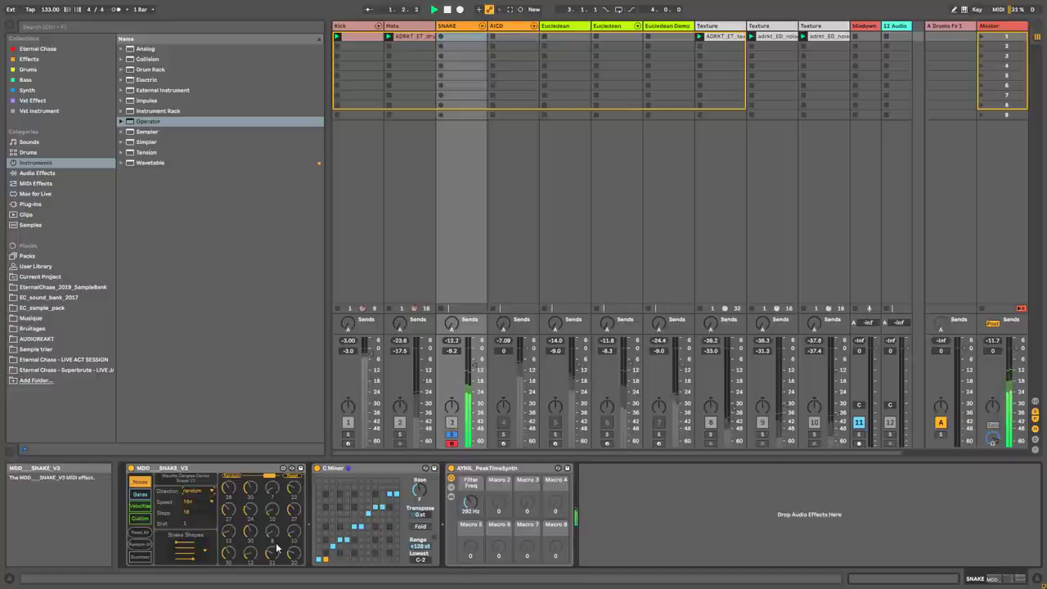
{"action": "left_click", "coordinate": [190, 490]}
{"action": "left_click", "coordinate": [197, 499]}
Step: Try the note sequencer at speeds 32n and 8n, leaving its speed at 32n
{"action": "left_click", "coordinate": [204, 503]}
{"action": "left_click", "coordinate": [206, 508]}
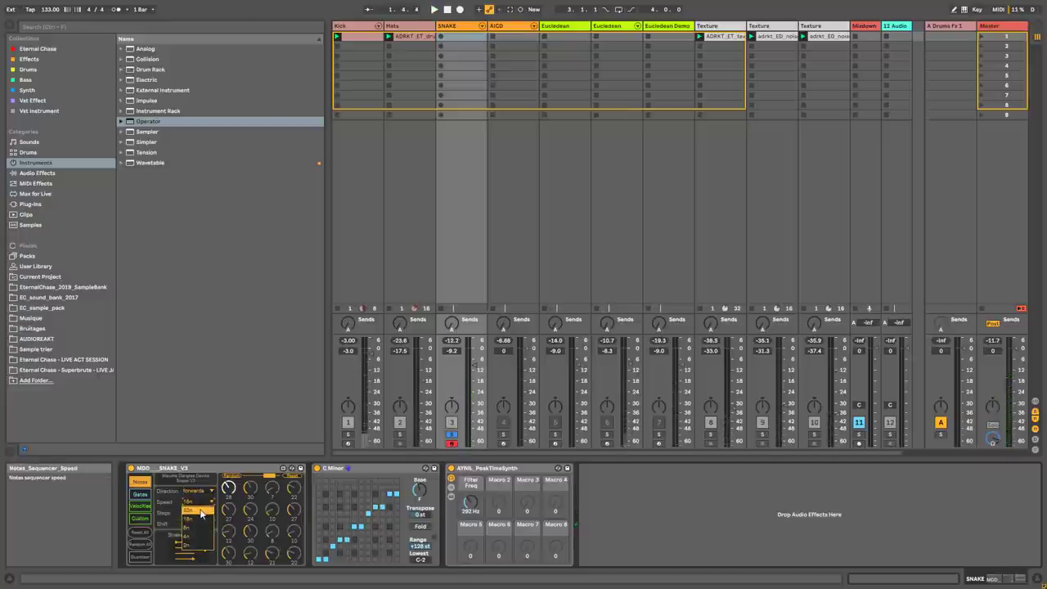
{"action": "left_click", "coordinate": [201, 504]}
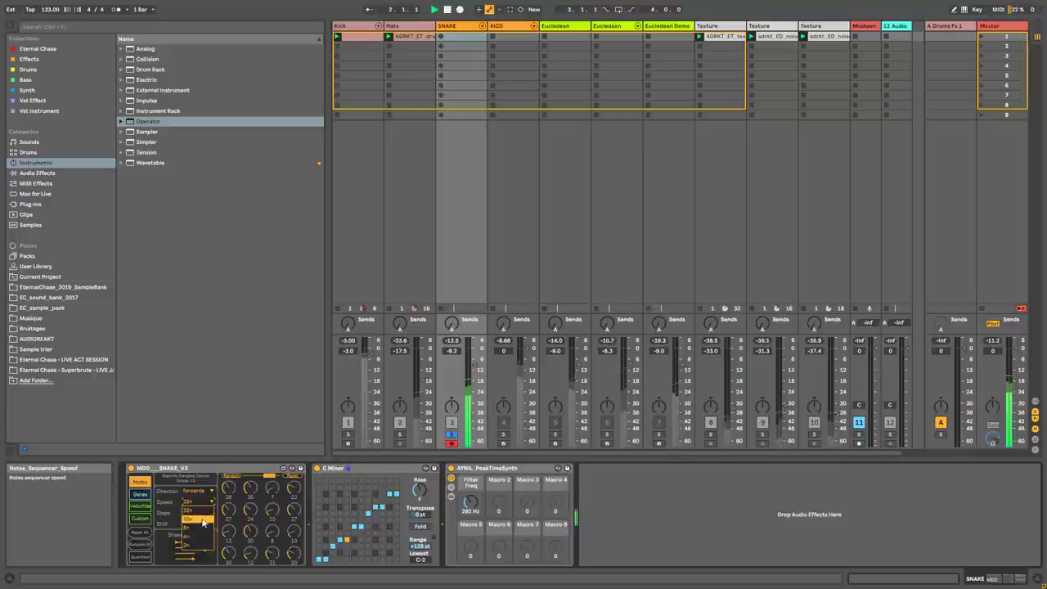
{"action": "left_click", "coordinate": [201, 525]}
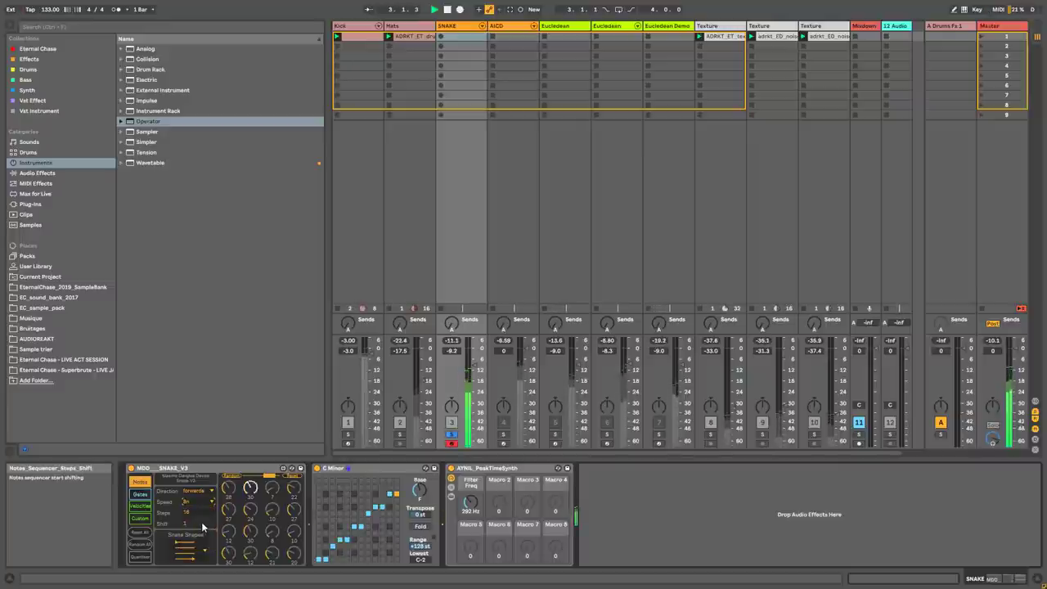
{"action": "left_click", "coordinate": [196, 501]}
{"action": "left_click", "coordinate": [195, 509]}
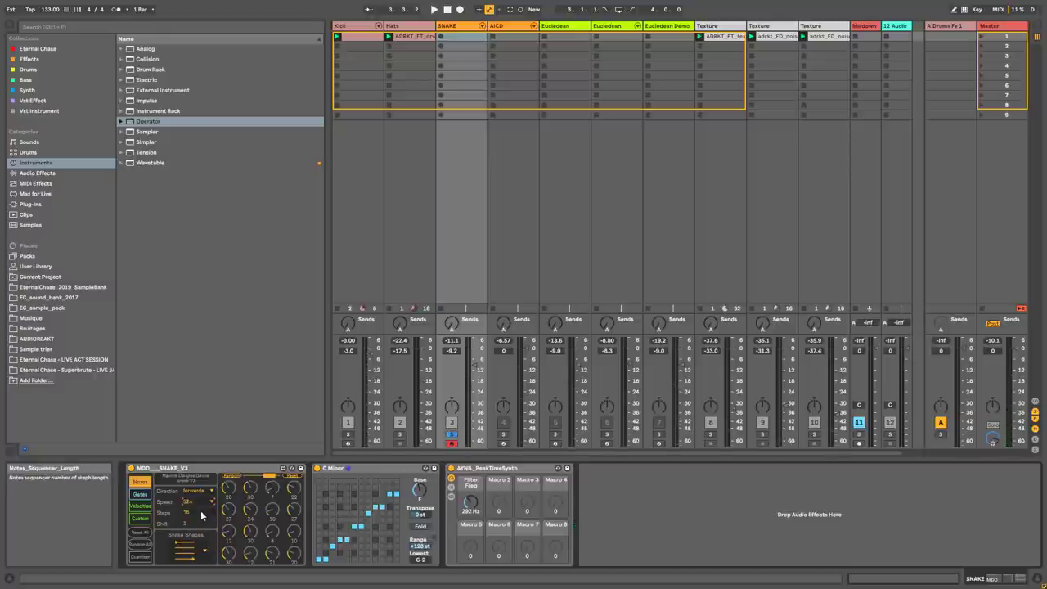
Step: Start playback, set the note sequencer's steps to 14 and compare its settings with those of the gate sequencer
{"action": "key", "text": "space"}
{"action": "left_click_drag", "start_coordinate": [201, 511], "coordinate": [200, 521]}
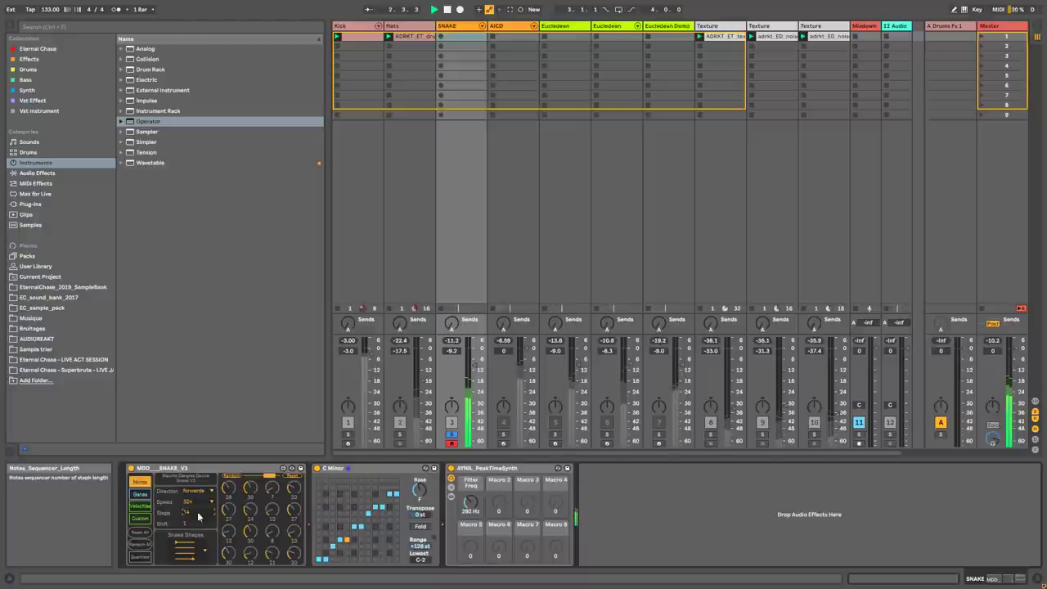
{"action": "left_click", "coordinate": [135, 494]}
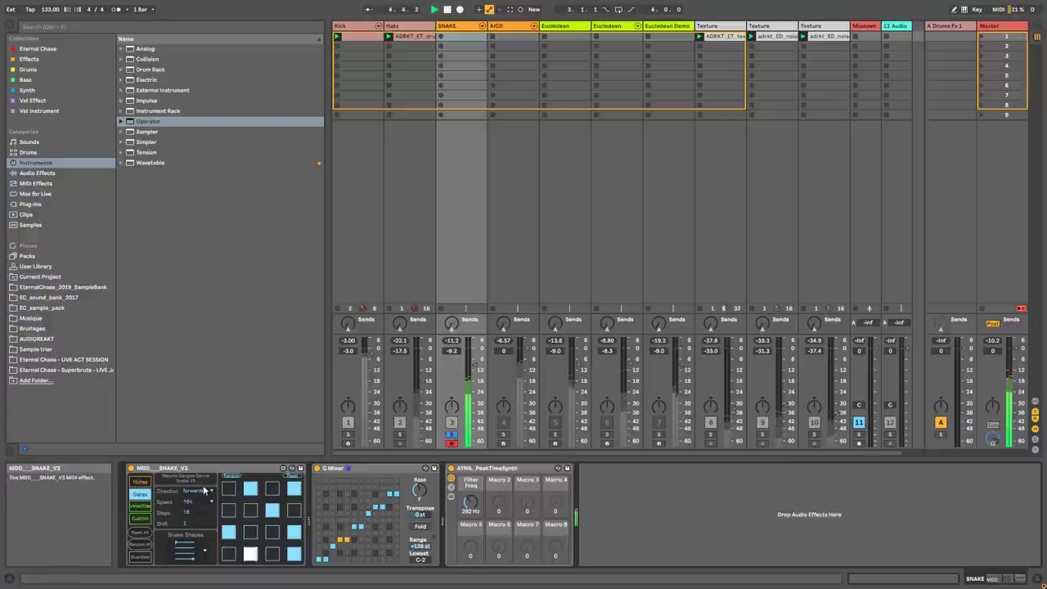
{"action": "left_click", "coordinate": [143, 483]}
Step: Try a spiral snake shape on the note sequencer, then set it to a diagonal zigzag shape
{"action": "left_click", "coordinate": [195, 553]}
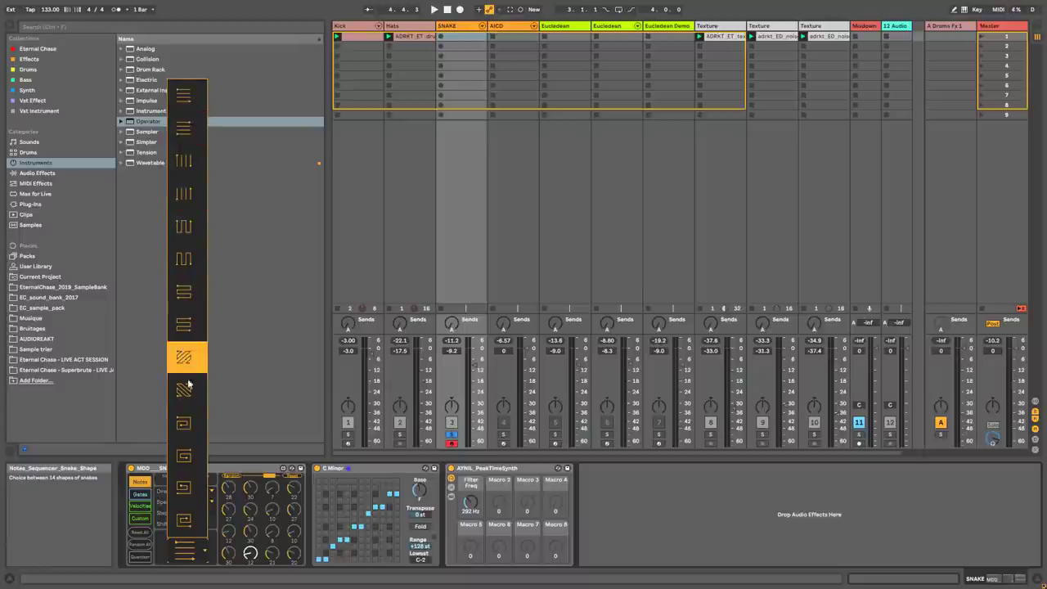
{"action": "left_click", "coordinate": [184, 454]}
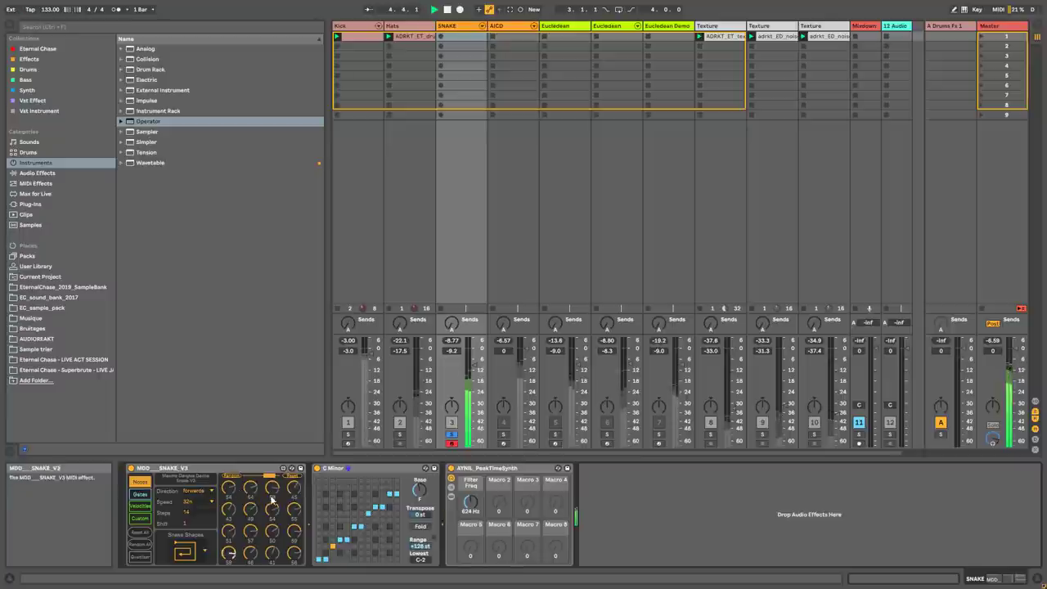
{"action": "left_click", "coordinate": [194, 546]}
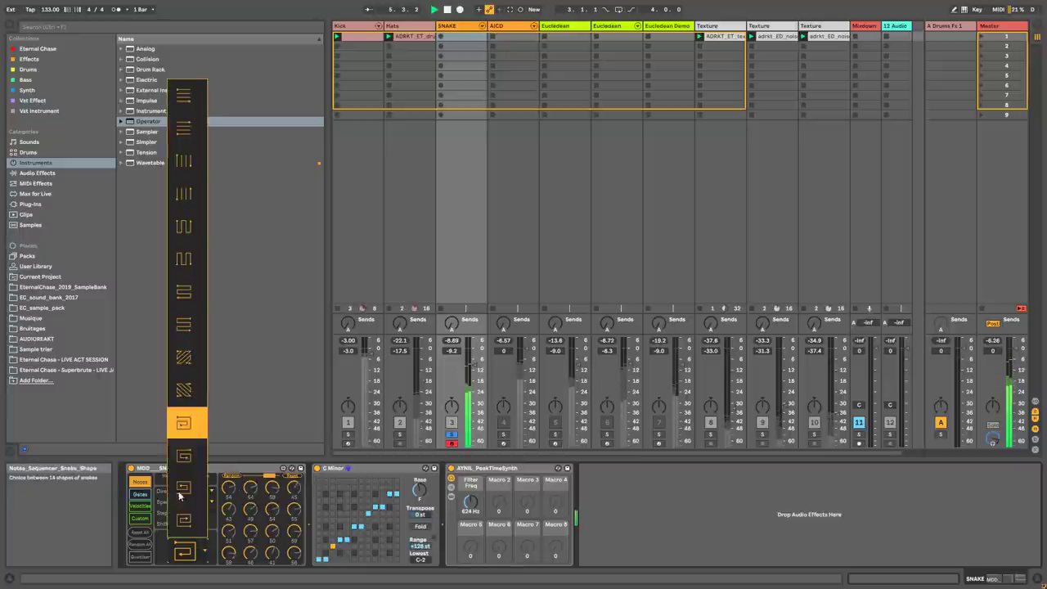
{"action": "left_click", "coordinate": [184, 358]}
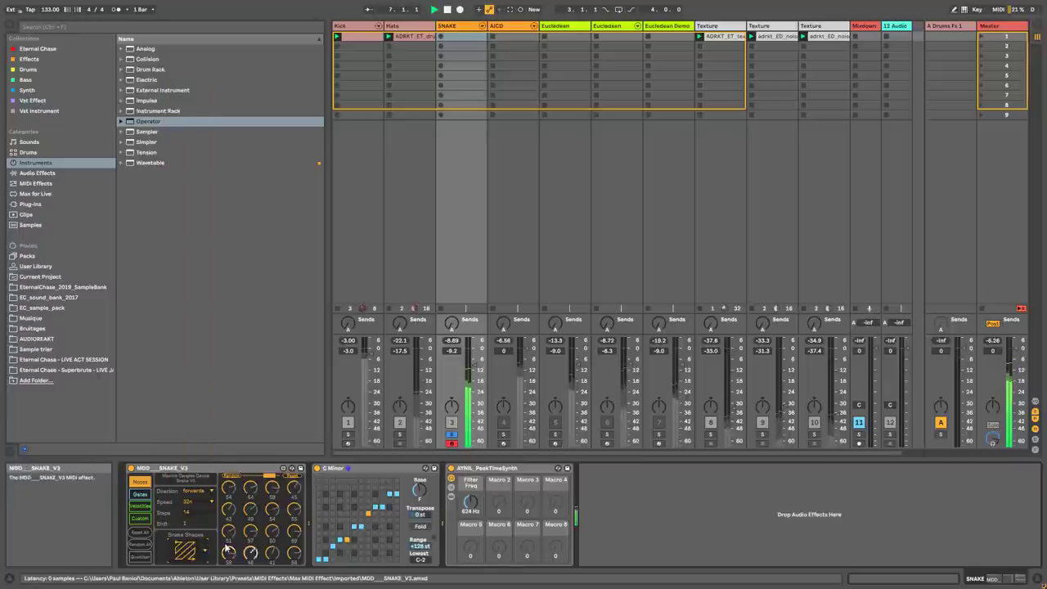
Step: Sweep the synth's Filter Freq while unsoloing the SNAKE track to hear it in the full mix, ending at 461 Hz
{"action": "mouse_move", "coordinate": [470, 505]}
{"action": "left_mouse_down"}
{"action": "mouse_move", "coordinate": [471, 470]}
{"action": "mouse_move", "coordinate": [471, 511]}
{"action": "left_mouse_up"}
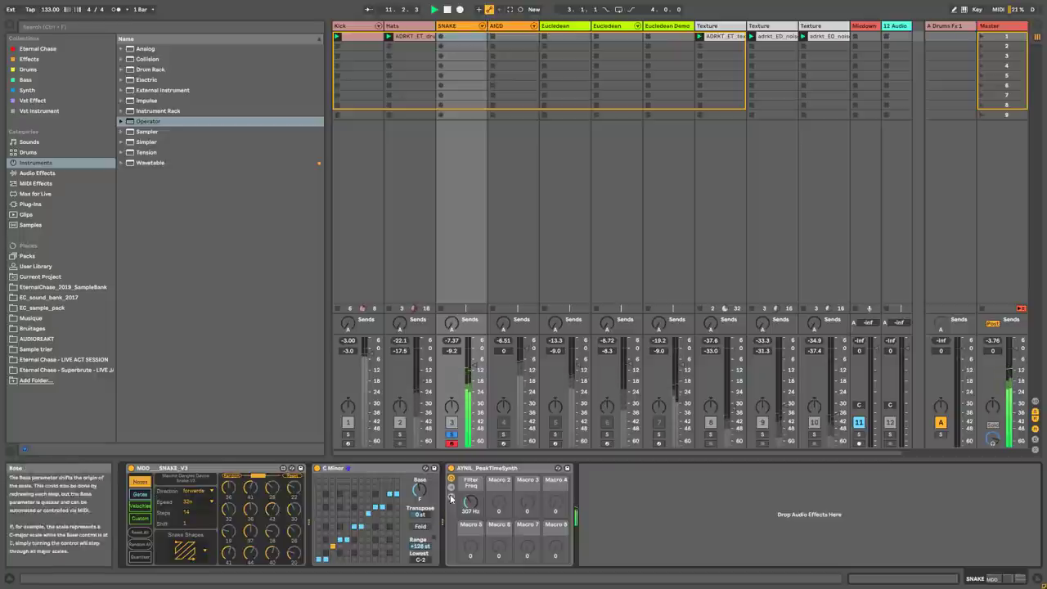
{"action": "left_click_drag", "start_coordinate": [471, 501], "coordinate": [470, 468]}
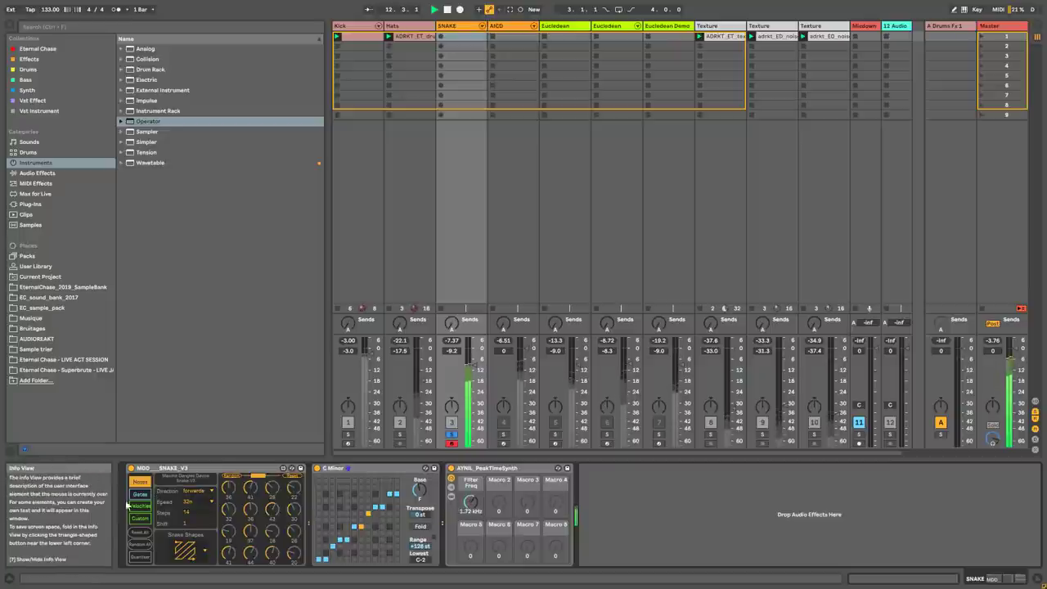
{"action": "left_click", "coordinate": [453, 436]}
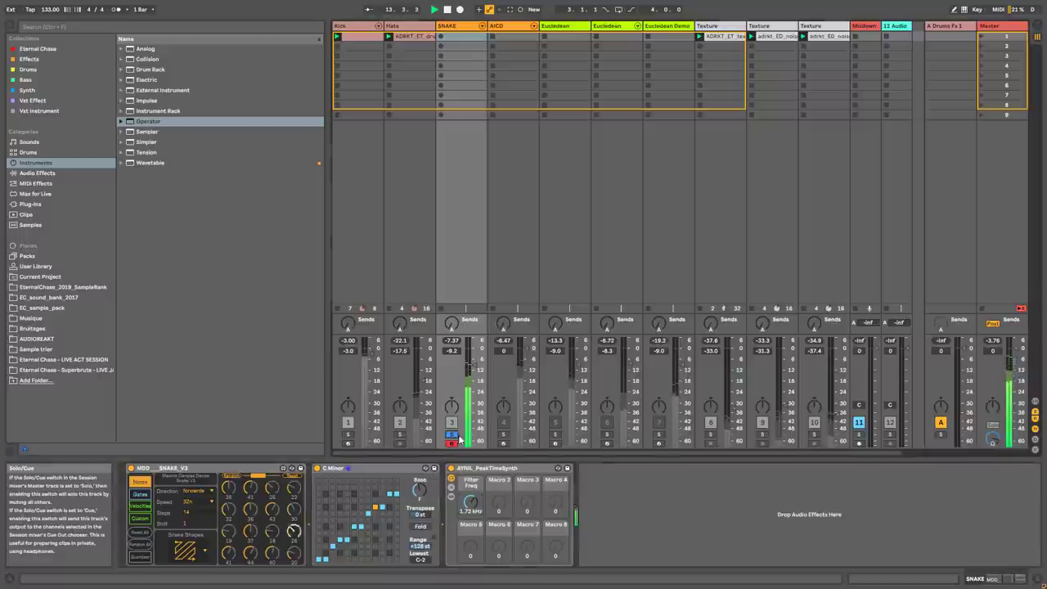
{"action": "left_click_drag", "start_coordinate": [471, 500], "coordinate": [471, 517]}
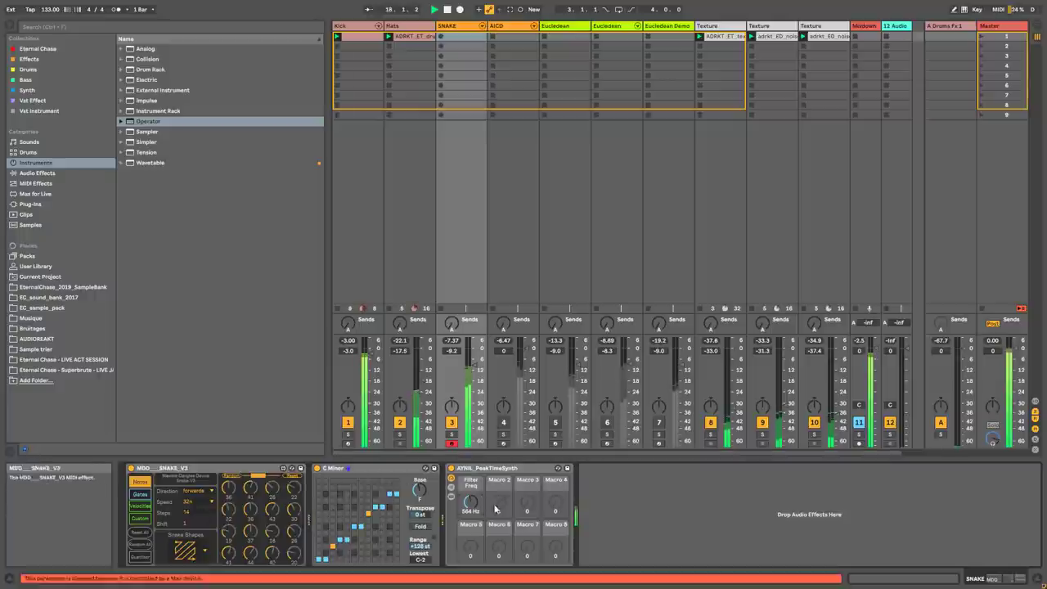
{"action": "left_click_drag", "start_coordinate": [470, 502], "coordinate": [469, 508]}
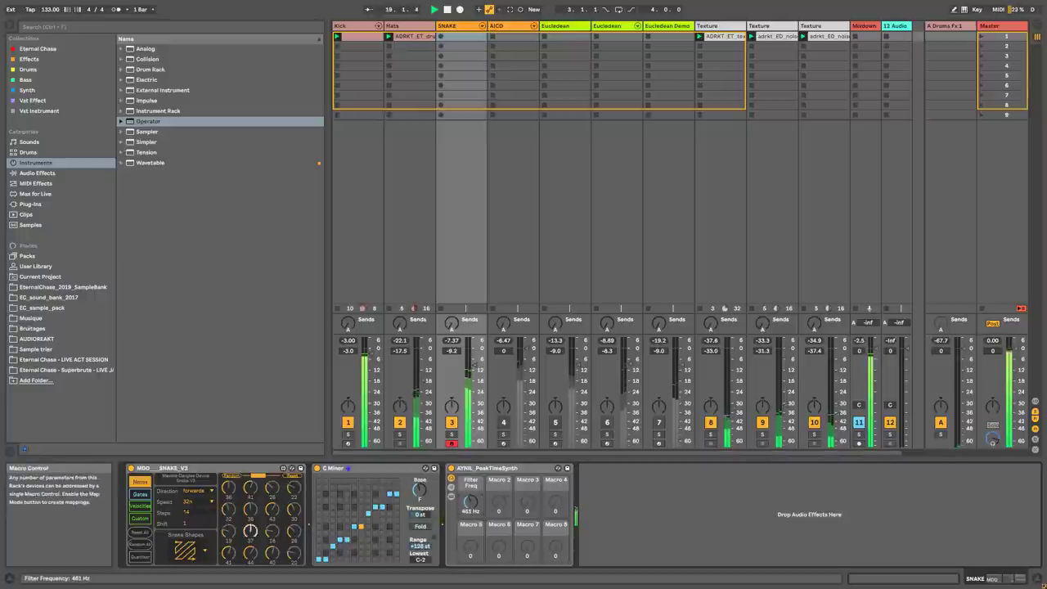
Step: Try a spiral and then a diagonal snake shape on the gate sequencer, checking the velocity and note sequencers in between
{"action": "left_click", "coordinate": [140, 505]}
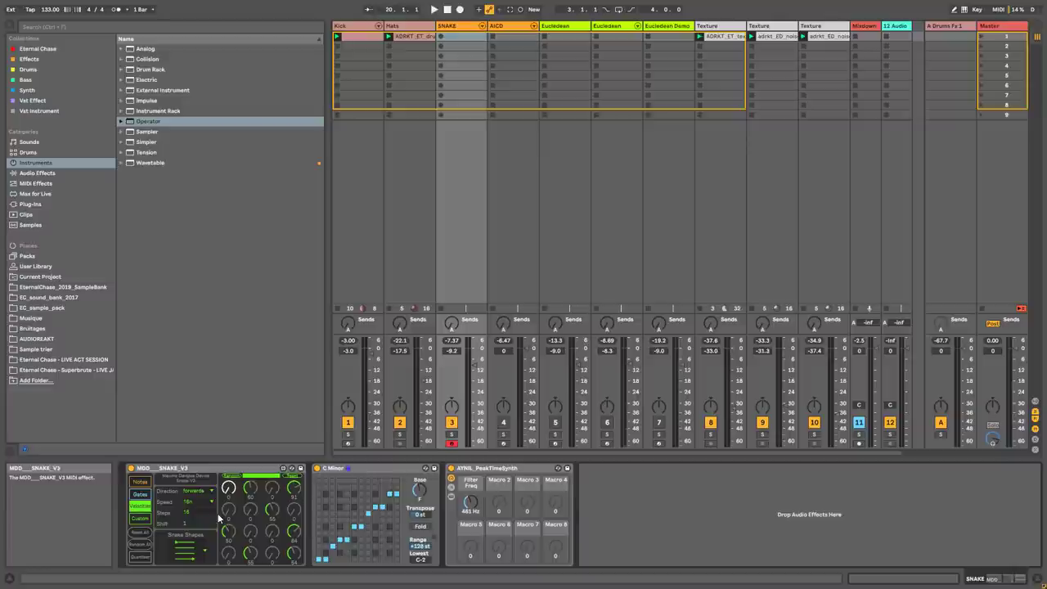
{"action": "left_click", "coordinate": [140, 494]}
{"action": "left_click", "coordinate": [185, 550]}
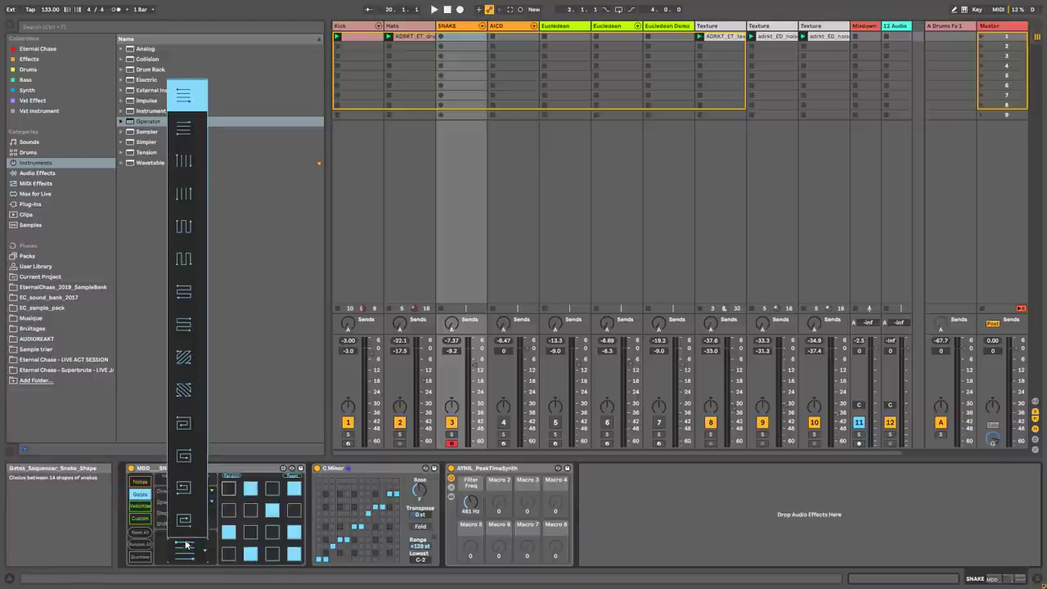
{"action": "left_click", "coordinate": [184, 456]}
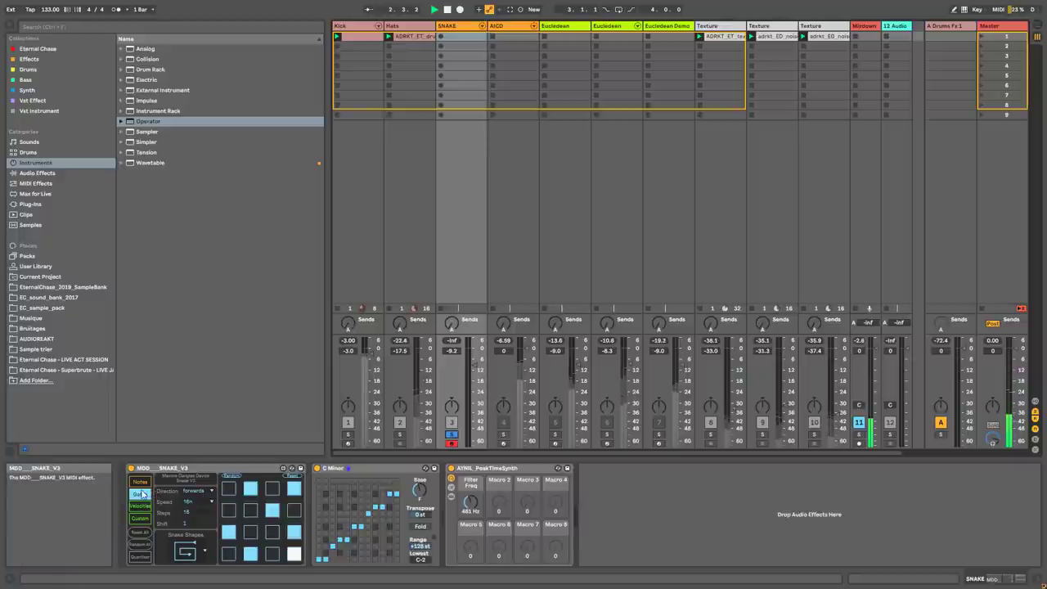
{"action": "left_click", "coordinate": [143, 484]}
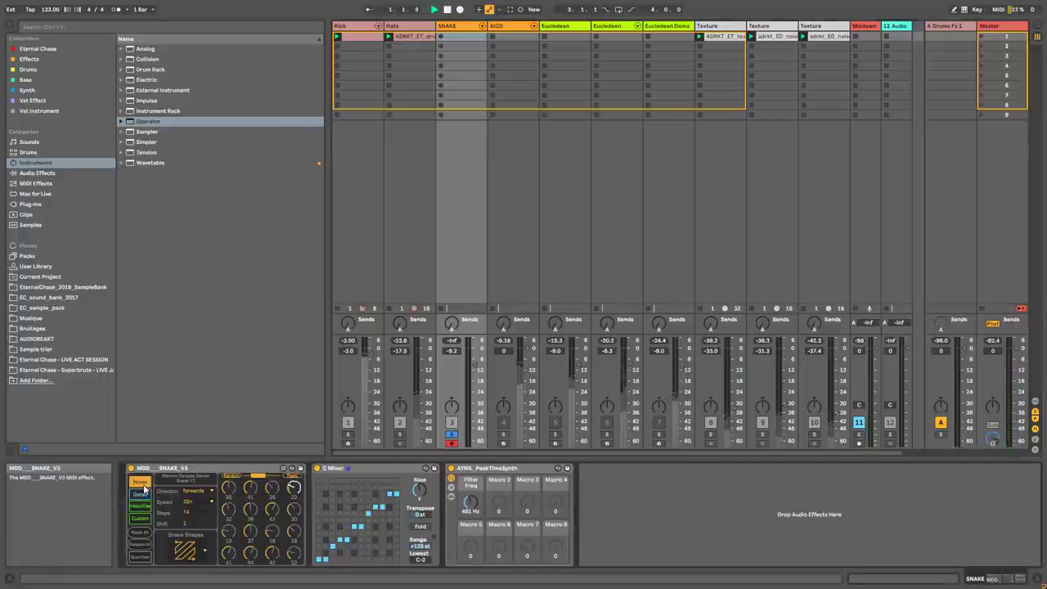
{"action": "left_click", "coordinate": [139, 494]}
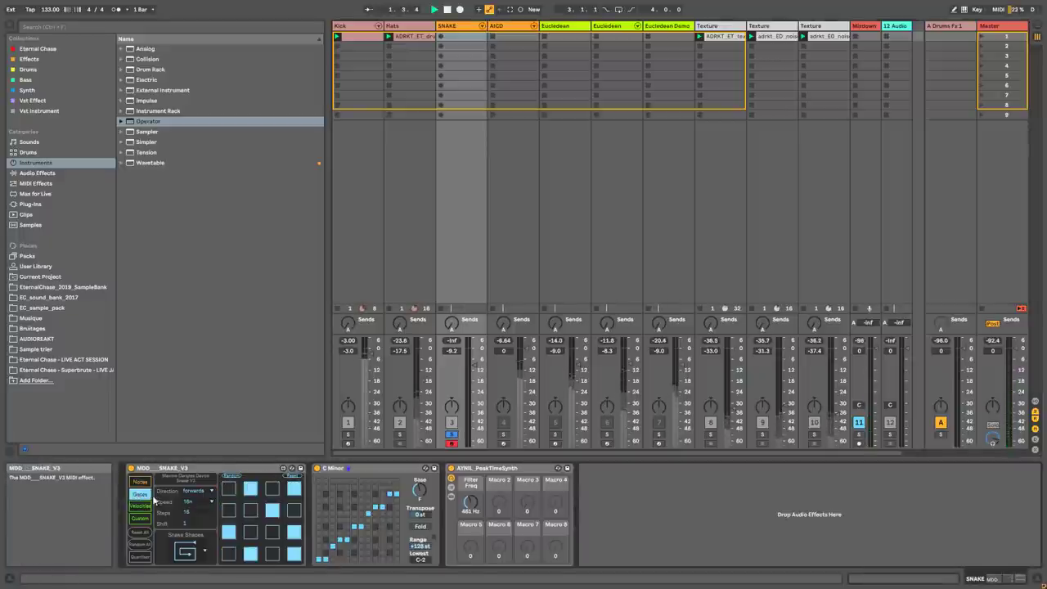
{"action": "left_click", "coordinate": [185, 553]}
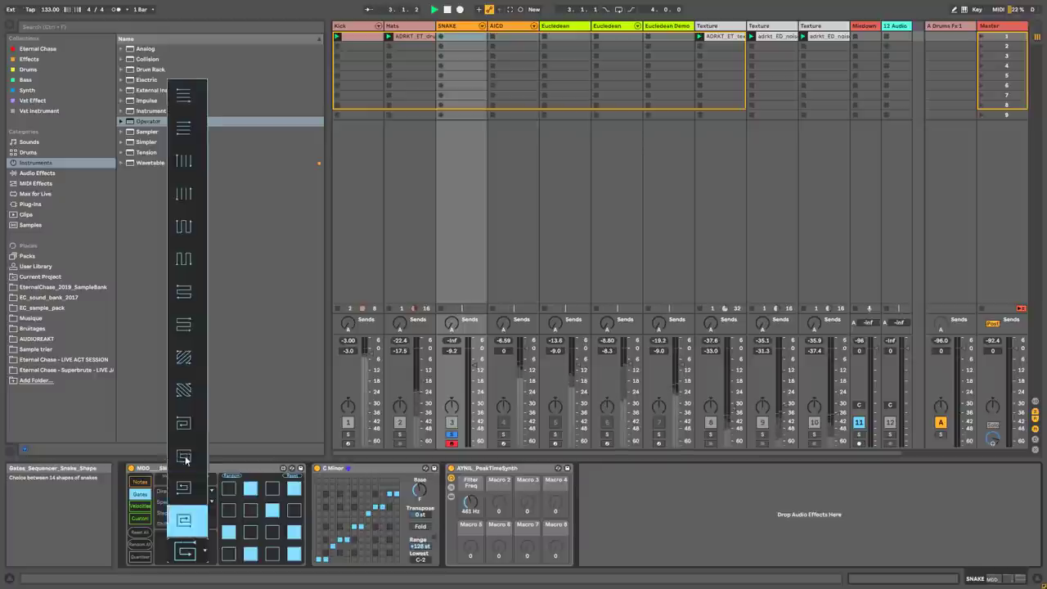
{"action": "left_click", "coordinate": [193, 398]}
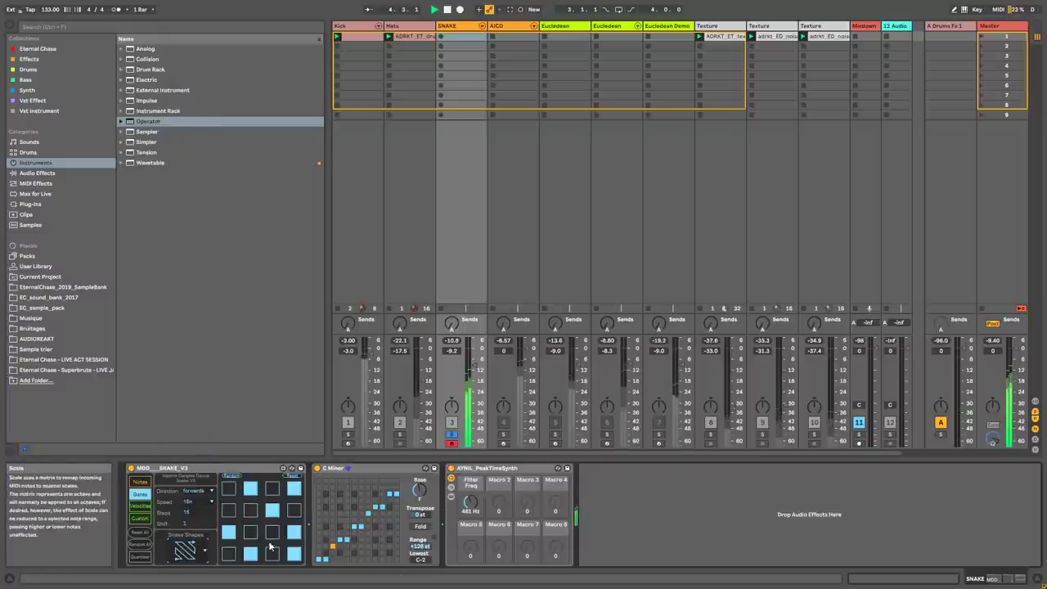
Step: Turn on additional gates at steps 3, 5, 11 and 13 of the gate sequencer
{"action": "left_click", "coordinate": [232, 514]}
{"action": "left_click", "coordinate": [272, 534]}
{"action": "left_click", "coordinate": [233, 552]}
{"action": "left_click", "coordinate": [275, 491]}
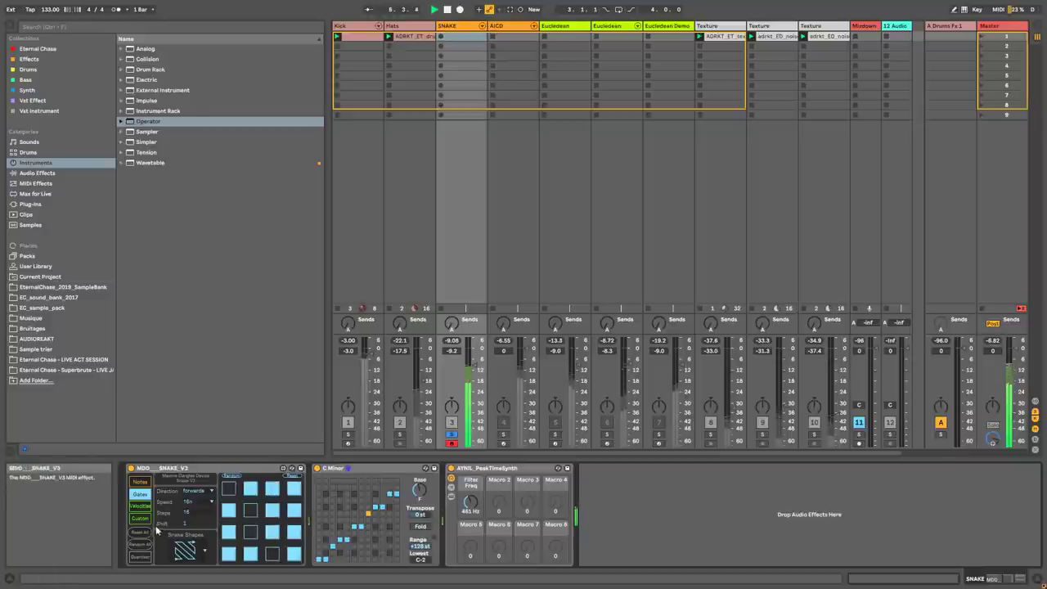
Step: Randomize the velocity sequencer and narrow its random range to medium values
{"action": "left_click", "coordinate": [139, 506]}
{"action": "left_click", "coordinate": [232, 476]}
{"action": "left_click_drag", "start_coordinate": [258, 479], "coordinate": [272, 481]}
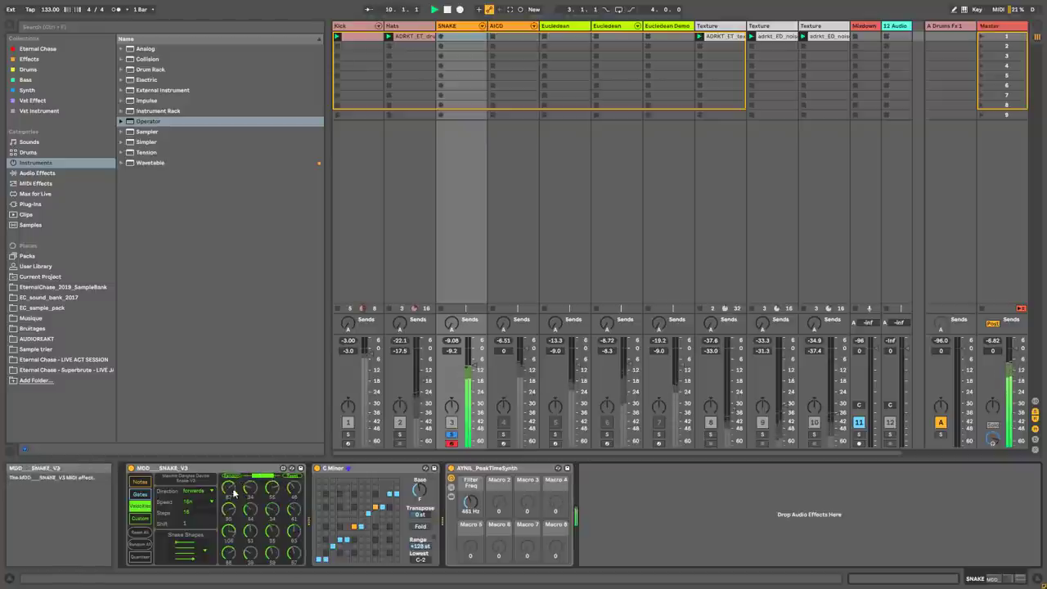
Step: Set the gate sequencer's snake shape to the vertical up-and-down snake
{"action": "left_click", "coordinate": [140, 495]}
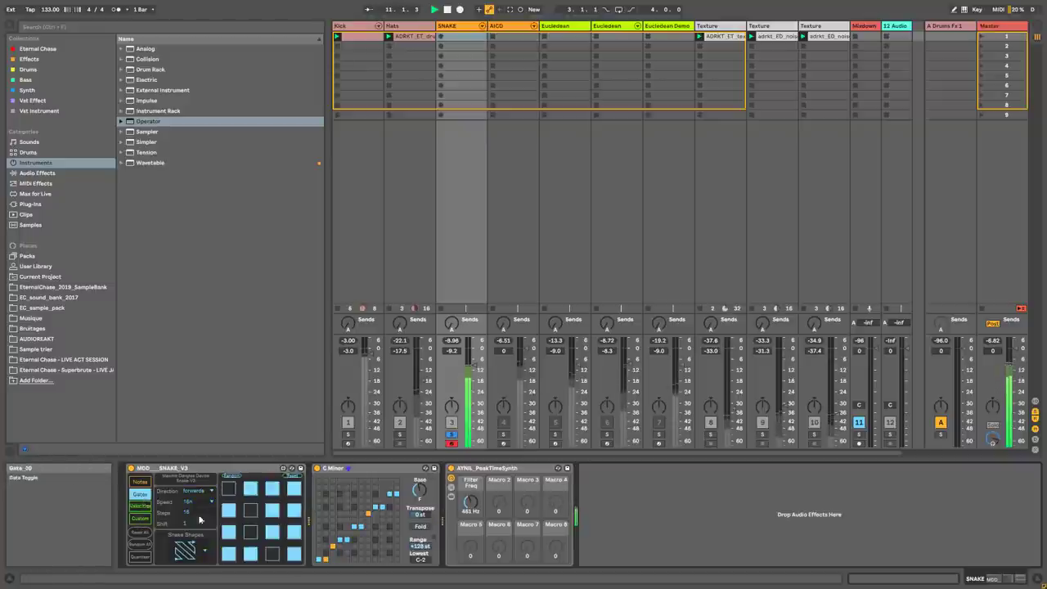
{"action": "left_click", "coordinate": [185, 549]}
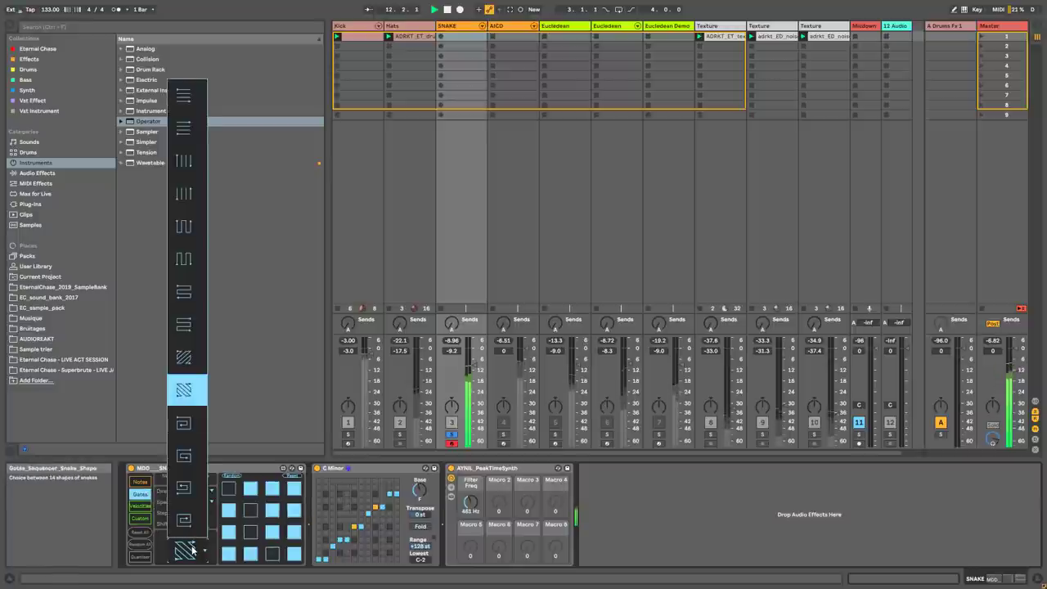
{"action": "left_click", "coordinate": [186, 228]}
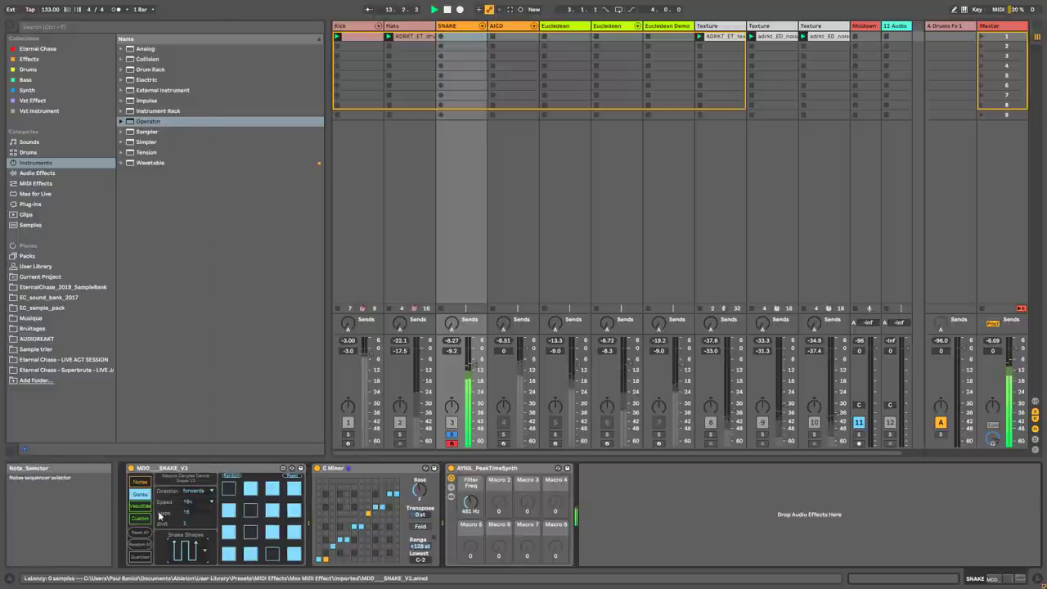
Step: Return to the note sequencer, sweep the synth's Filter Freq and unsolo the SNAKE track, ending near 438 Hz
{"action": "left_click", "coordinate": [139, 482]}
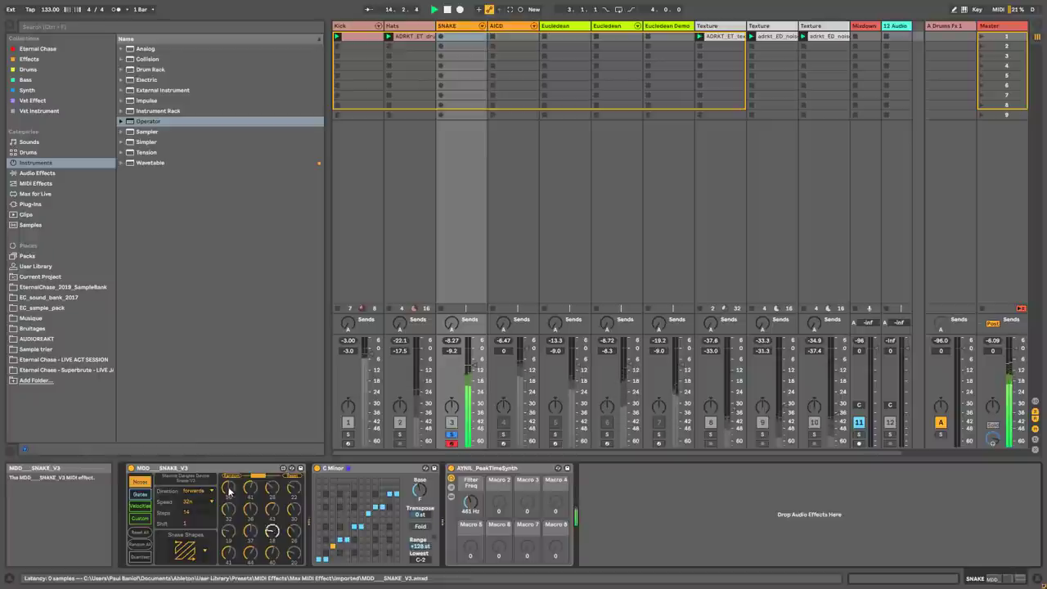
{"action": "left_click_drag", "start_coordinate": [462, 508], "coordinate": [463, 482]}
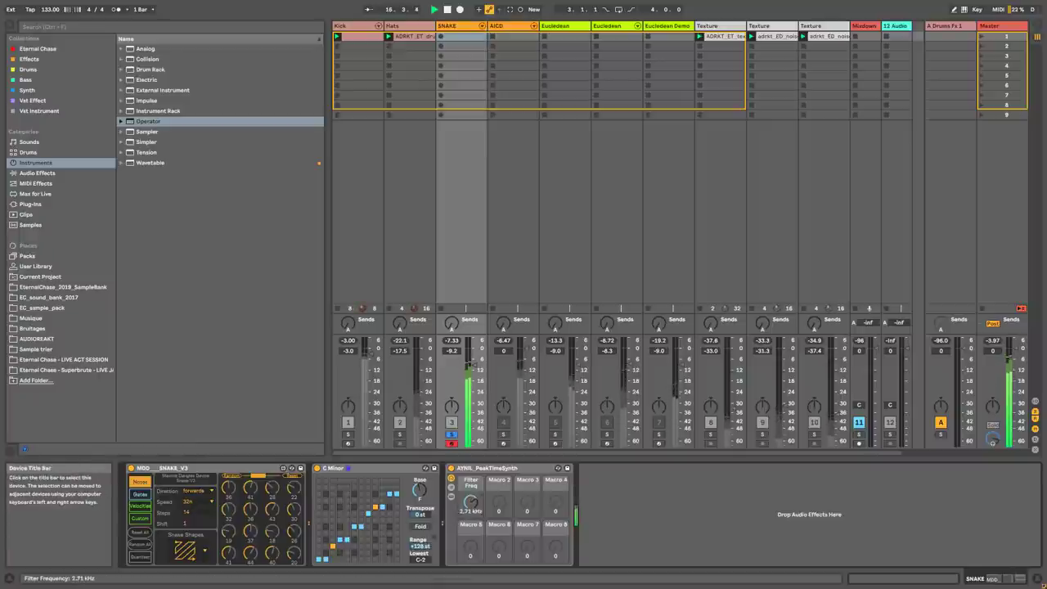
{"action": "left_click_drag", "start_coordinate": [471, 502], "coordinate": [470, 495]}
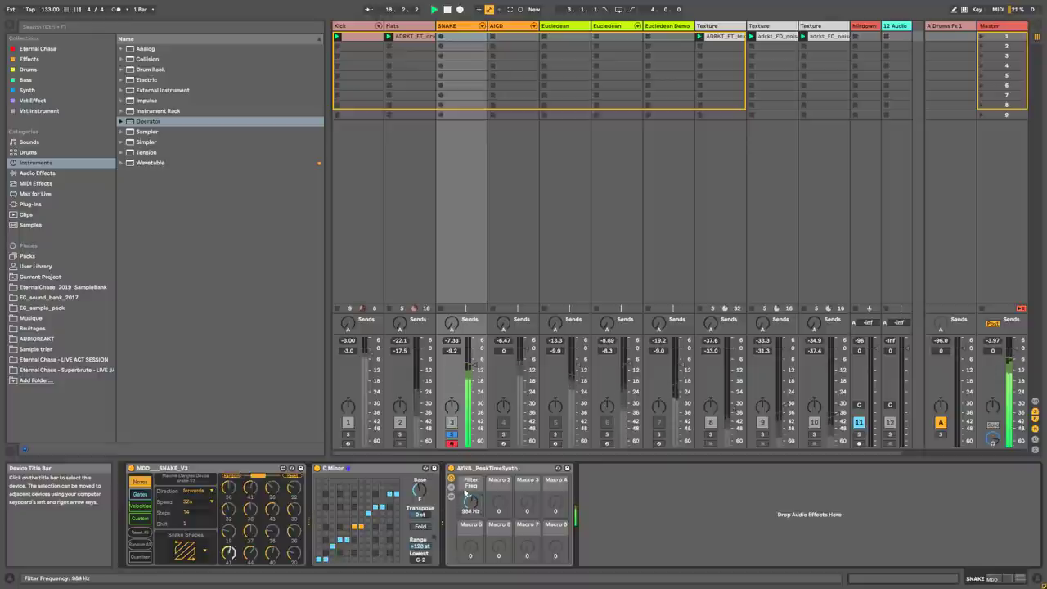
{"action": "left_click", "coordinate": [451, 435]}
{"action": "left_click_drag", "start_coordinate": [470, 501], "coordinate": [470, 514]}
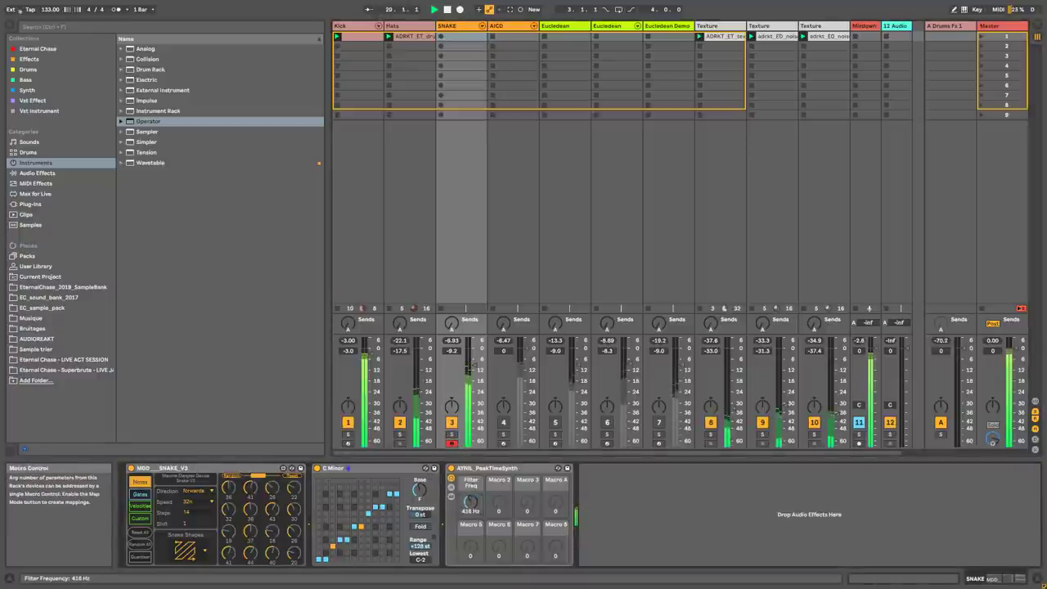
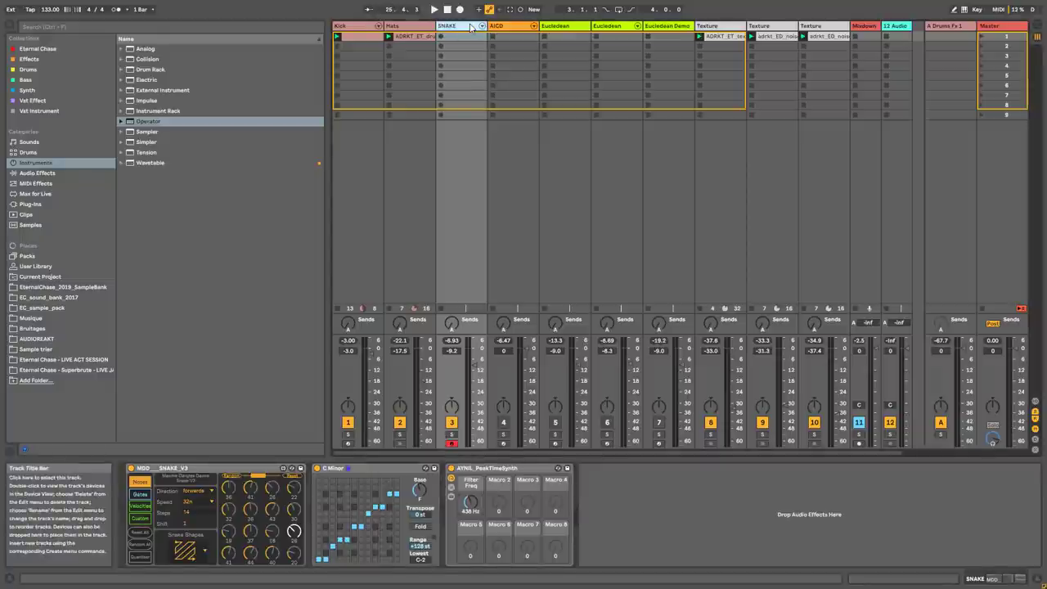
Step: Insert a MIDI track after SNAKE, set its MIDI input to SNAKE Post FX and its monitoring to In
{"action": "key", "text": "ctrl+shift+t"}
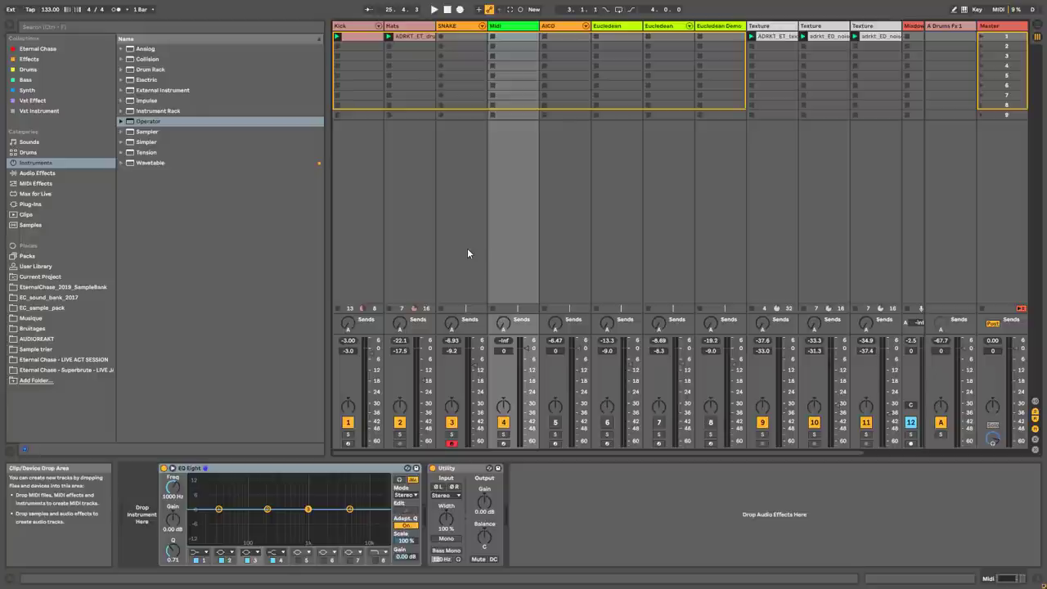
{"action": "key", "text": "ctrl+alt+i"}
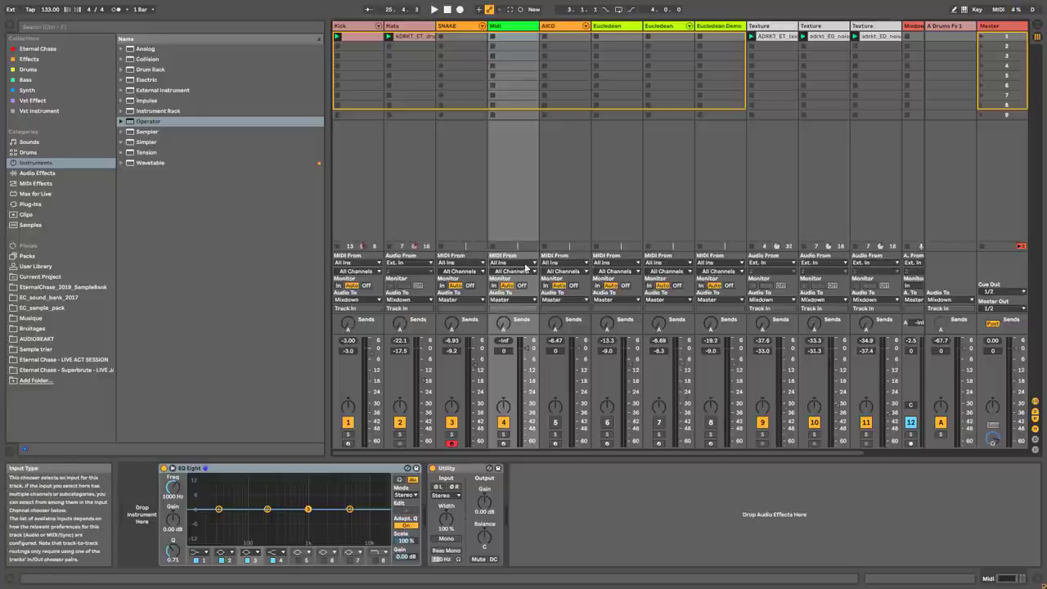
{"action": "left_click", "coordinate": [528, 263]}
{"action": "left_click", "coordinate": [511, 318]}
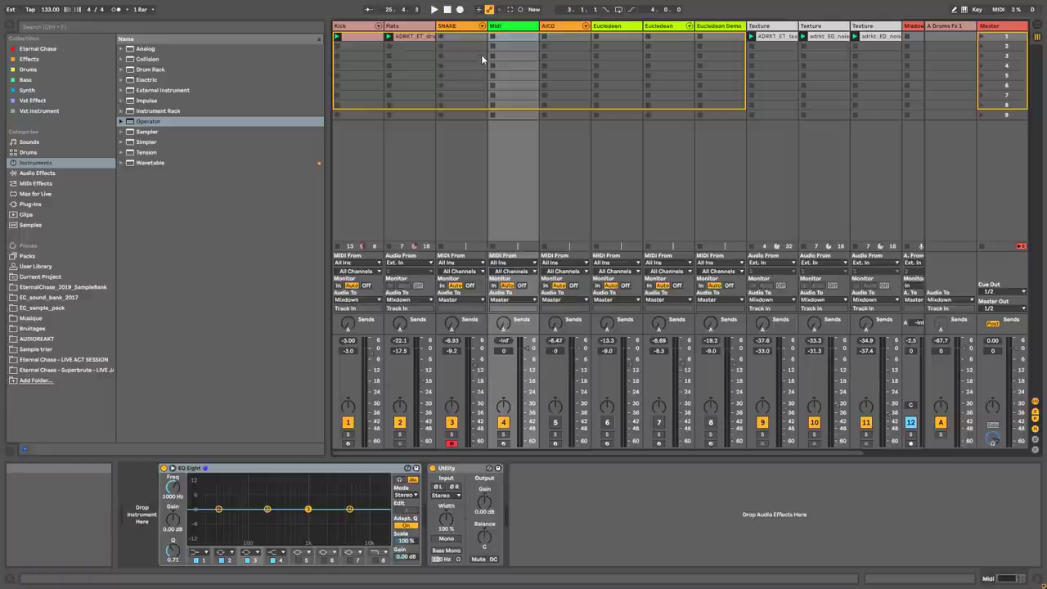
{"action": "left_click", "coordinate": [494, 286]}
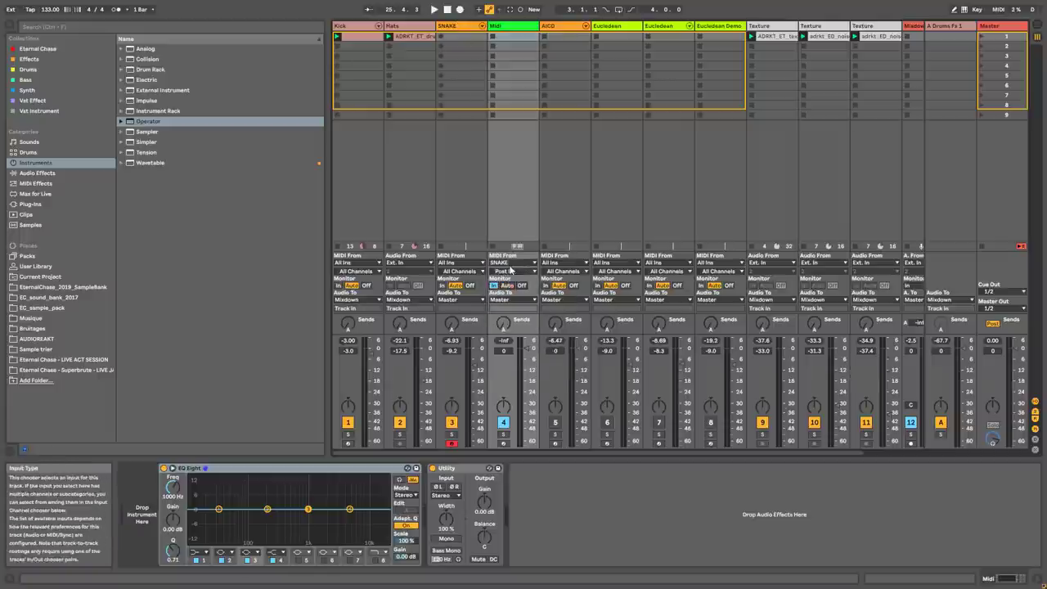
Step: Arm the new MIDI track and record the SNAKE output into its first clip slot
{"action": "left_click", "coordinate": [503, 443]}
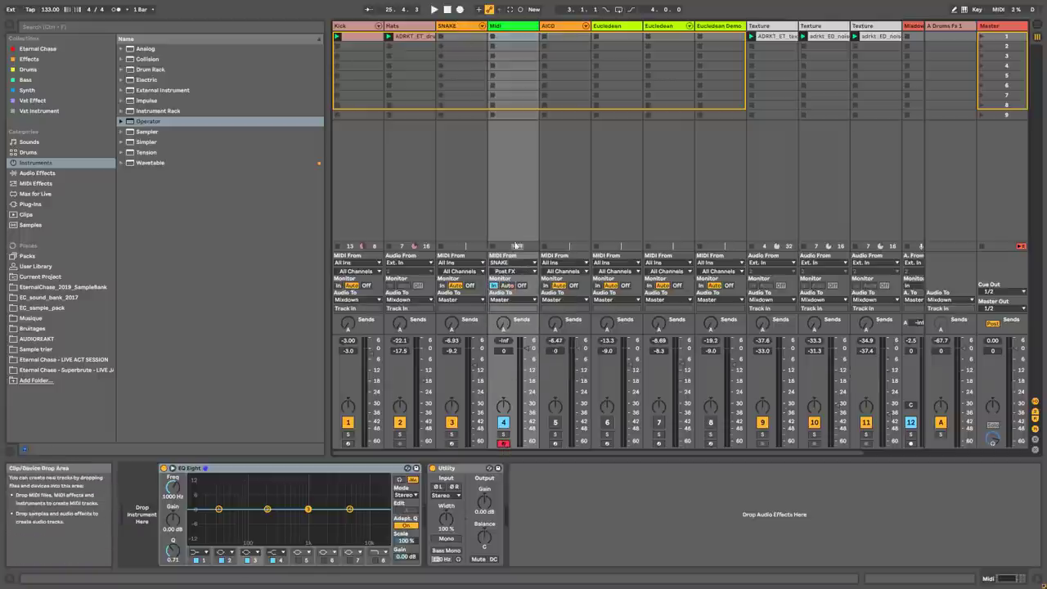
{"action": "left_click", "coordinate": [493, 37]}
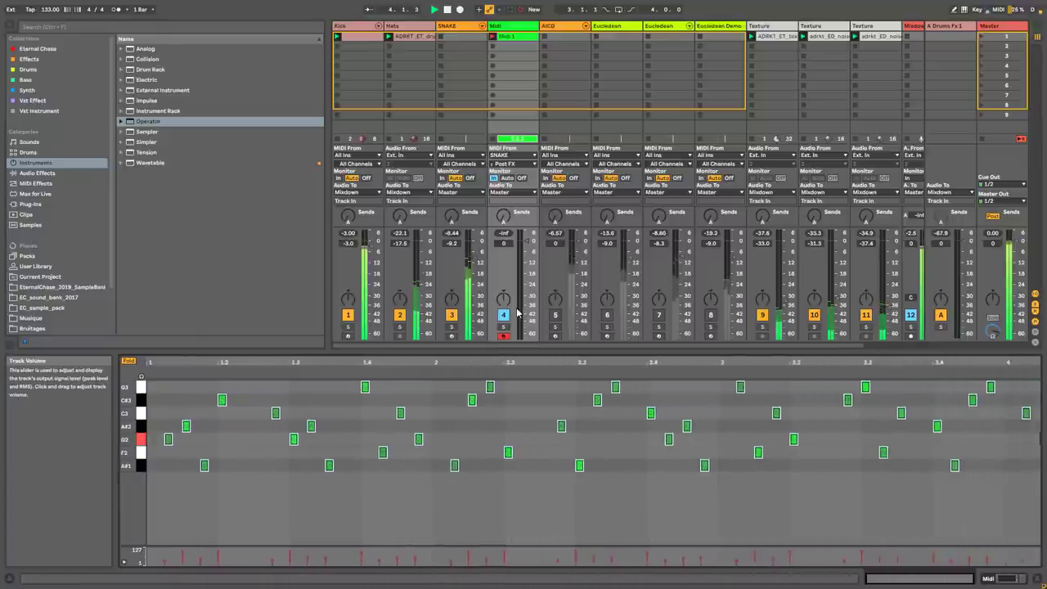
Step: Move the recorded MIDI clip to the second slot of the SNAKE track and show that track's devices
{"action": "left_click", "coordinate": [511, 43]}
{"action": "left_click_drag", "start_coordinate": [511, 39], "coordinate": [462, 45]}
{"action": "double_click", "coordinate": [460, 26]}
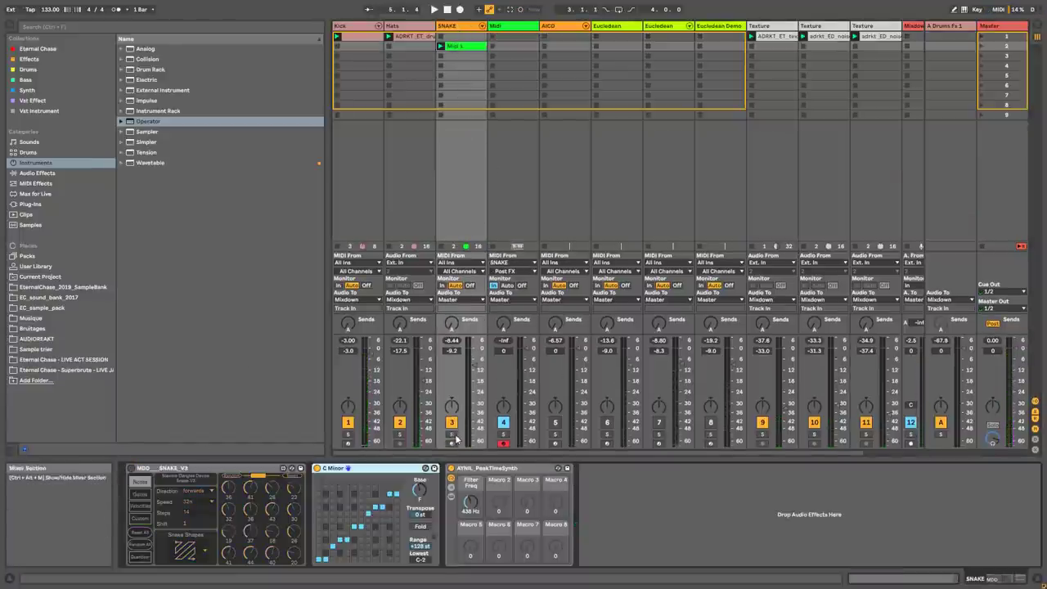
Step: View the SNAKE device's gate and velocity sequencers, then return to its note sequencer
{"action": "key", "text": "space"}
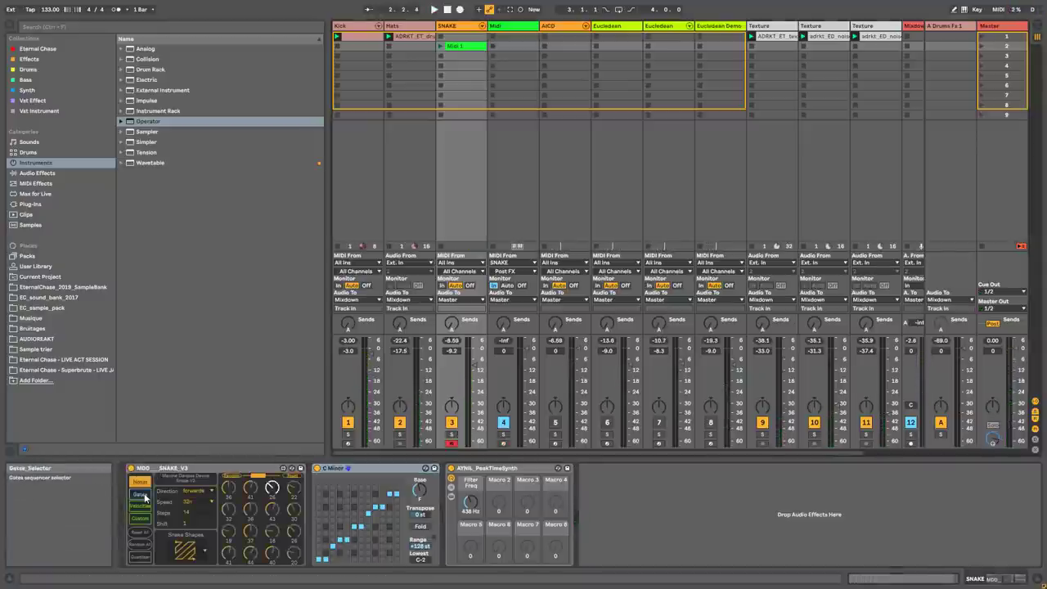
{"action": "left_click", "coordinate": [141, 494]}
{"action": "left_click", "coordinate": [144, 506]}
{"action": "left_click", "coordinate": [141, 482]}
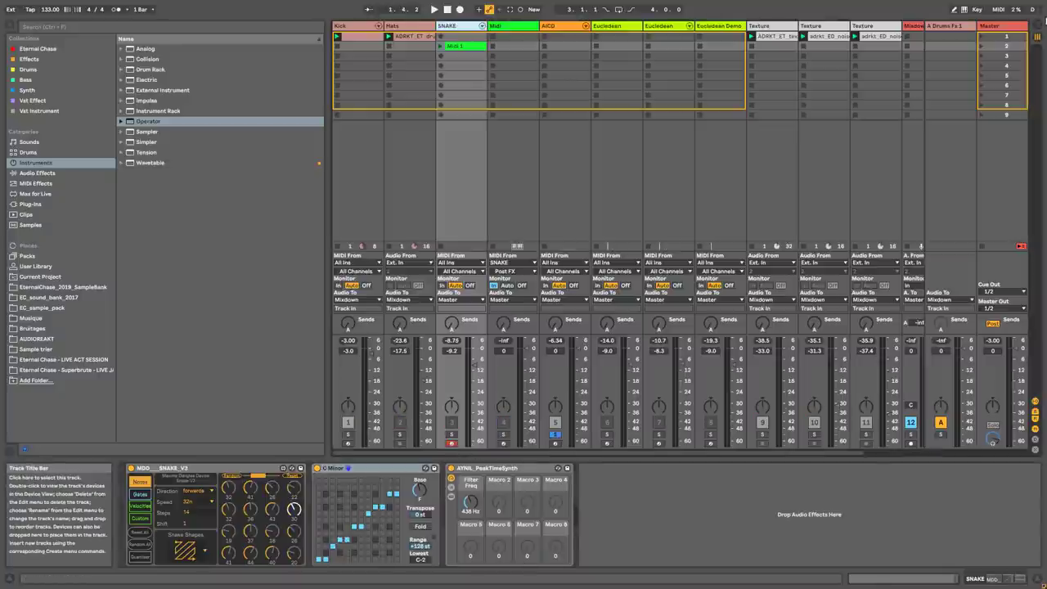
Step: Show the AICD track's devices and audition its pattern, lowering the AcidBox synth's cutoff to 112 Hz
{"action": "left_click", "coordinate": [553, 30]}
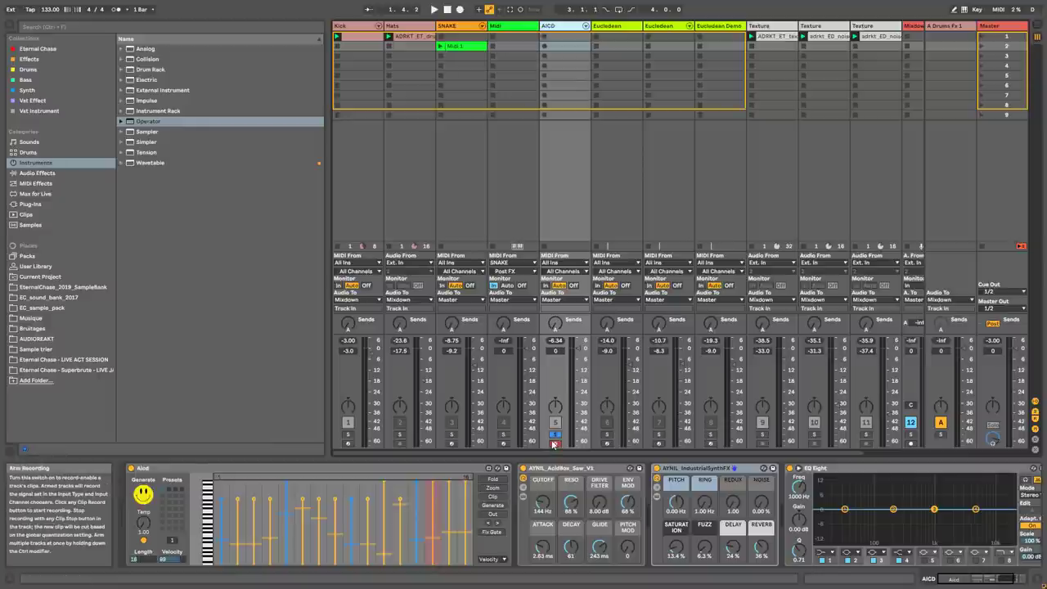
{"action": "key", "text": "space"}
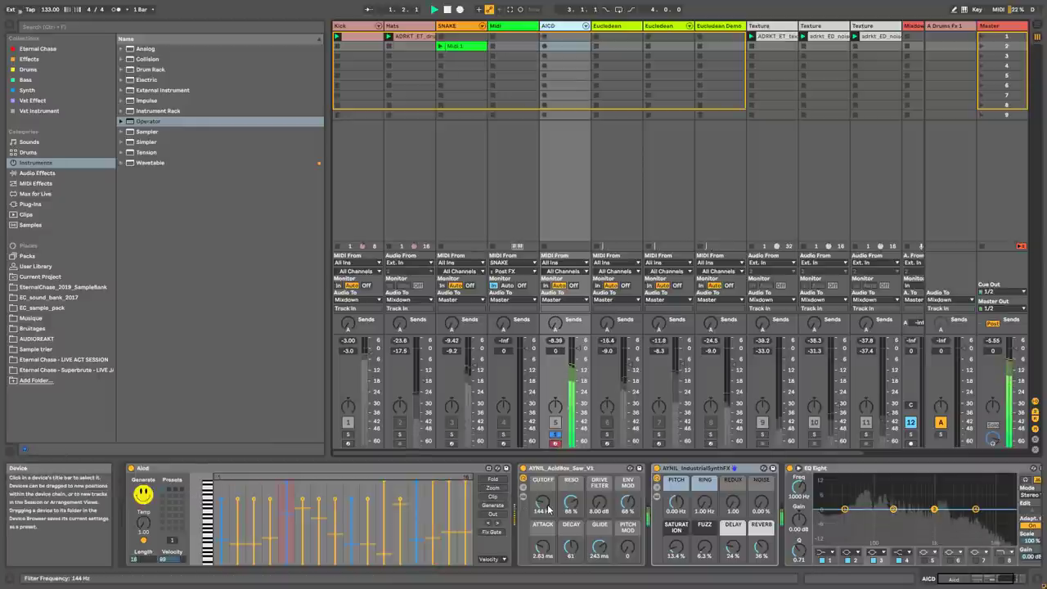
{"action": "mouse_move", "coordinate": [543, 502]}
{"action": "left_mouse_down"}
{"action": "mouse_move", "coordinate": [542, 446]}
{"action": "mouse_move", "coordinate": [542, 507]}
{"action": "left_mouse_up"}
{"action": "key", "text": "space"}
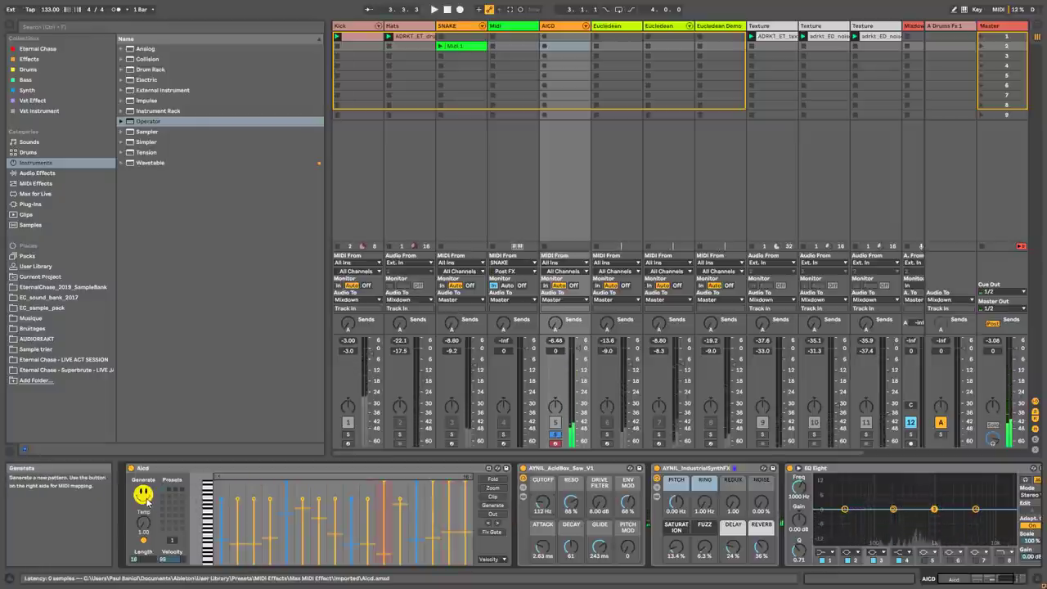
Step: Play the AICD track, raise the synth's cutoff to 137 Hz and generate a series of new Aicd patterns
{"action": "key", "text": "space"}
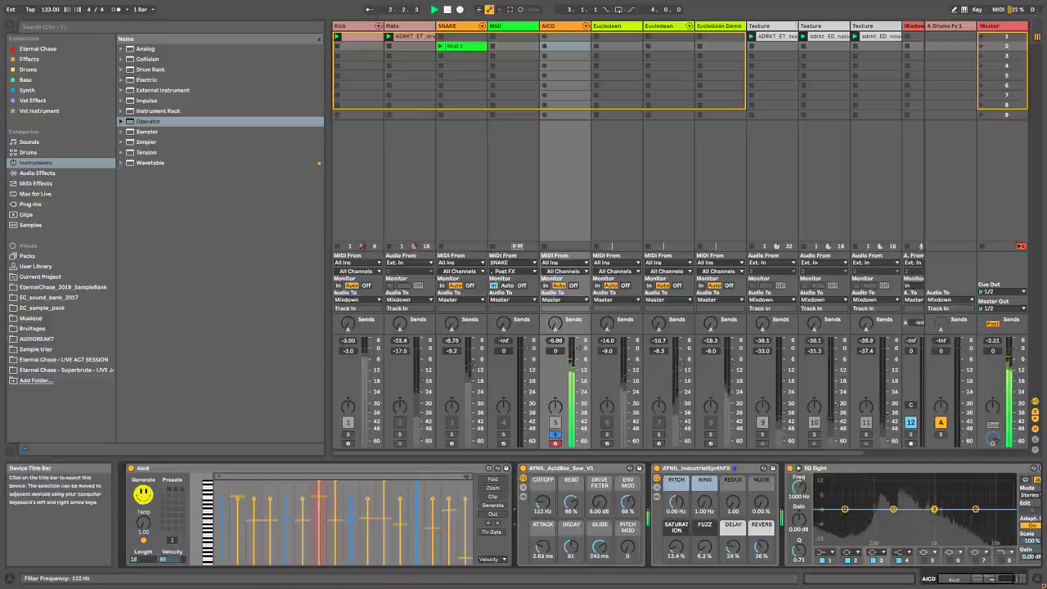
{"action": "left_click_drag", "start_coordinate": [542, 503], "coordinate": [543, 481]}
{"action": "left_click", "coordinate": [144, 494]}
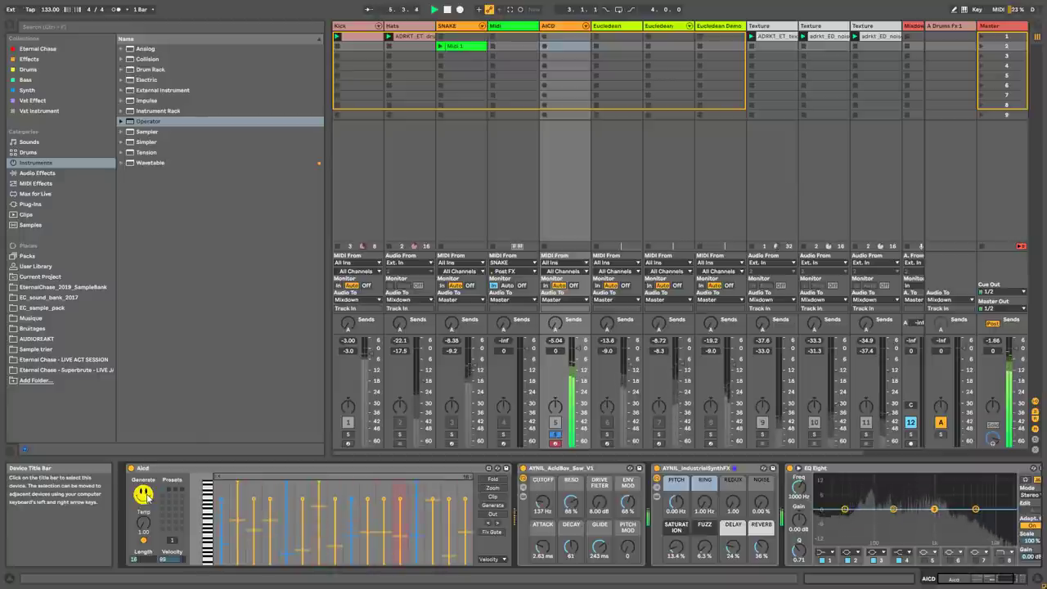
{"action": "left_click", "coordinate": [146, 495]}
{"action": "left_click", "coordinate": [144, 495]}
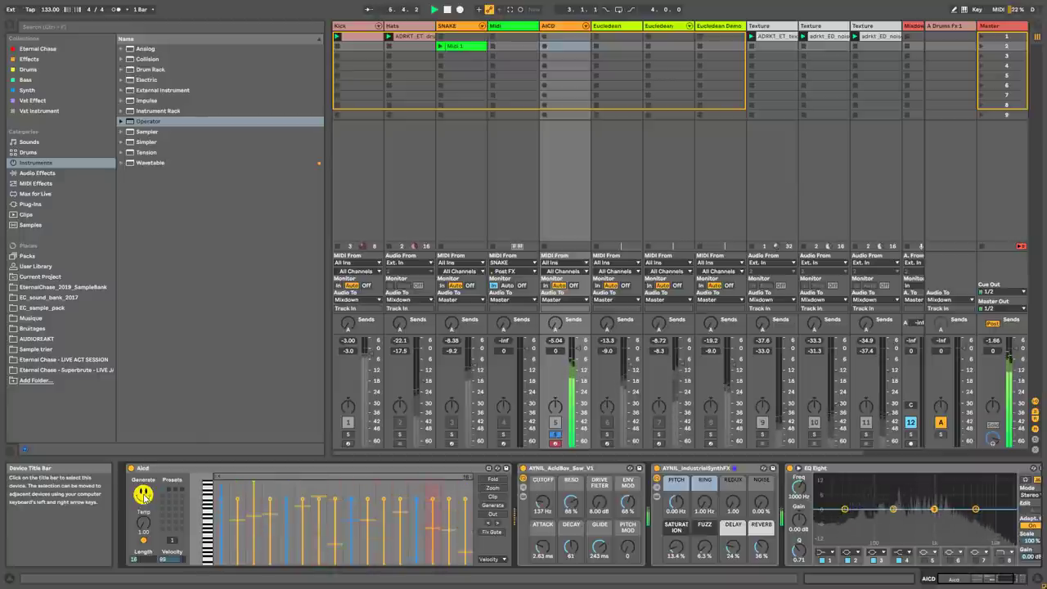
{"action": "left_click", "coordinate": [143, 495]}
{"action": "left_click", "coordinate": [144, 495]}
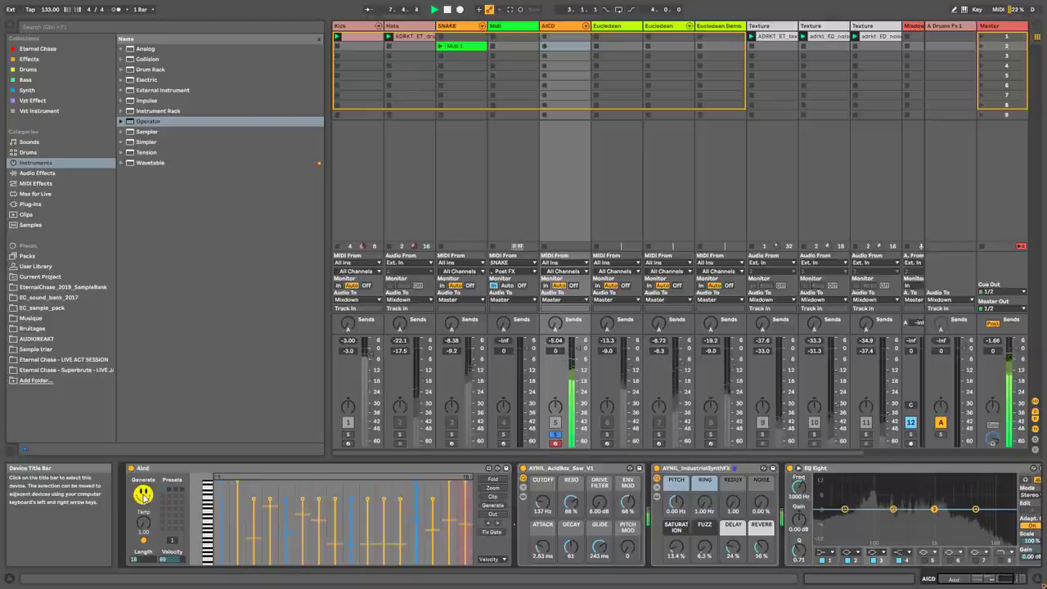
{"action": "left_click", "coordinate": [143, 495]}
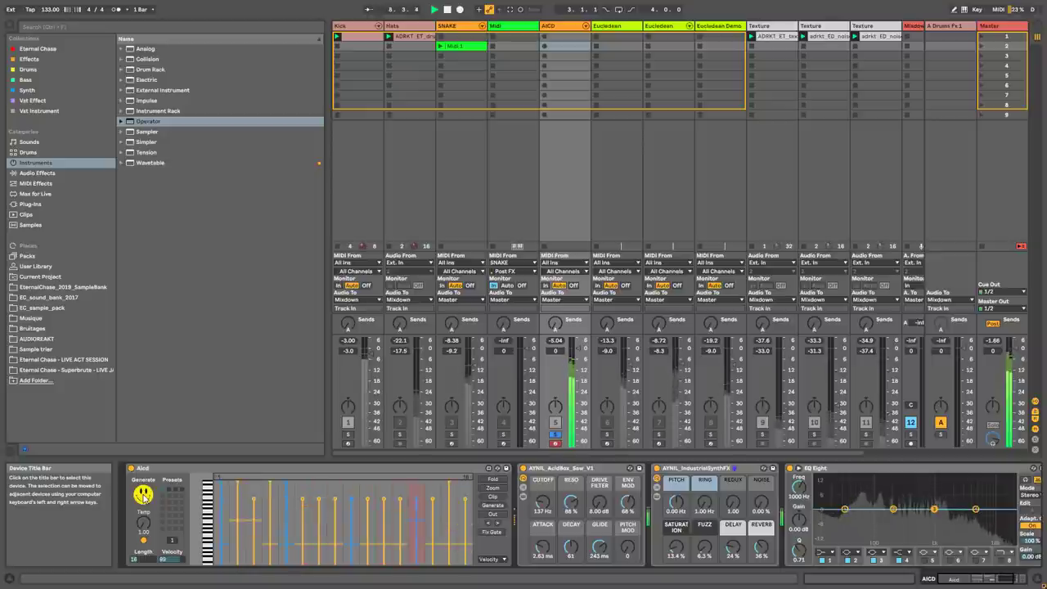
{"action": "left_click", "coordinate": [143, 494]}
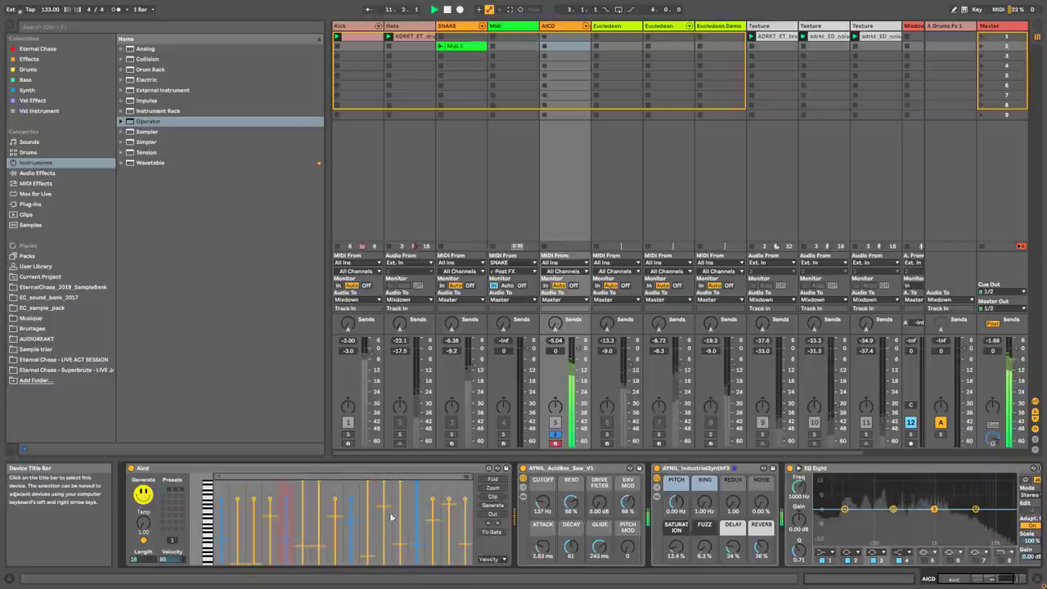
Step: Raise the AcidBox cutoff further and recall the first stored Aicd pattern preset during playback
{"action": "left_click_drag", "start_coordinate": [542, 501], "coordinate": [542, 489]}
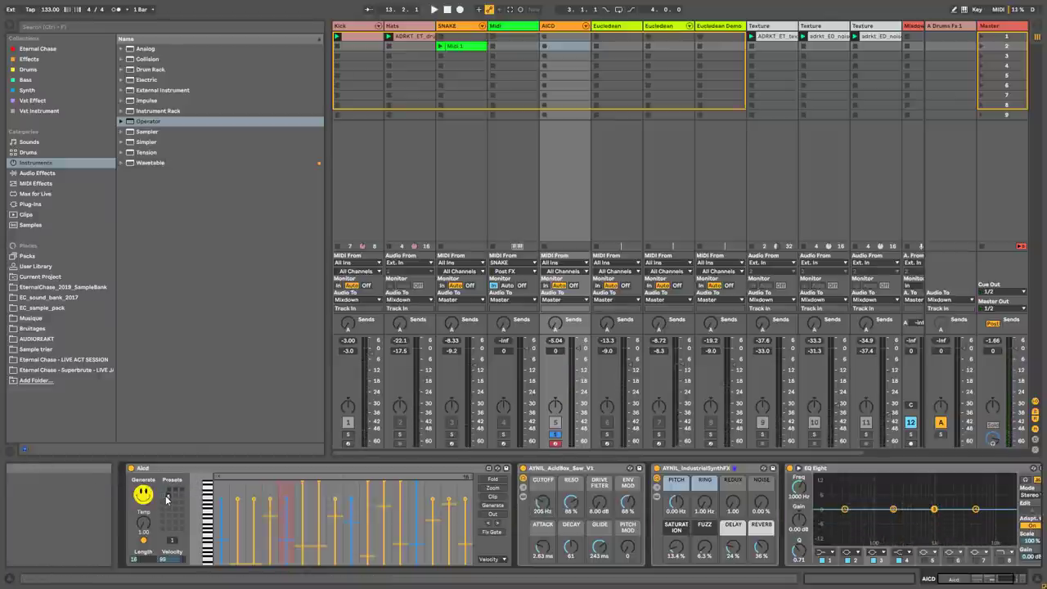
{"action": "key", "text": "space"}
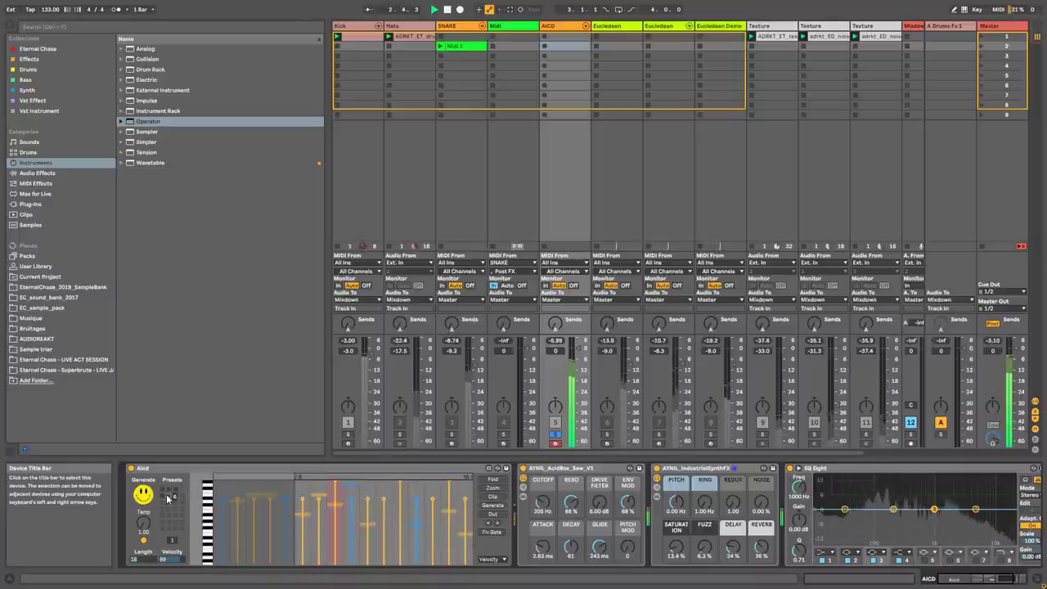
{"action": "left_click", "coordinate": [164, 491]}
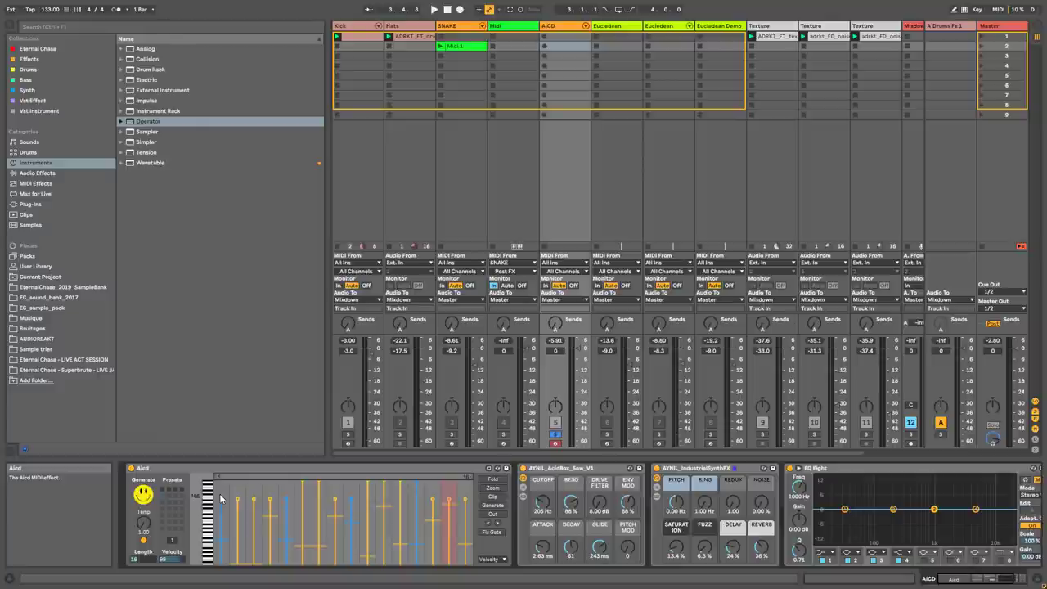
Step: Toggle the Fold and Zoom display options of the Aicd pattern on and back off
{"action": "left_click", "coordinate": [493, 480]}
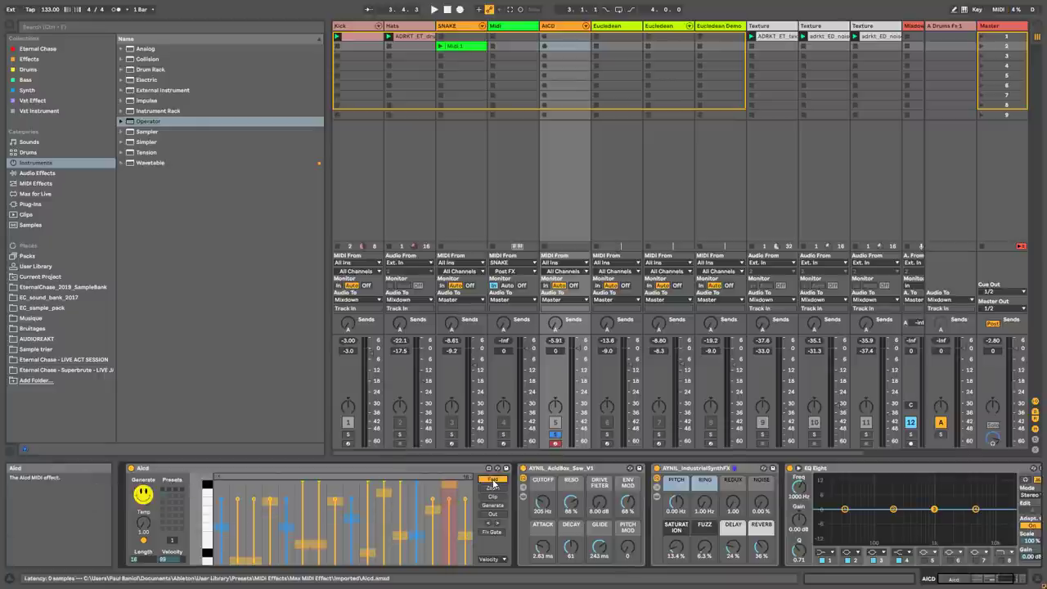
{"action": "left_click", "coordinate": [493, 482]}
{"action": "left_click", "coordinate": [499, 490]}
{"action": "left_click", "coordinate": [501, 490]}
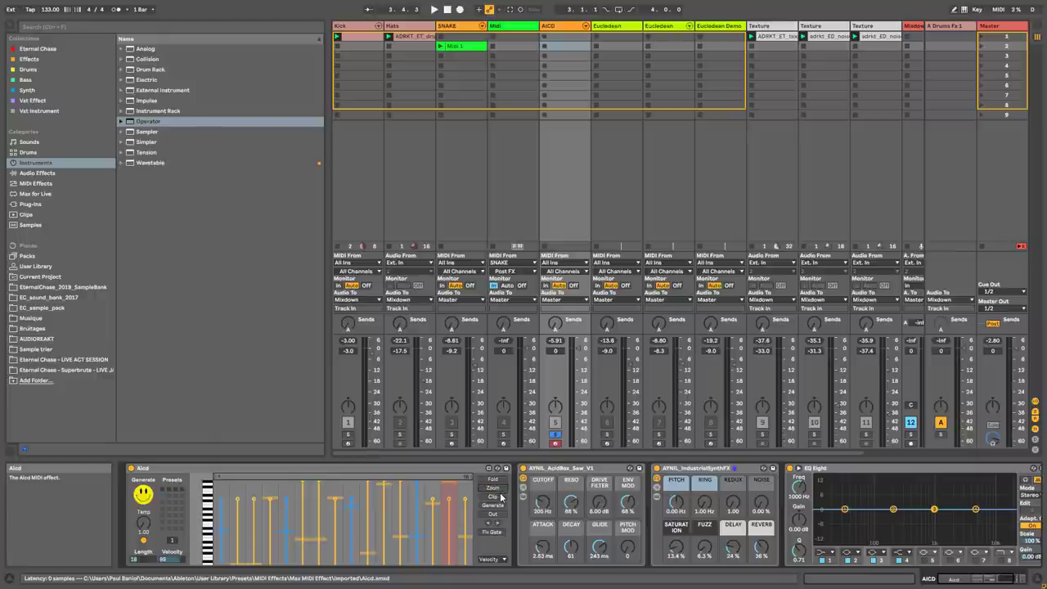
Step: Try out the Aicd clip option by creating a clip in the AICD track's first slot, then delete the clip
{"action": "left_click", "coordinate": [498, 497]}
{"action": "double_click", "coordinate": [575, 36]}
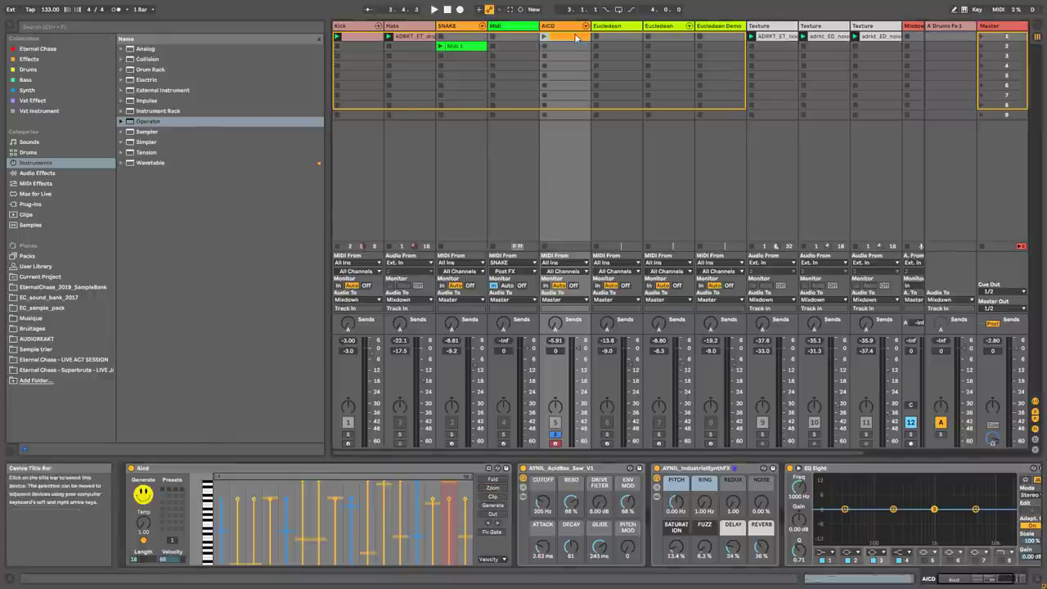
{"action": "key", "text": "Delete"}
{"action": "left_click", "coordinate": [573, 36]}
{"action": "key", "text": "Delete"}
{"action": "left_click", "coordinate": [574, 37]}
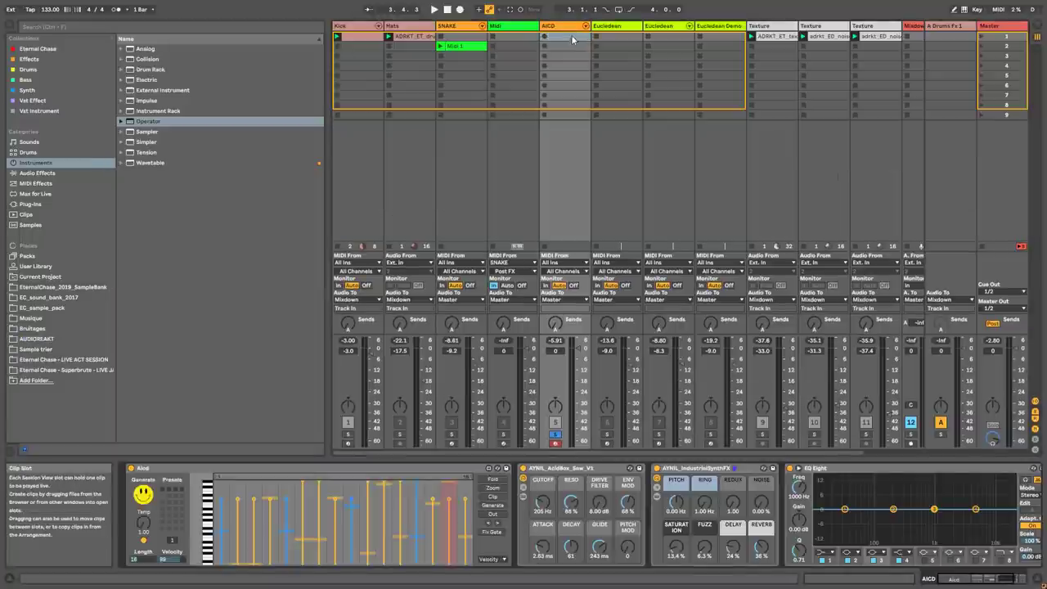
Step: Use the Aicd Generate option to produce new patterns and switch the editor to the Pitch parameter
{"action": "left_click", "coordinate": [501, 506]}
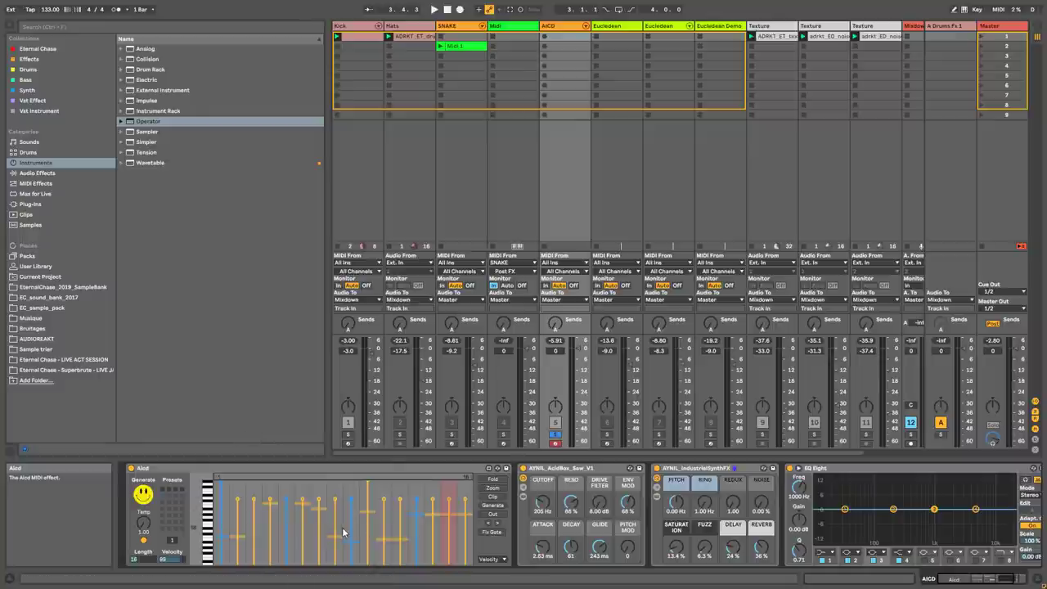
{"action": "left_click", "coordinate": [494, 505]}
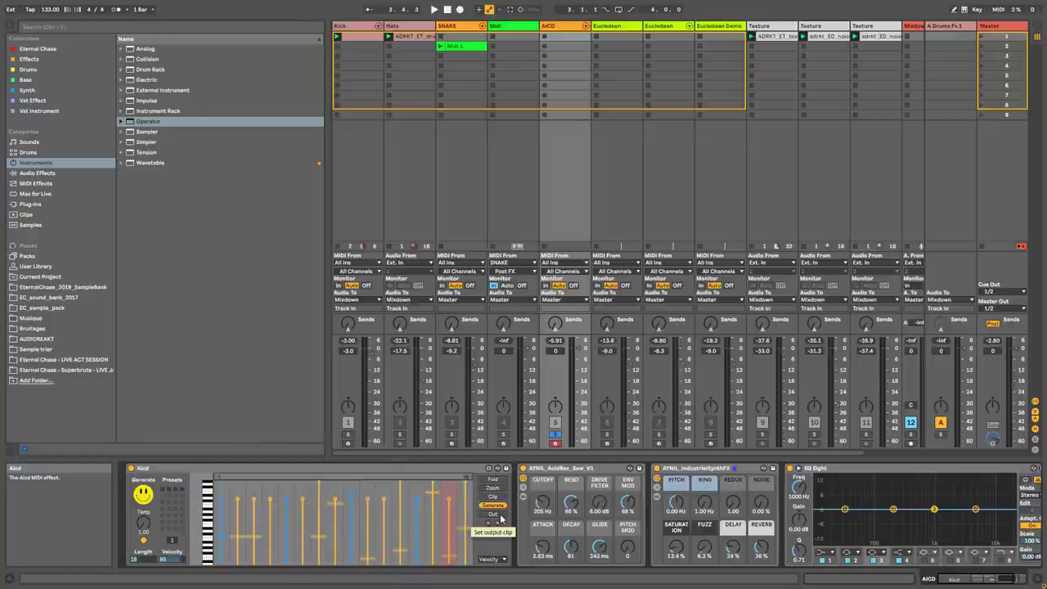
{"action": "left_click", "coordinate": [501, 560]}
{"action": "left_click", "coordinate": [499, 533]}
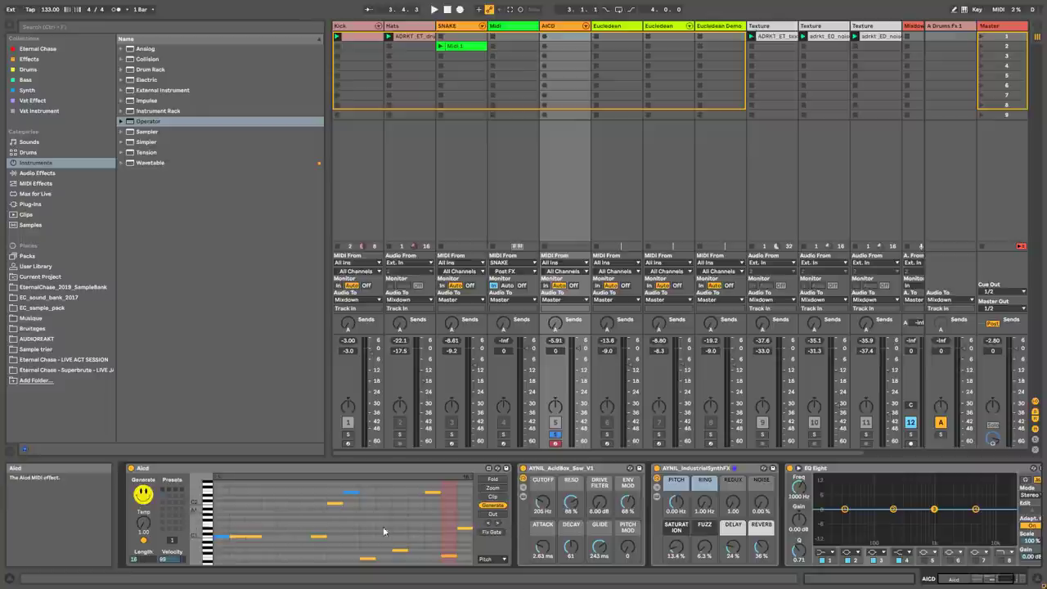
Step: Shift the Aicd pitch sequence forward by about ten steps
{"action": "left_click", "coordinate": [498, 523]}
{"action": "left_click", "coordinate": [498, 524]}
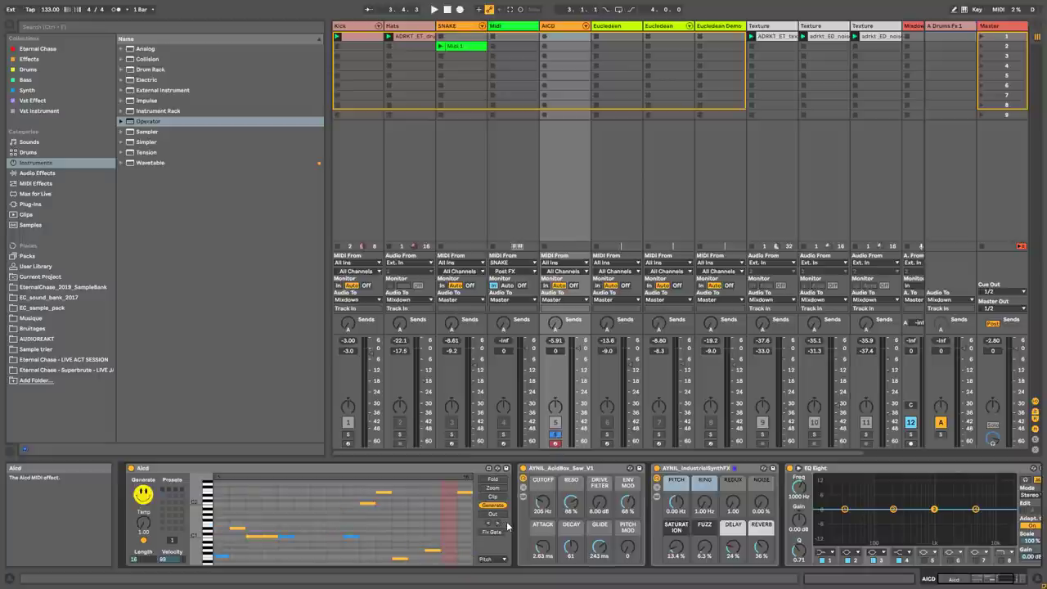
{"action": "left_click", "coordinate": [498, 524]}
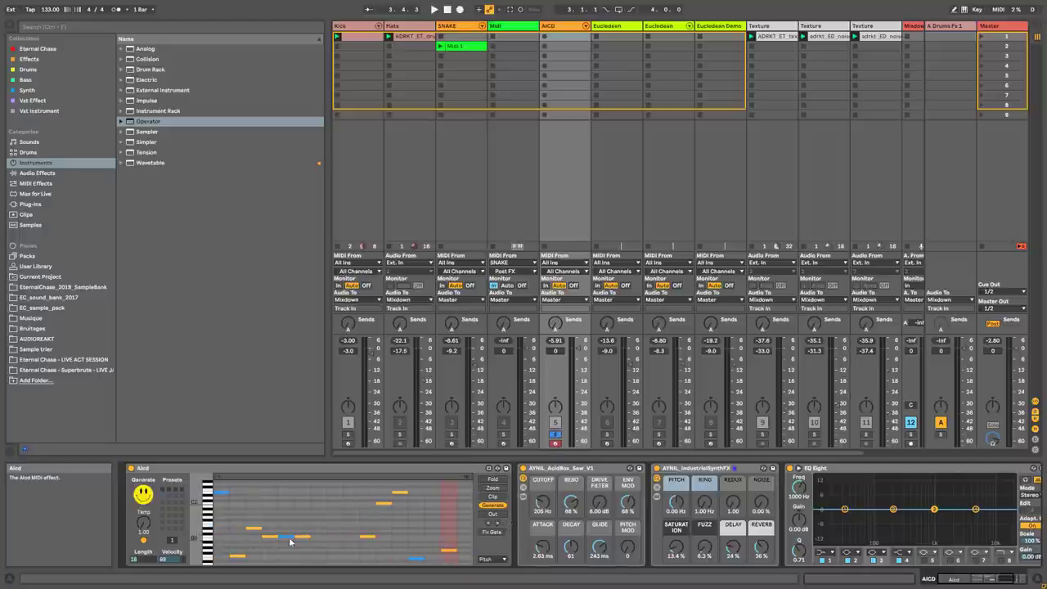
{"action": "left_click", "coordinate": [498, 525]}
{"action": "left_click", "coordinate": [498, 525]}
{"action": "left_click", "coordinate": [498, 526]}
{"action": "left_click", "coordinate": [498, 526]}
{"action": "left_click", "coordinate": [499, 526]}
{"action": "left_click", "coordinate": [499, 526]}
{"action": "left_click", "coordinate": [499, 526]}
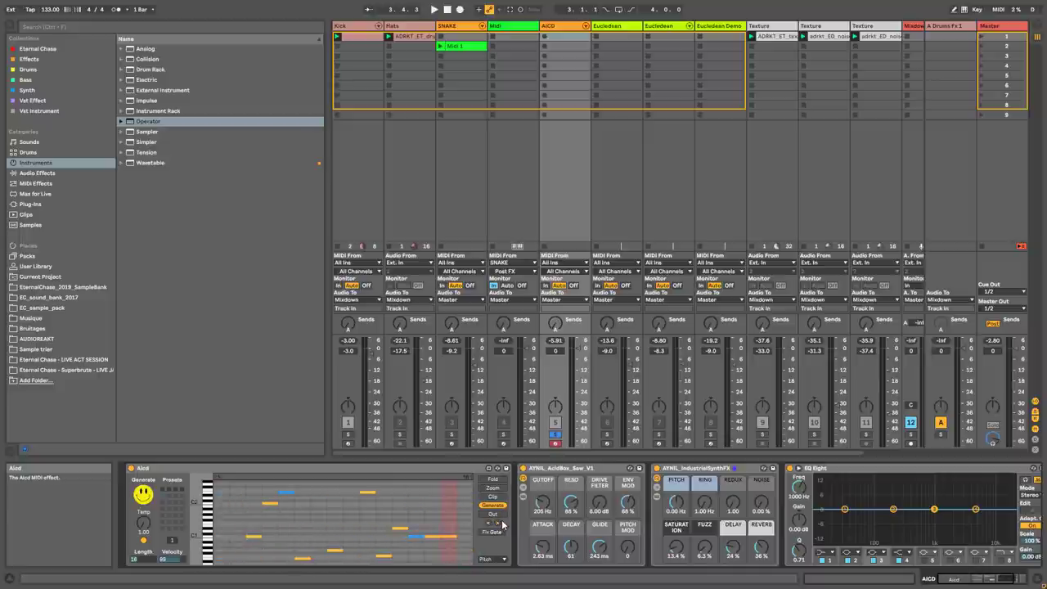
Step: Audition the shifted pitches, switch the Aicd editor to Velocity and shift the velocity sequence forward
{"action": "key", "text": "space"}
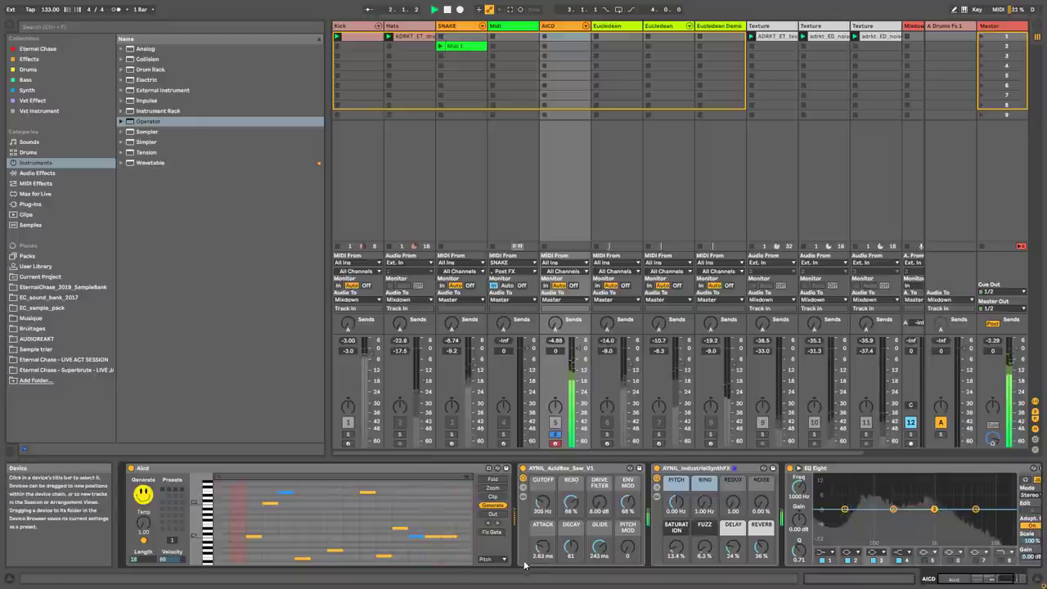
{"action": "left_click", "coordinate": [491, 559]}
{"action": "left_click", "coordinate": [497, 534]}
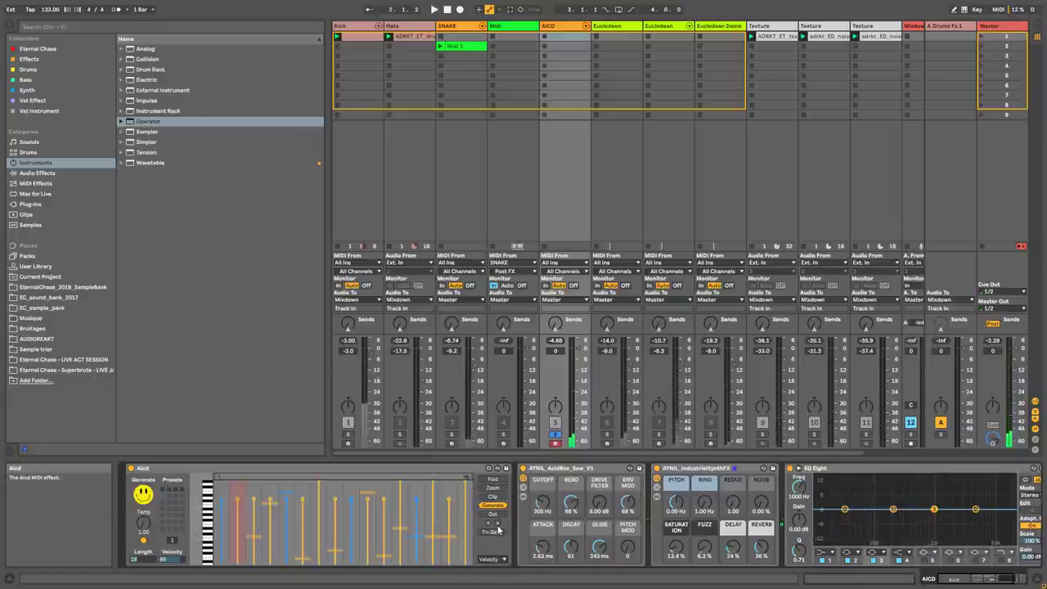
{"action": "key", "text": "space"}
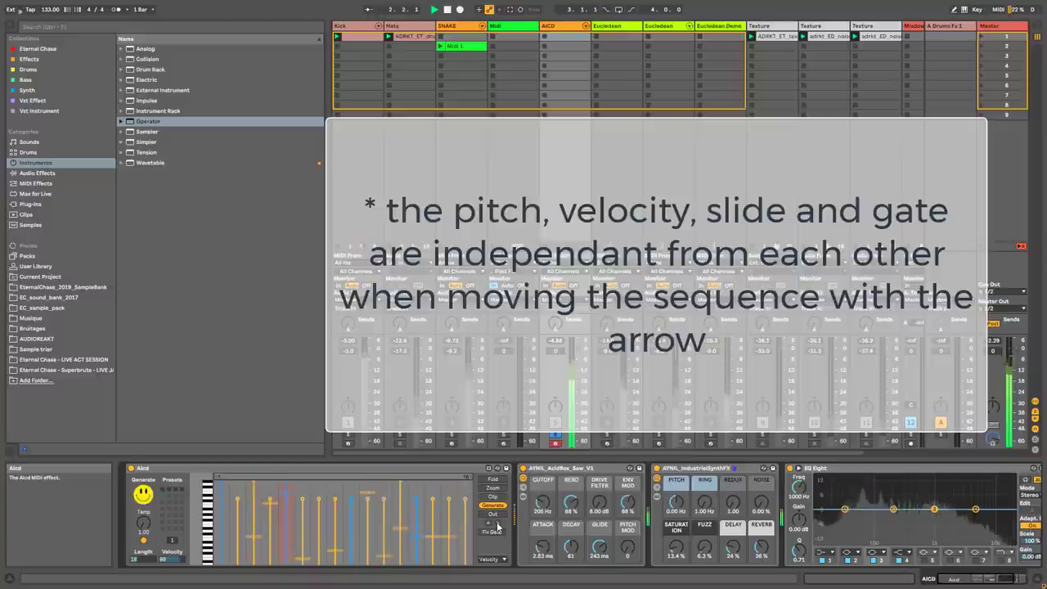
{"action": "left_click", "coordinate": [497, 525]}
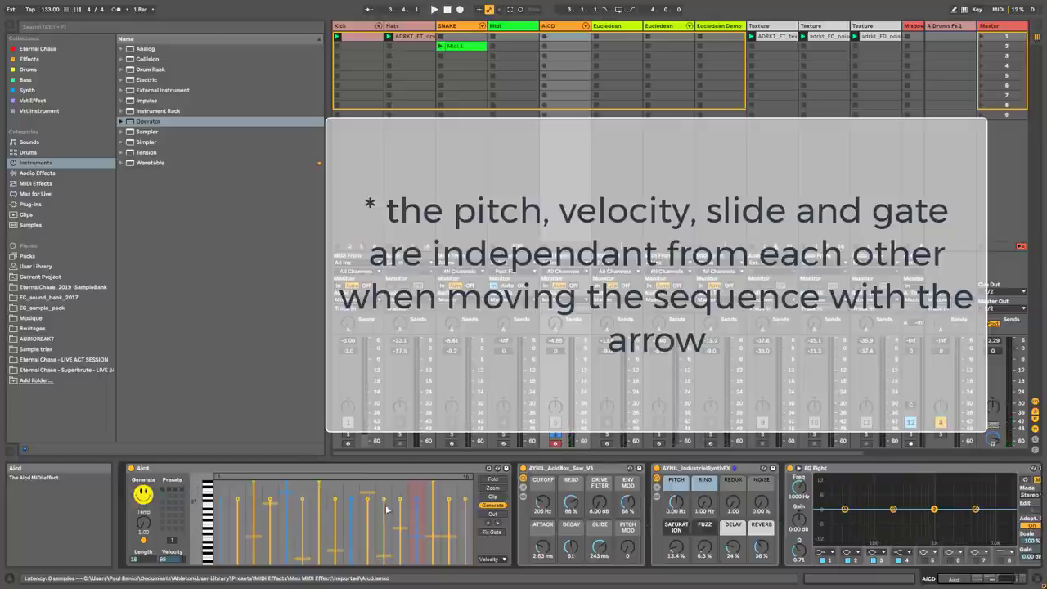
Step: Switch the Aicd editor to Slide, shift the slides forward a few steps during playback and lower the cutoff to 96 Hz
{"action": "left_click", "coordinate": [499, 561]}
{"action": "left_click", "coordinate": [503, 550]}
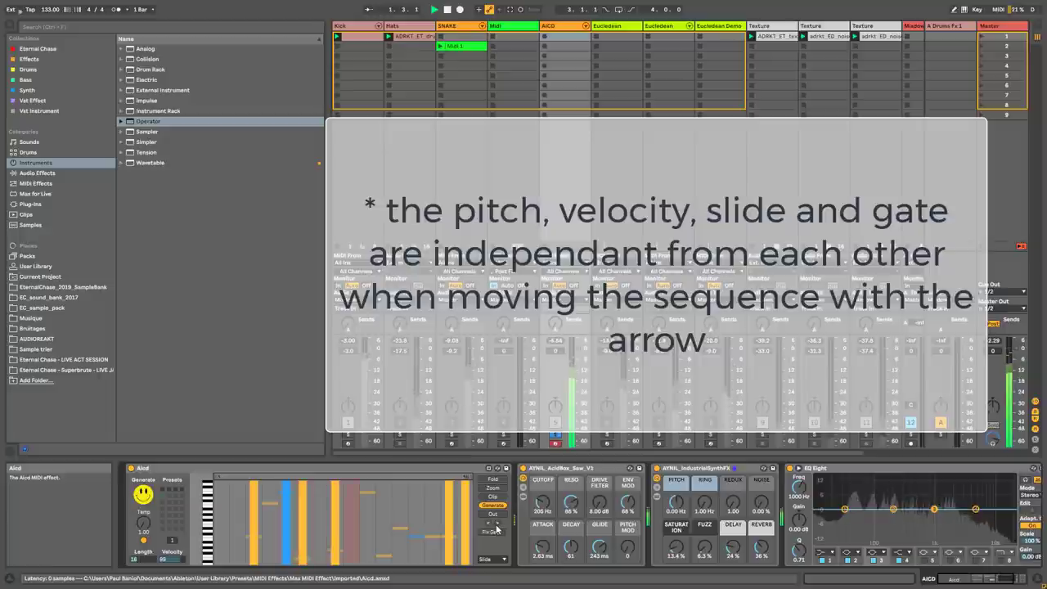
{"action": "left_click", "coordinate": [496, 523]}
{"action": "left_click", "coordinate": [497, 523]}
{"action": "left_click", "coordinate": [496, 524]}
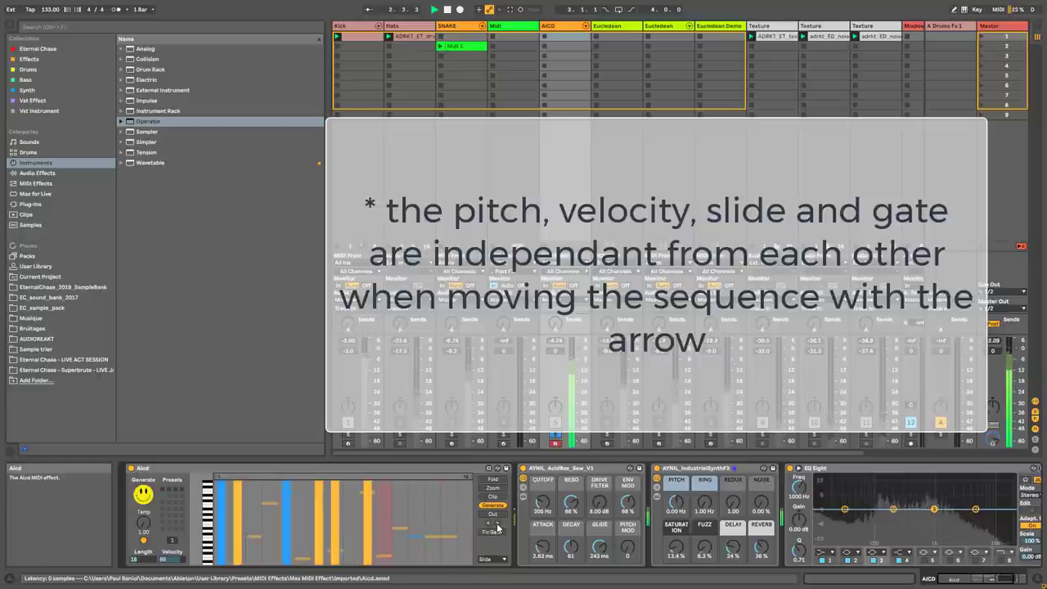
{"action": "left_click_drag", "start_coordinate": [542, 504], "coordinate": [542, 528]}
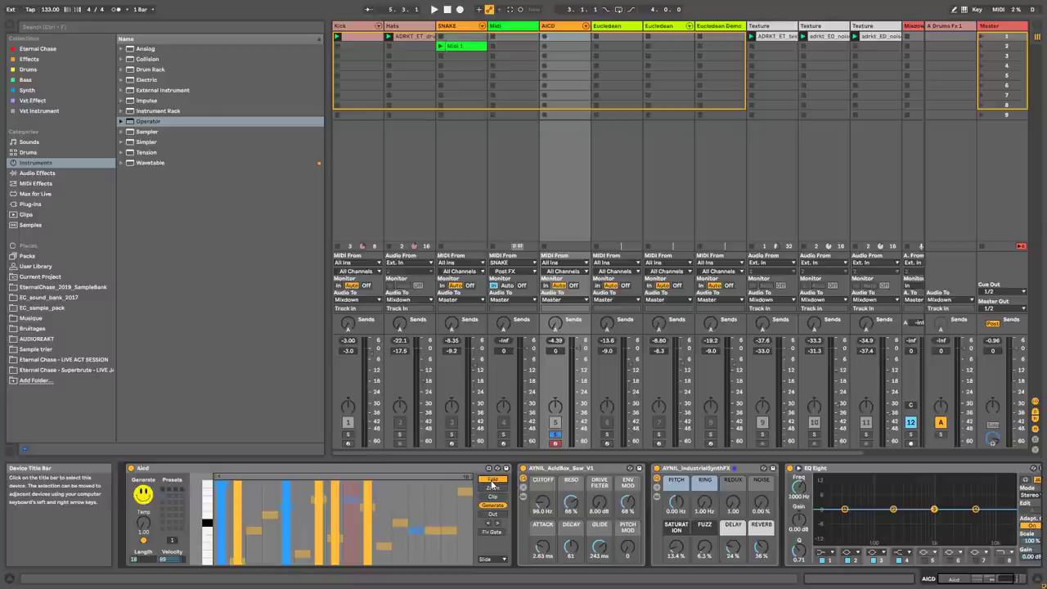
Step: Set the Aicd editor to All, shorten the pattern loop to a few steps from step 2 and extend its end during playback
{"action": "left_click", "coordinate": [493, 559]}
{"action": "left_click", "coordinate": [483, 515]}
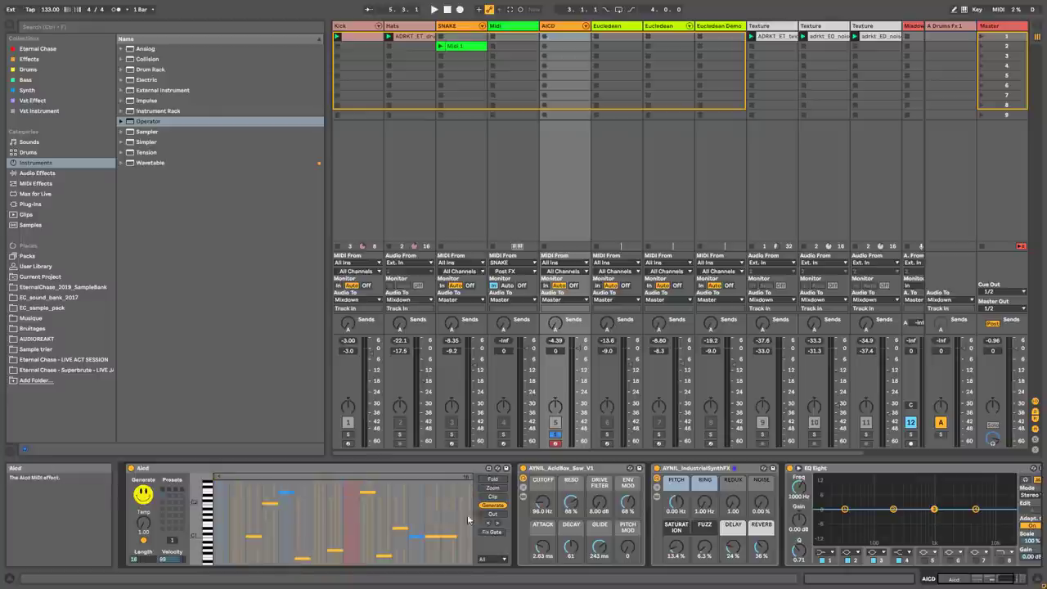
{"action": "key", "text": "space"}
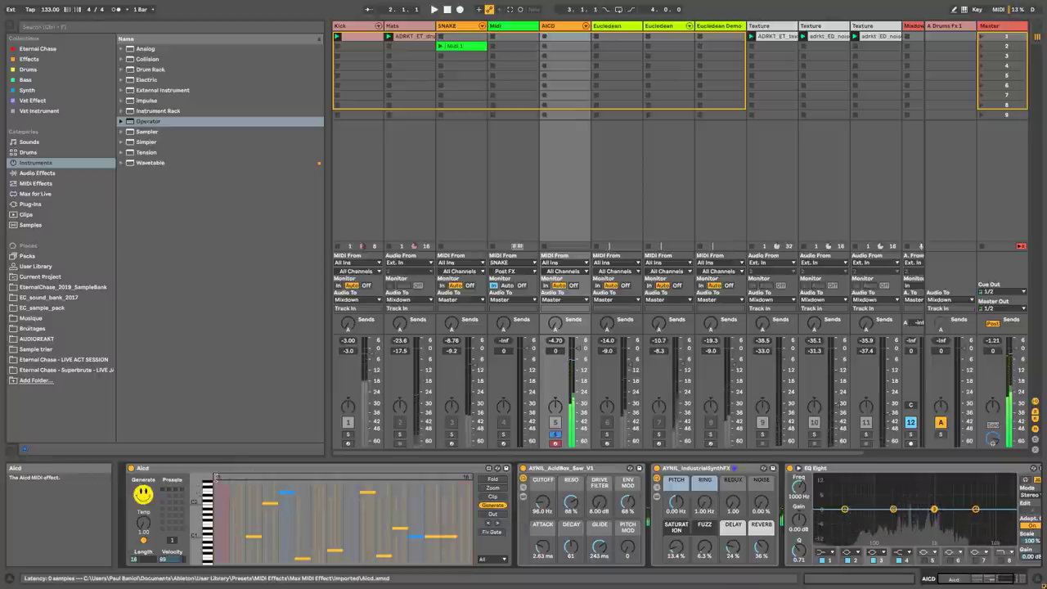
{"action": "left_click_drag", "start_coordinate": [465, 479], "coordinate": [283, 485]}
{"action": "key", "text": "space"}
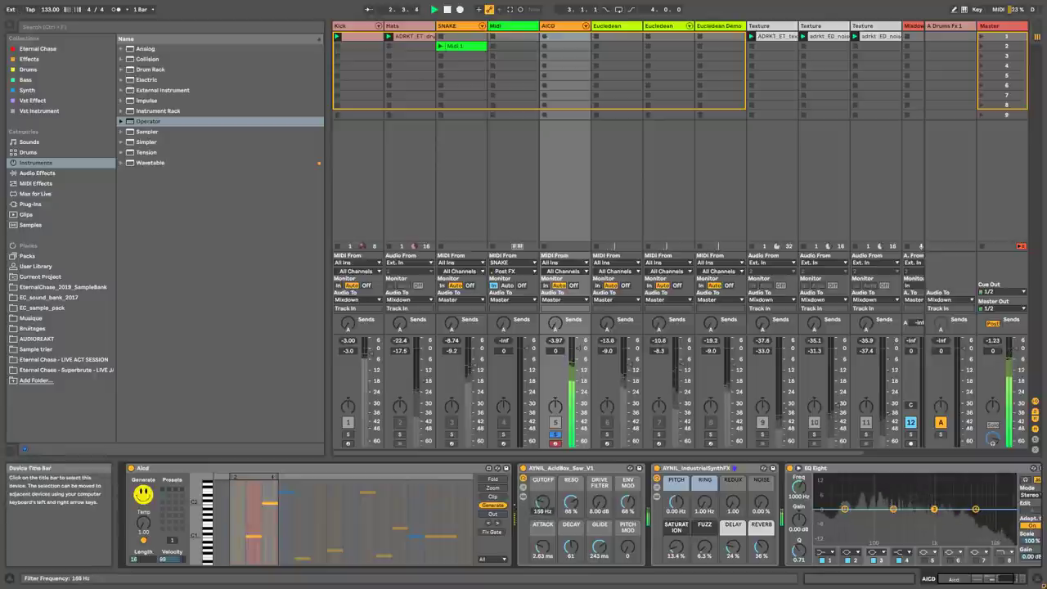
{"action": "left_click_drag", "start_coordinate": [274, 476], "coordinate": [324, 477]}
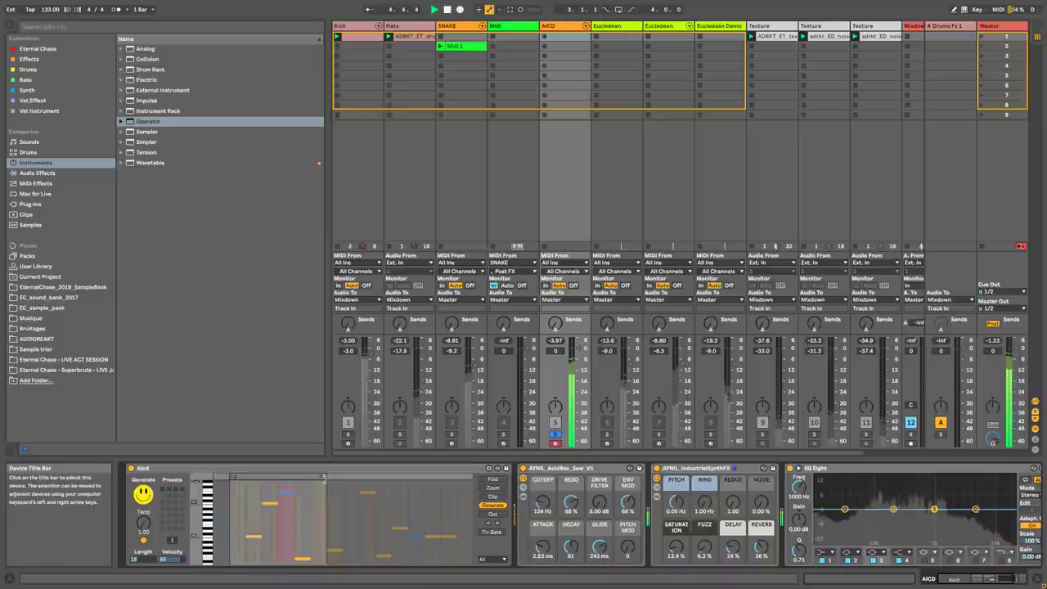
Step: Raise the AcidBox cutoff to 340 Hz and unsolo the AICD track so the rest of the set plays
{"action": "left_click_drag", "start_coordinate": [542, 503], "coordinate": [543, 491]}
{"action": "left_click", "coordinate": [555, 433]}
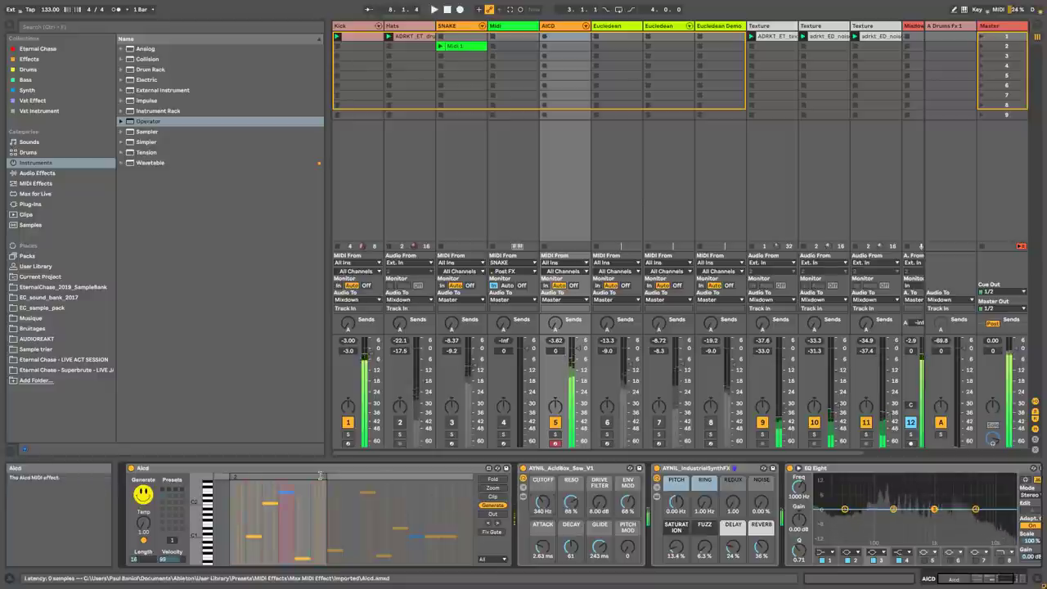
Step: Narrow the Aicd pattern loop to two steps during playback and lower the cutoff to 151 Hz
{"action": "left_click_drag", "start_coordinate": [324, 476], "coordinate": [308, 476]}
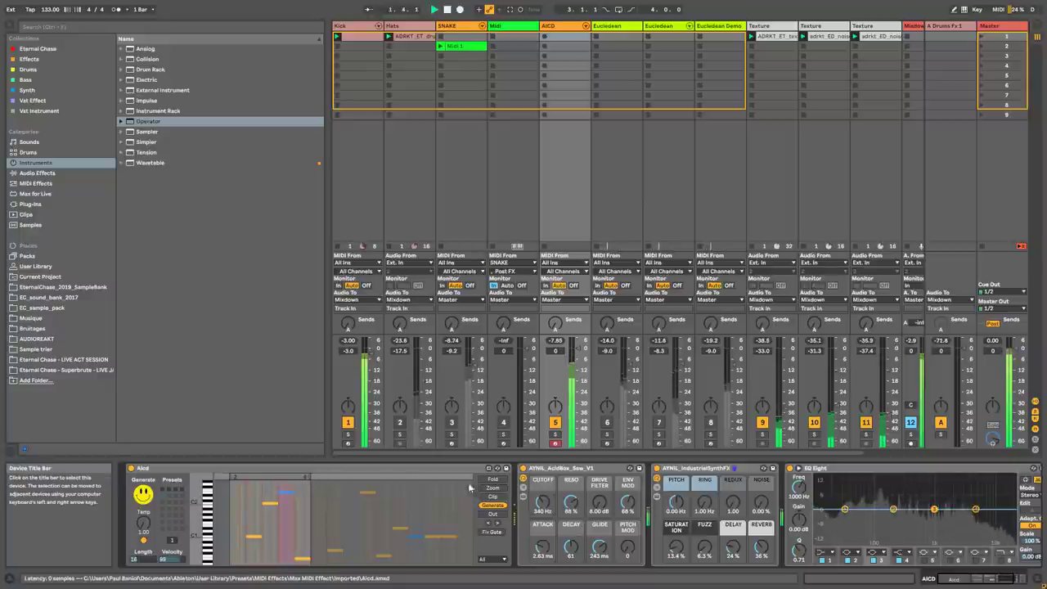
{"action": "left_click_drag", "start_coordinate": [542, 501], "coordinate": [542, 525]}
{"action": "left_click_drag", "start_coordinate": [309, 479], "coordinate": [254, 480]}
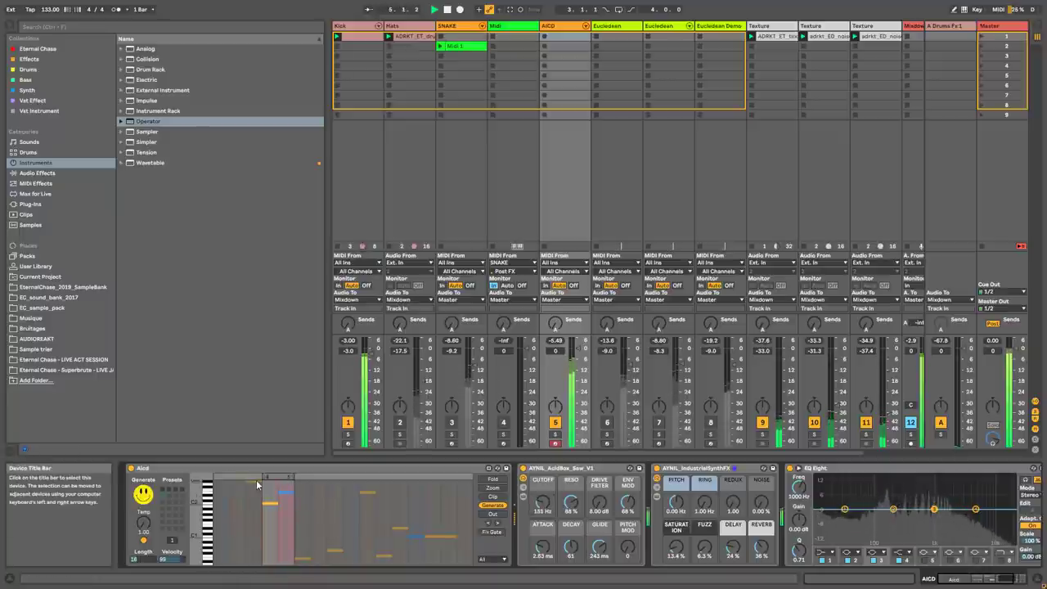
Step: Shorten the Aicd pattern loop to a few steps starting at step 3, and set the pattern length to 7
{"action": "double_click", "coordinate": [259, 481]}
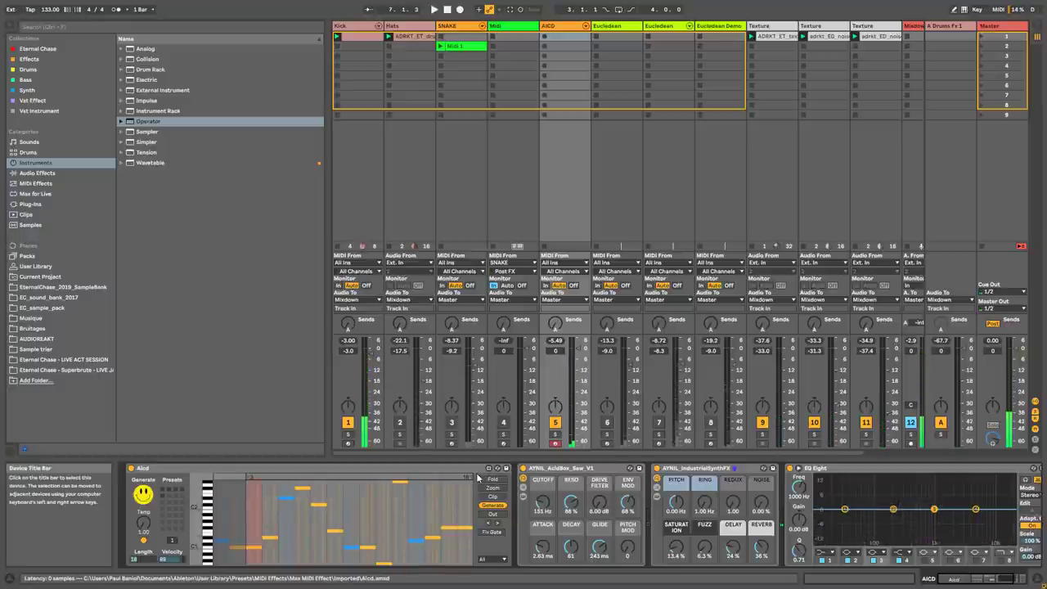
{"action": "left_click_drag", "start_coordinate": [469, 476], "coordinate": [311, 491]}
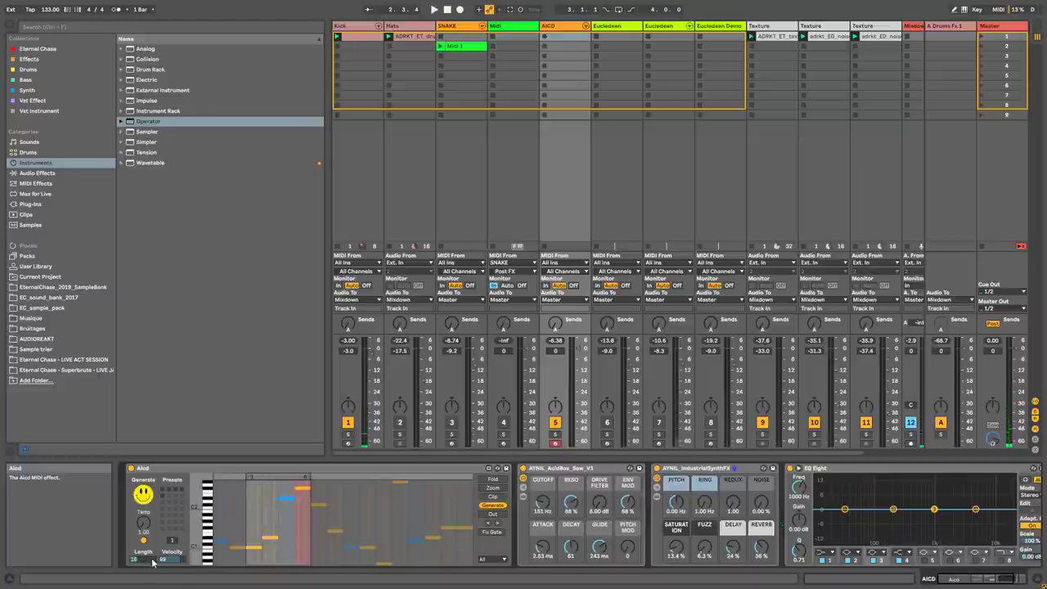
{"action": "left_click_drag", "start_coordinate": [142, 558], "coordinate": [135, 572]}
Step: Audition the seven-step Aicd pattern and set its Temp value to 1.00
{"action": "key", "text": "space"}
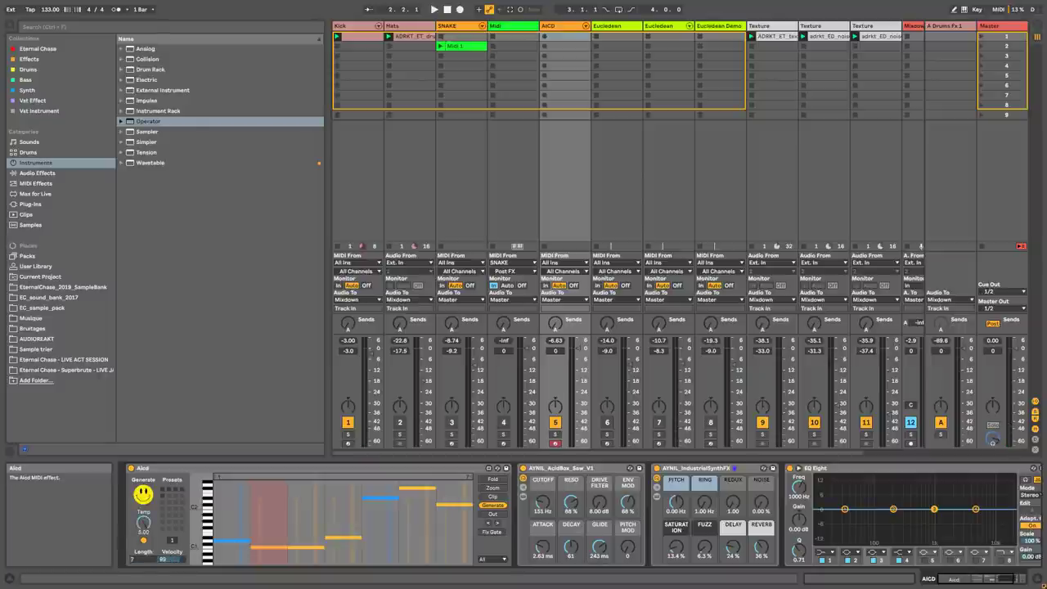
{"action": "key", "text": "space"}
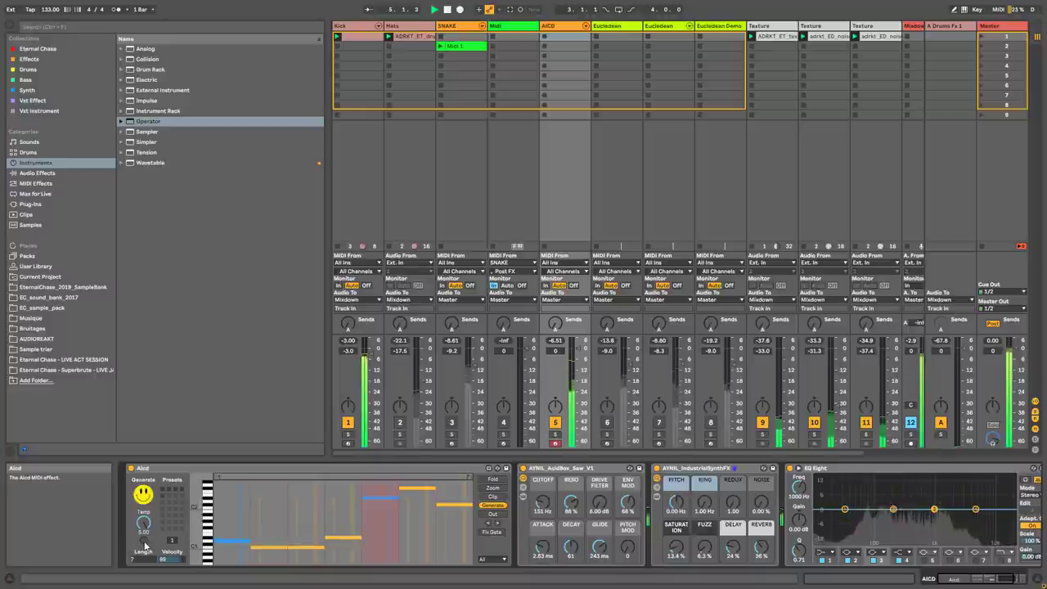
{"action": "left_click_drag", "start_coordinate": [144, 524], "coordinate": [144, 540]}
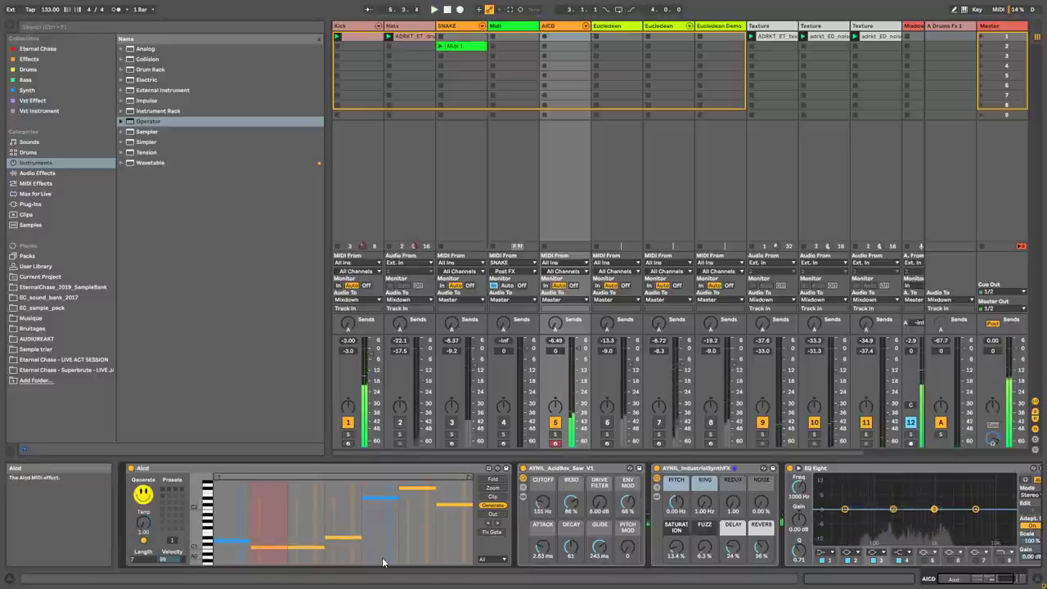
Step: Switch the Aicd editor to Pitch and on to Velocity, lower the third and fifth steps' velocities and start playback
{"action": "left_click", "coordinate": [492, 559]}
{"action": "left_click", "coordinate": [487, 525]}
{"action": "left_click", "coordinate": [488, 559]}
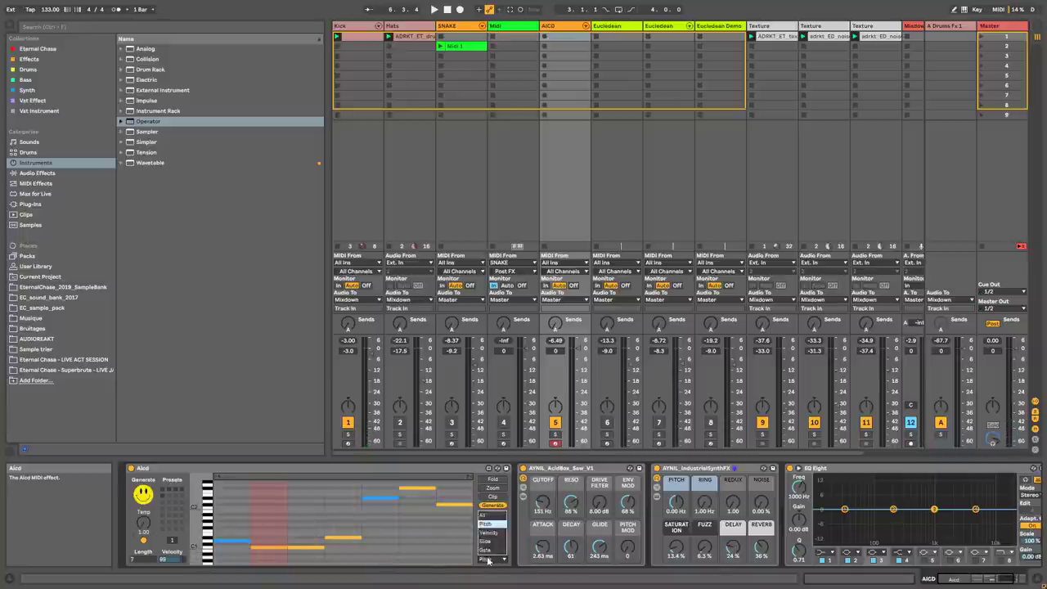
{"action": "left_click", "coordinate": [489, 534]}
{"action": "left_click_drag", "start_coordinate": [306, 511], "coordinate": [306, 516]}
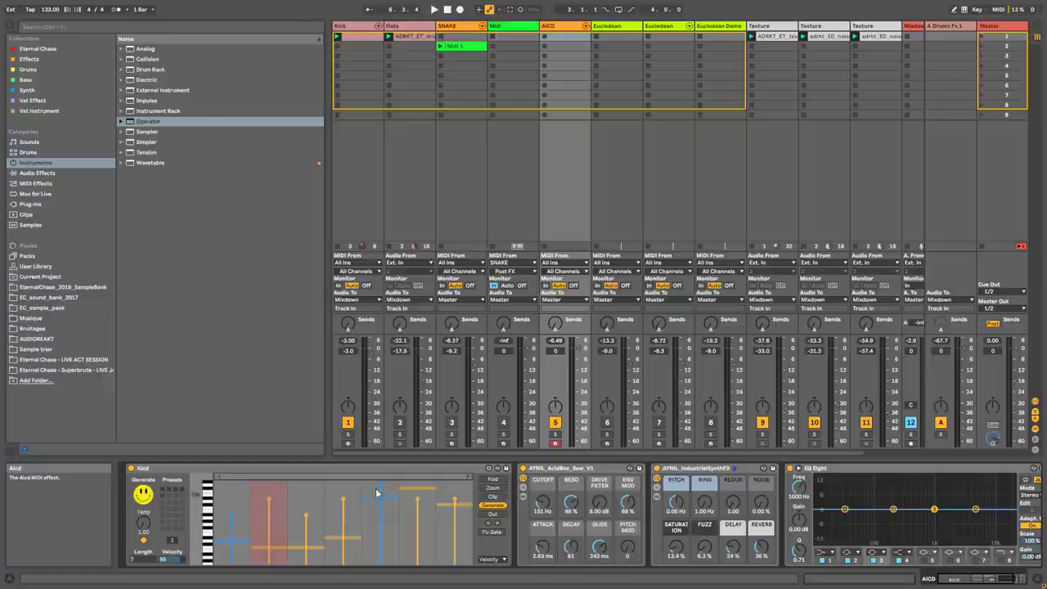
{"action": "key", "text": "space"}
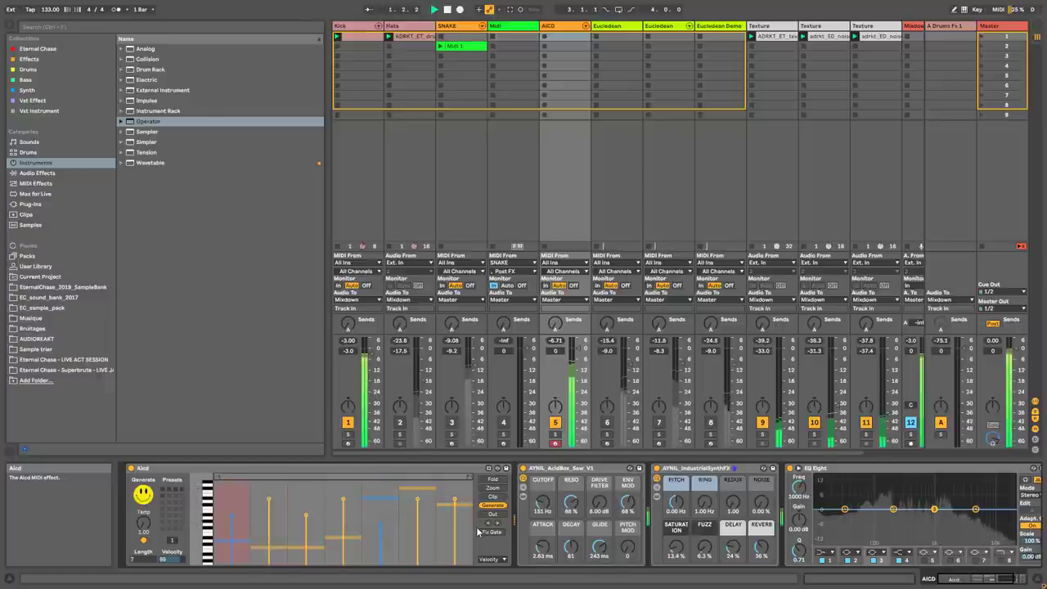
Step: Switch the Aicd editor to Slide, toggle slides on the fifth and fourth steps during playback and lower the cutoff to 130 Hz
{"action": "left_click", "coordinate": [492, 560]}
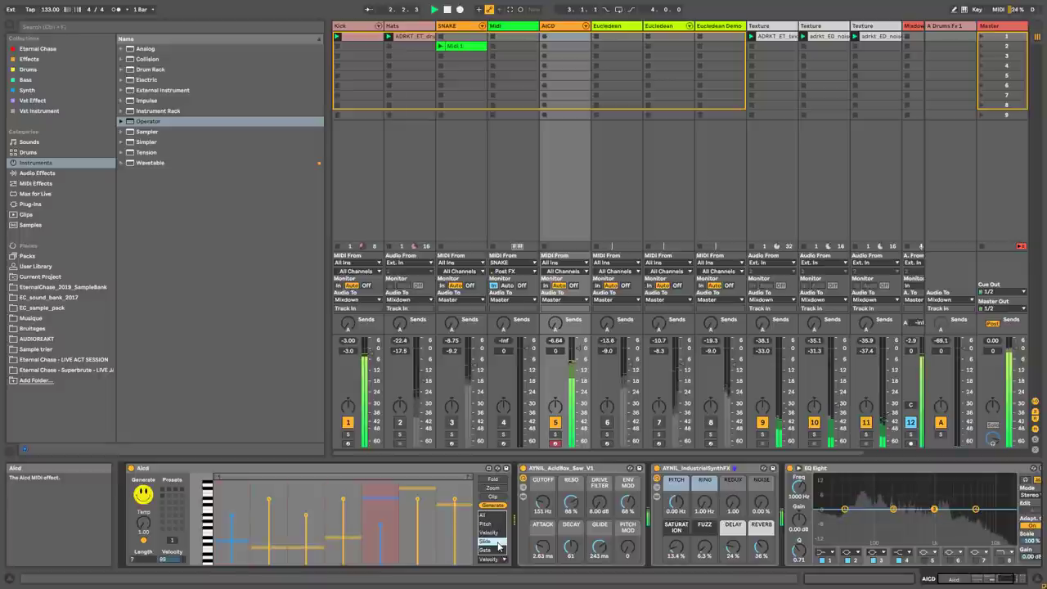
{"action": "left_click", "coordinate": [488, 551]}
{"action": "left_click", "coordinate": [377, 501]}
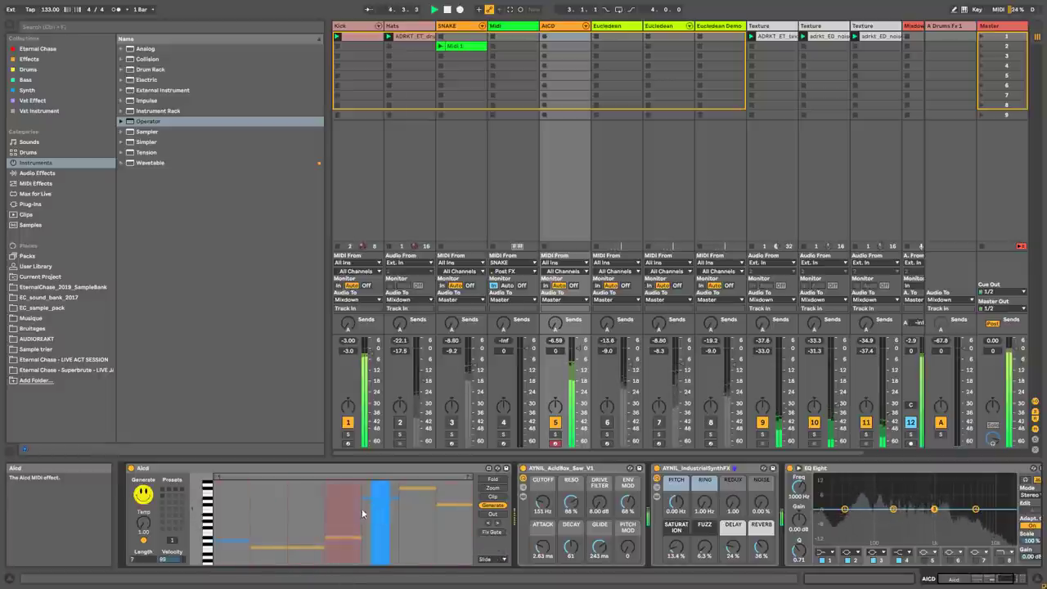
{"action": "left_click", "coordinate": [342, 515]}
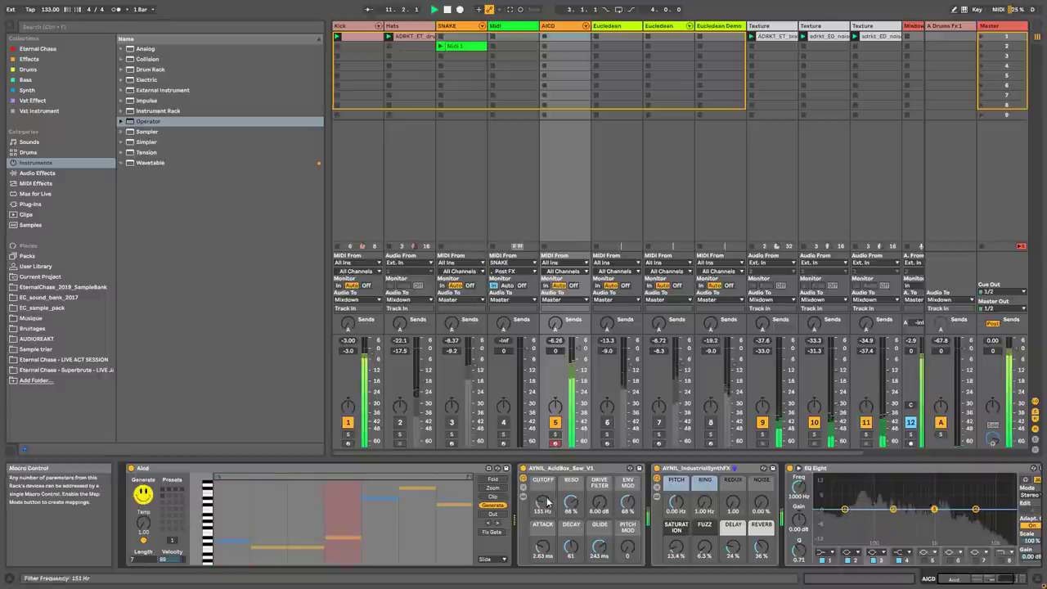
{"action": "mouse_move", "coordinate": [542, 504]}
{"action": "left_mouse_down"}
{"action": "mouse_move", "coordinate": [543, 470]}
{"action": "mouse_move", "coordinate": [543, 514]}
{"action": "left_mouse_up"}
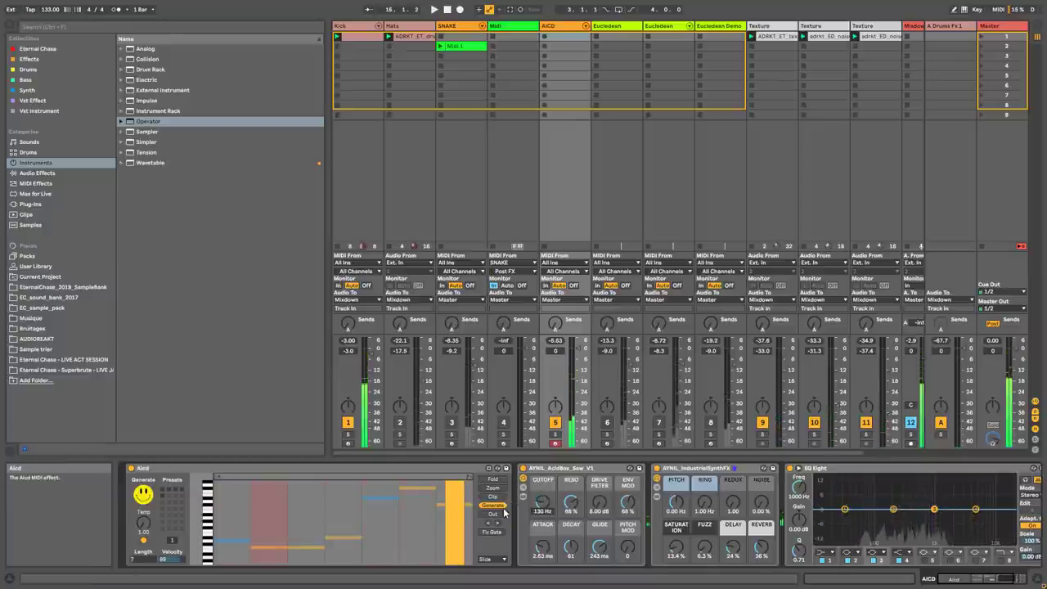
Step: Recall three stored Aicd presets in turn during playback, lowering the cutoff to 118 Hz and sweeping it back up
{"action": "left_click", "coordinate": [182, 491]}
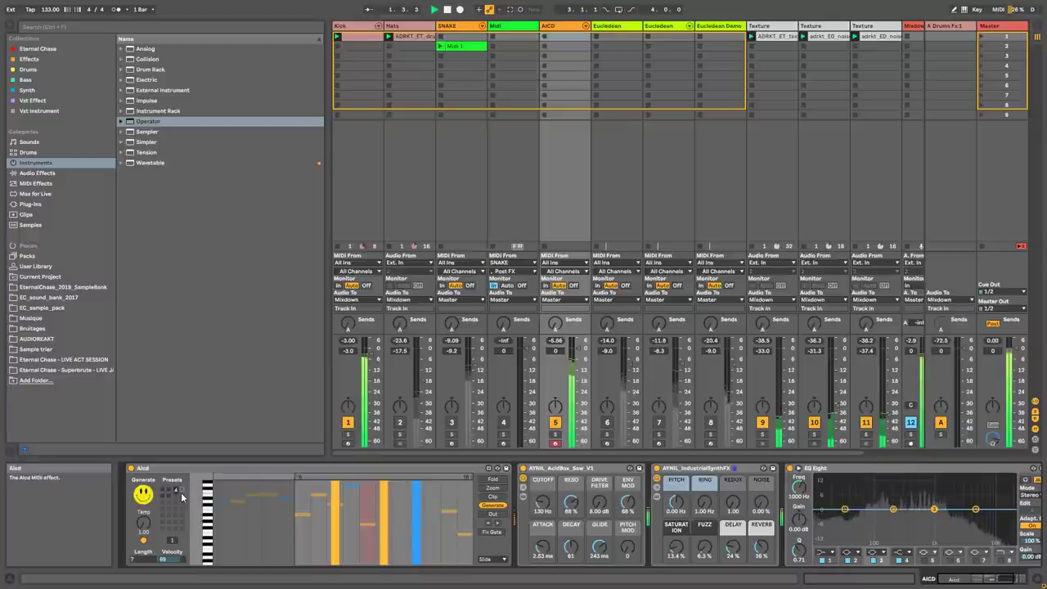
{"action": "left_click", "coordinate": [175, 489]}
{"action": "left_click_drag", "start_coordinate": [544, 506], "coordinate": [543, 558]}
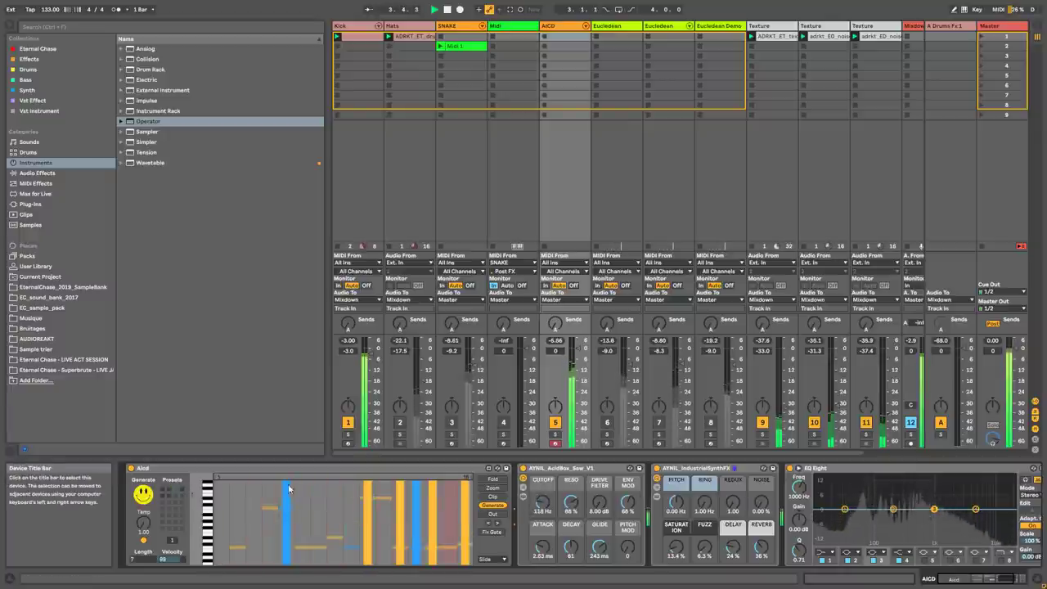
{"action": "left_click", "coordinate": [170, 490]}
{"action": "left_click_drag", "start_coordinate": [542, 504], "coordinate": [542, 463]}
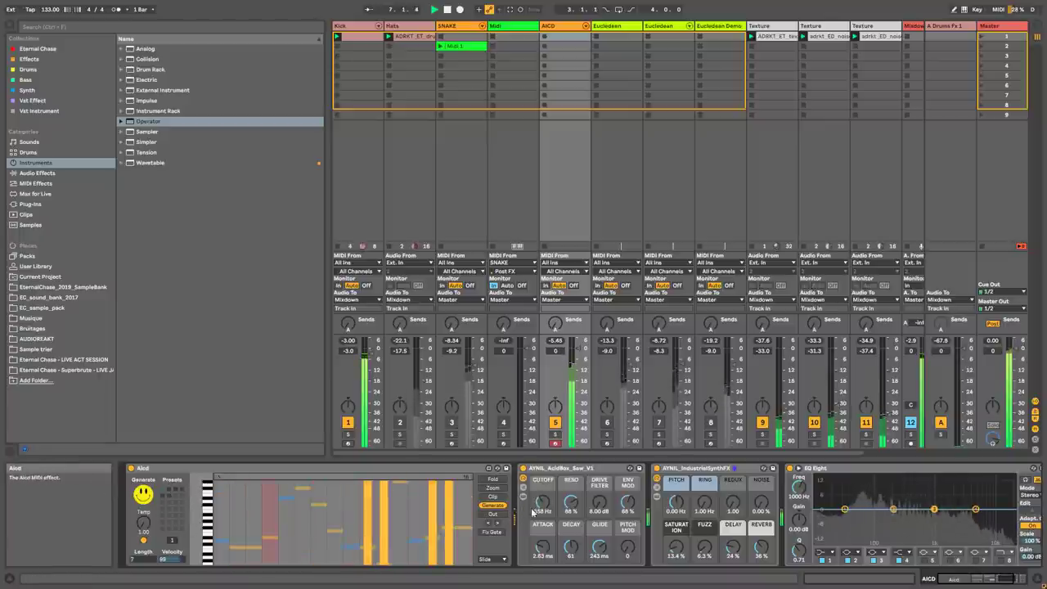
Step: Switch the Aicd editor to Pitch and lower the AcidBox cutoff to 101 Hz
{"action": "left_click", "coordinate": [492, 559]}
{"action": "left_click", "coordinate": [493, 514]}
{"action": "left_click_drag", "start_coordinate": [542, 502], "coordinate": [542, 541]}
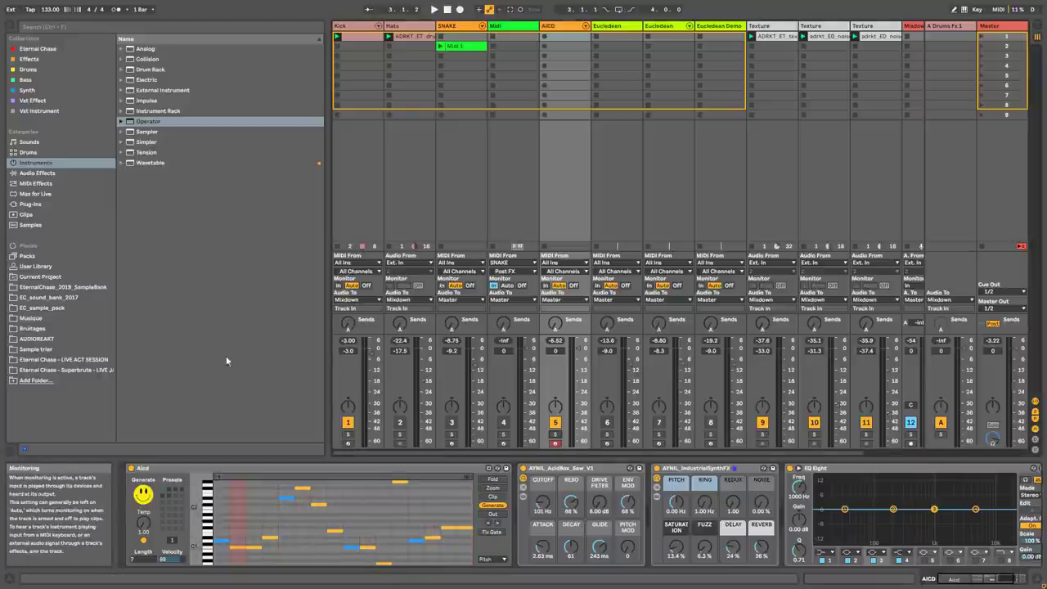
Step: Compare the AICD track with the first Eucledean track and show the latter's euclidean sequencer
{"action": "left_click", "coordinate": [620, 27]}
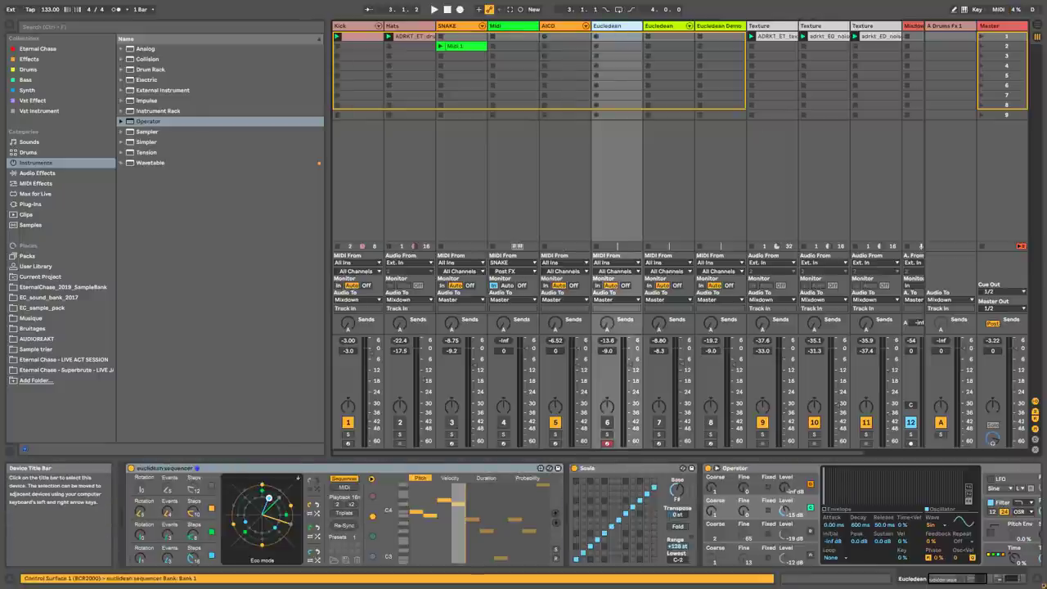
{"action": "left_click", "coordinate": [574, 34]}
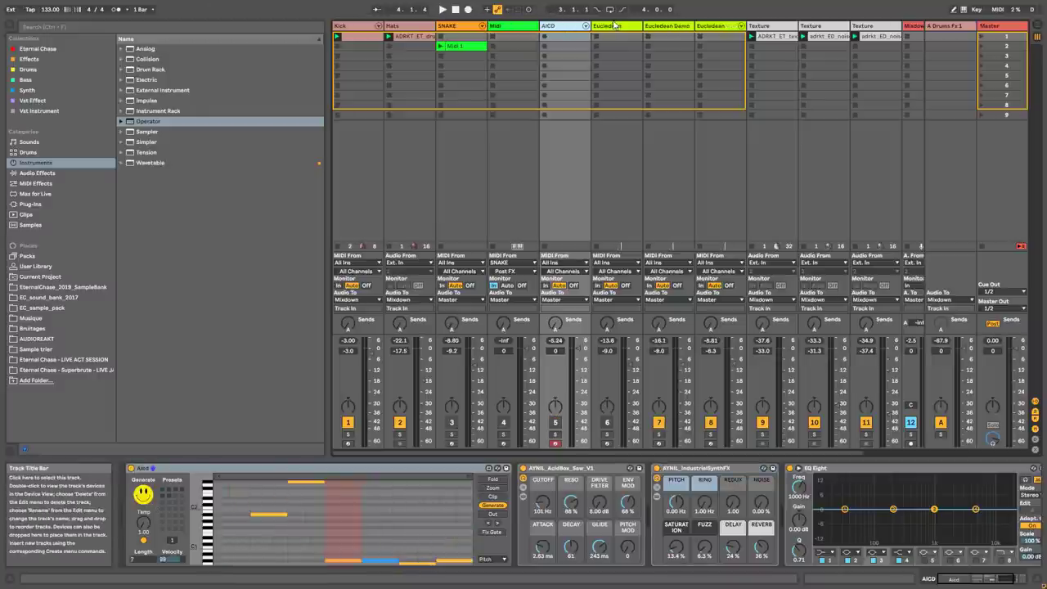
{"action": "left_click", "coordinate": [625, 30]}
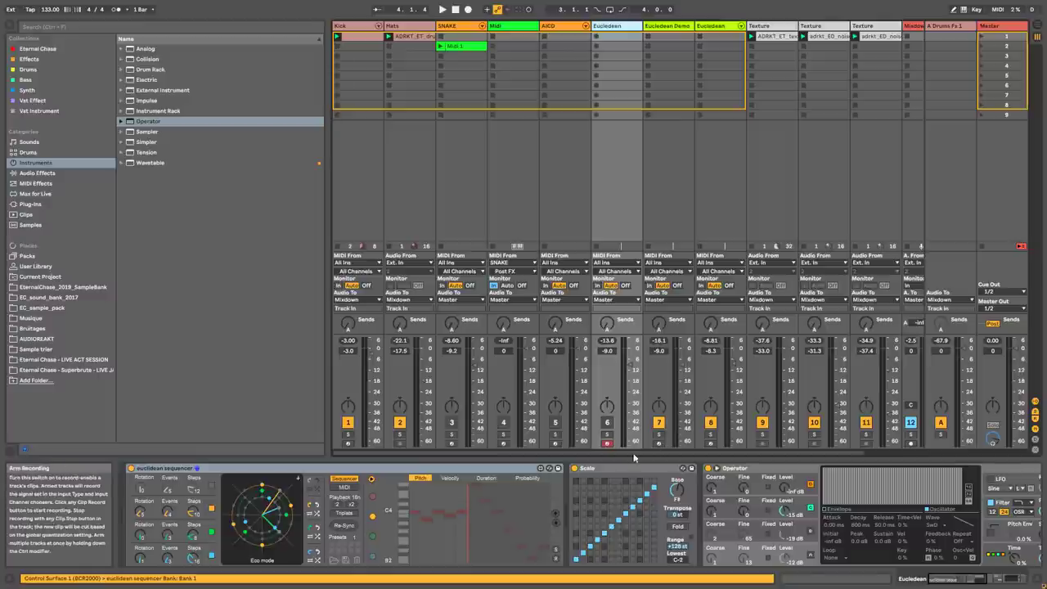
Step: Audition the Eucledean Demo track soloed and with the full set, and view the other Eucledean track's Drum Rack
{"action": "left_click", "coordinate": [659, 434]}
{"action": "key", "text": "space"}
{"action": "left_click", "coordinate": [670, 30]}
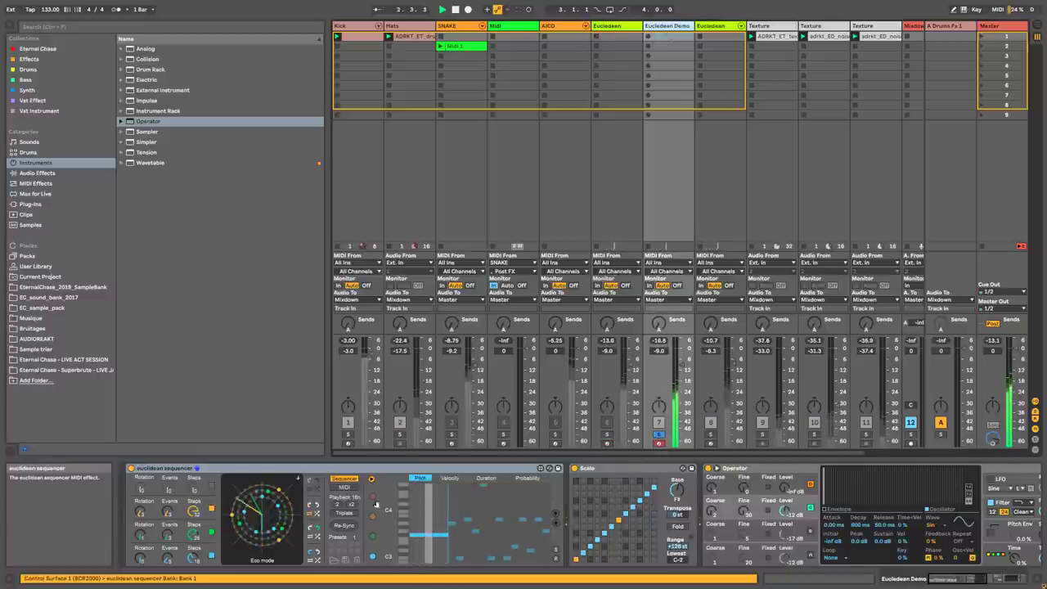
{"action": "left_click", "coordinate": [659, 442]}
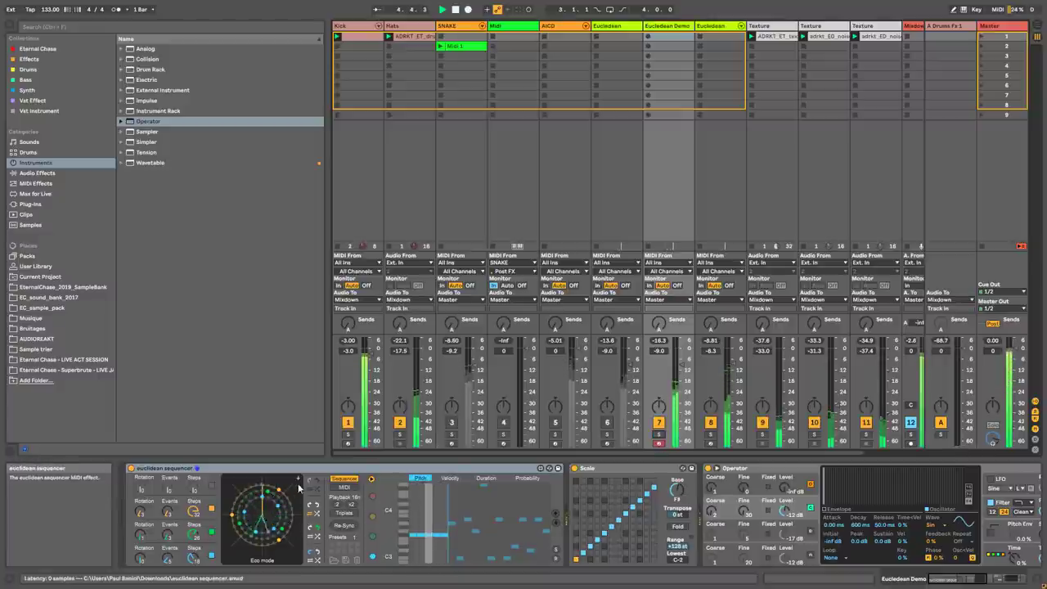
{"action": "left_click", "coordinate": [711, 28]}
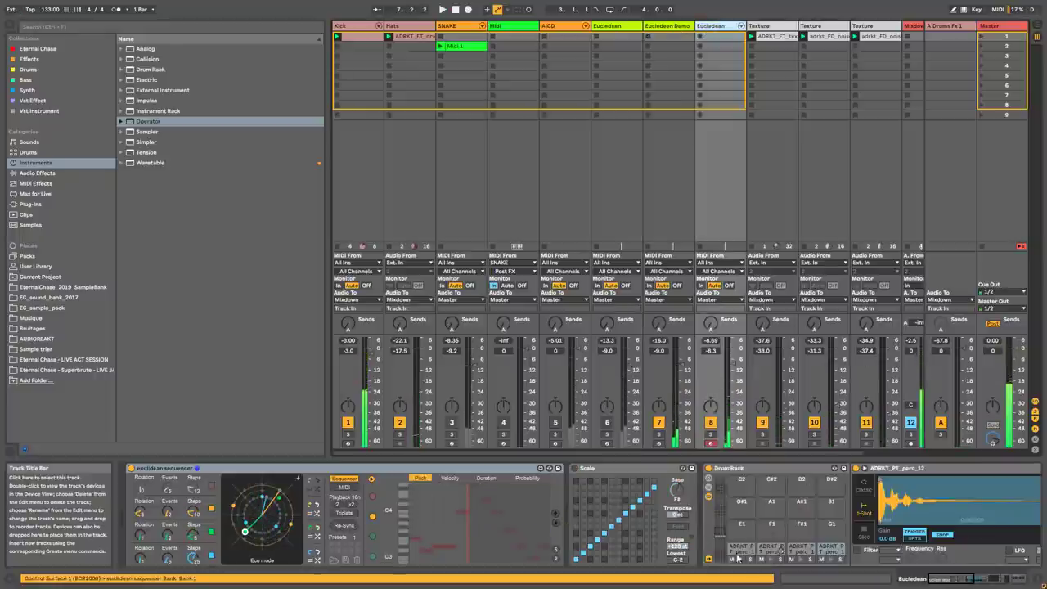
{"action": "left_click", "coordinate": [672, 36]}
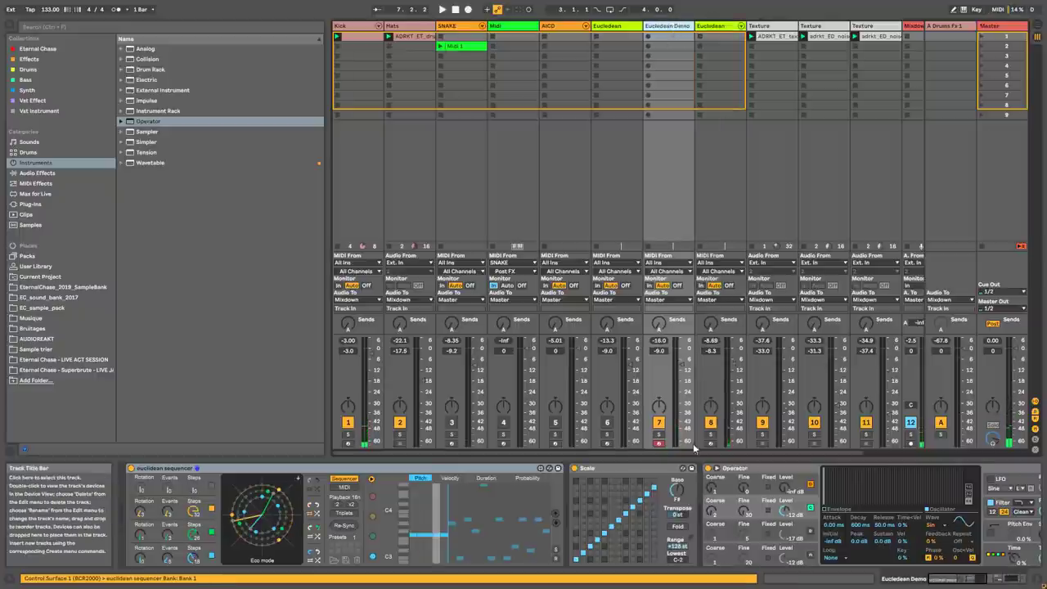
Step: Solo the Eucledean Demo track and open its euclidean sequencer in a floating window
{"action": "left_click", "coordinate": [654, 435]}
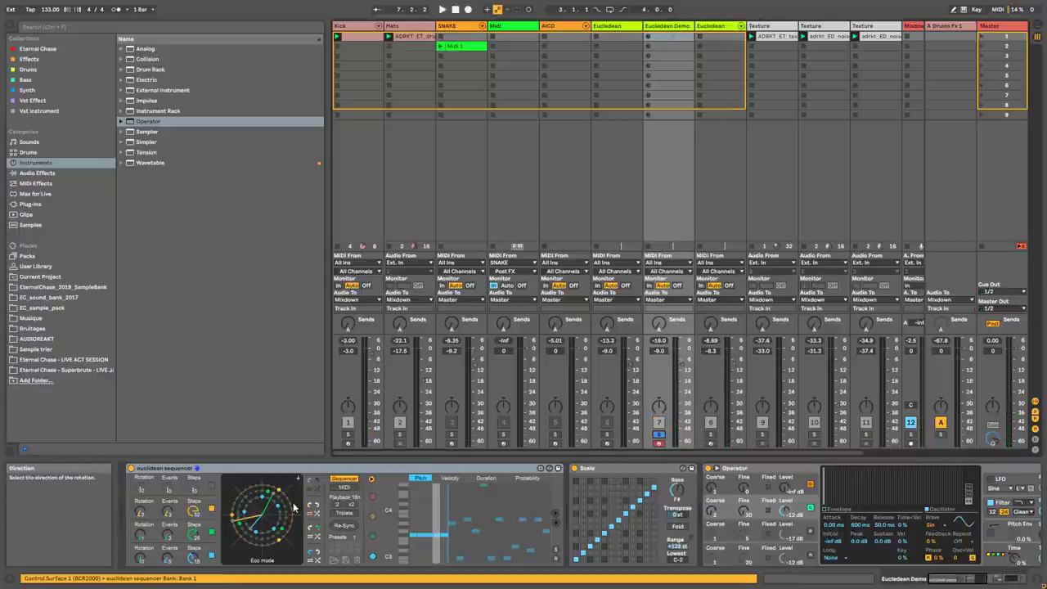
{"action": "left_click", "coordinate": [298, 477]}
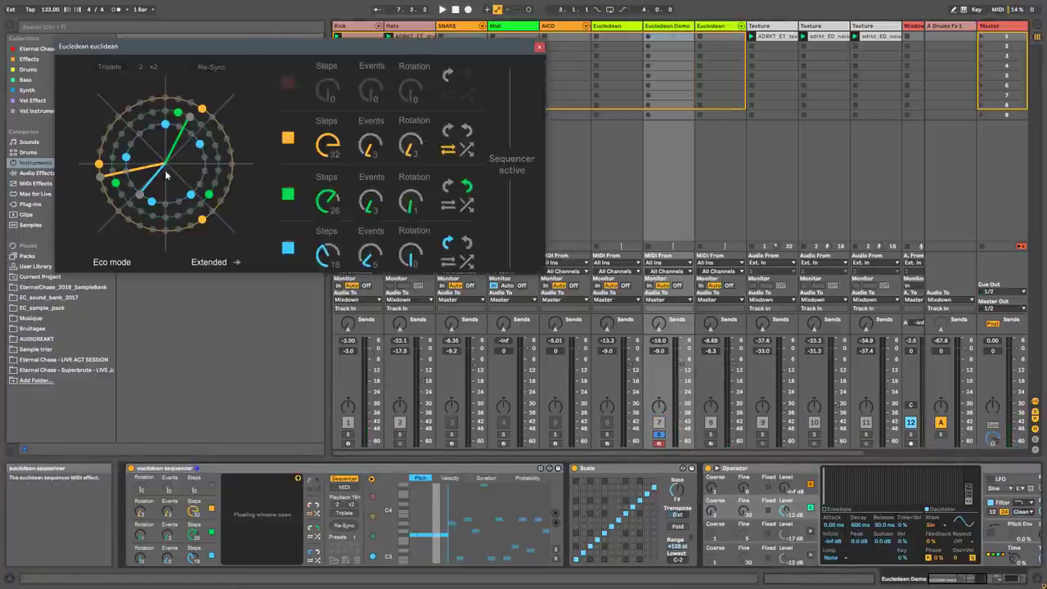
Step: Disable the sequencer's orange and green voices and set the blue voice to 16 steps with 0 events
{"action": "left_click", "coordinate": [211, 510]}
{"action": "left_click", "coordinate": [212, 533]}
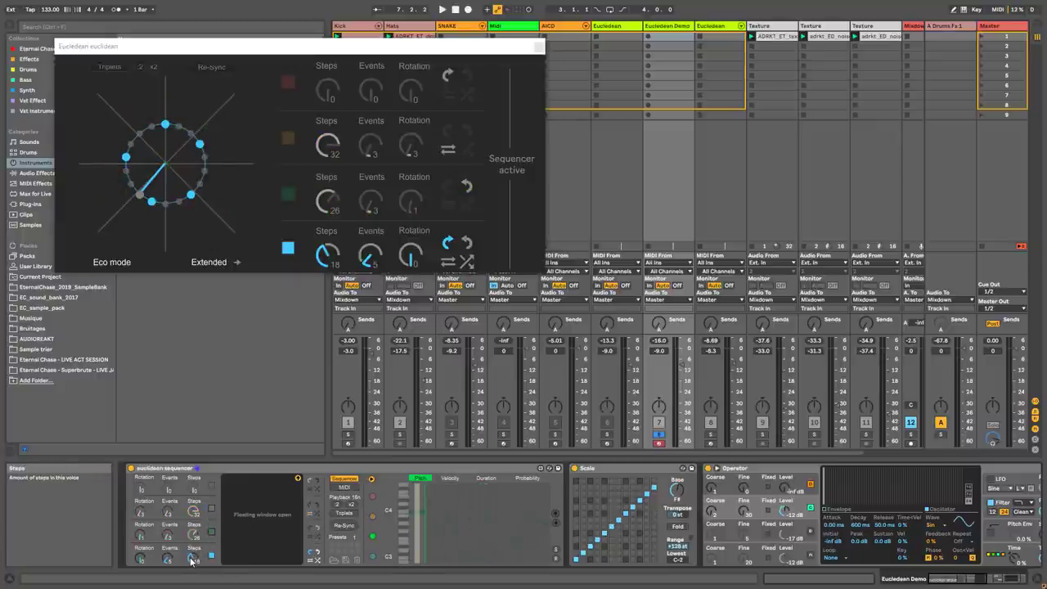
{"action": "double_click", "coordinate": [192, 559]}
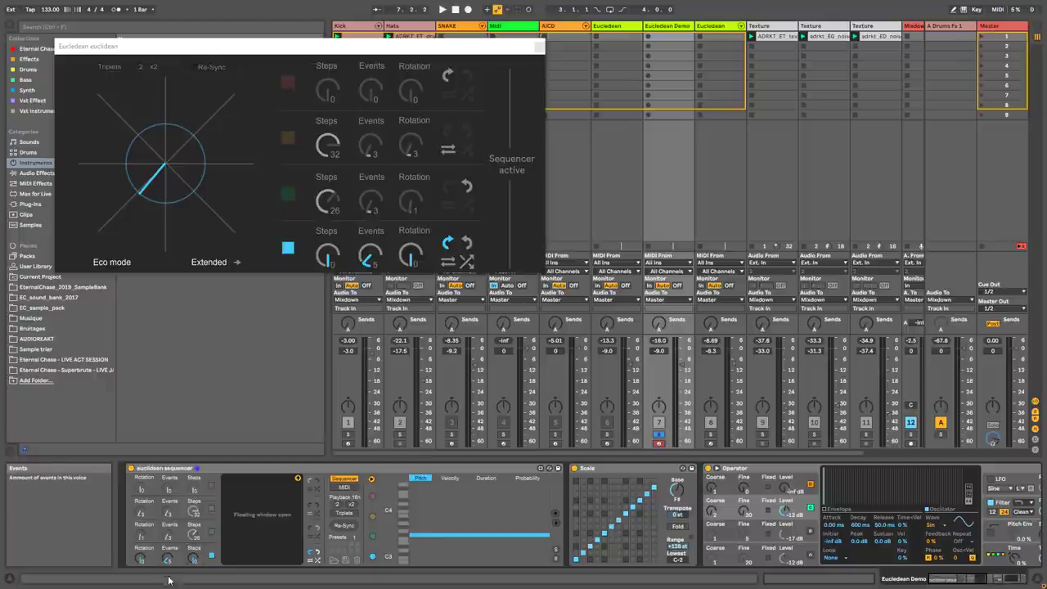
{"action": "double_click", "coordinate": [167, 562]}
{"action": "left_click_drag", "start_coordinate": [327, 256], "coordinate": [327, 225]}
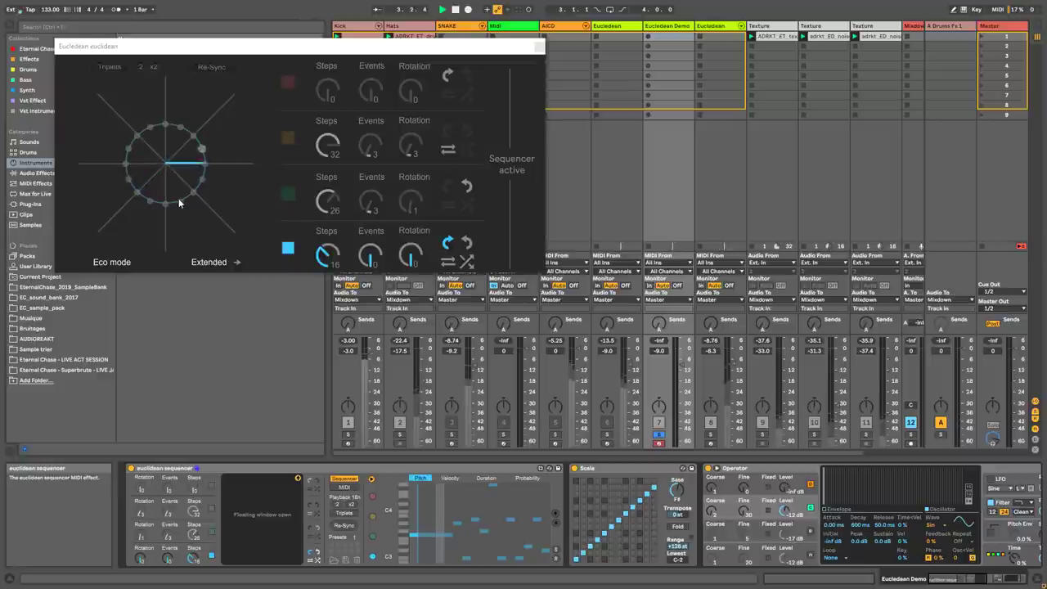
Step: Solo the Kick track alongside the sequencer and set the blue voice's events to 3, 2 and finally 4
{"action": "left_click", "coordinate": [348, 434]}
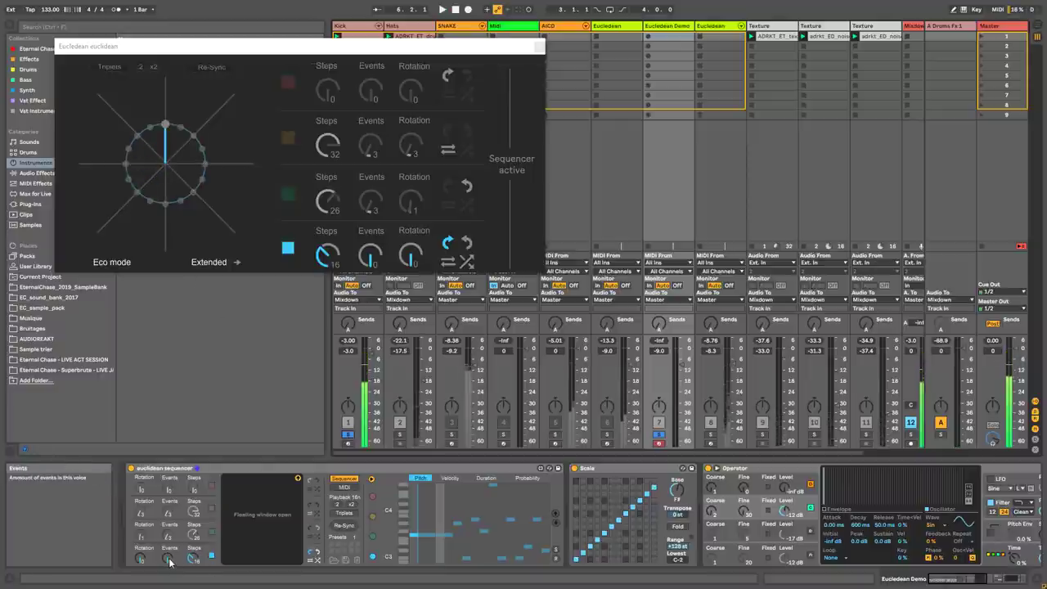
{"action": "left_click_drag", "start_coordinate": [370, 256], "coordinate": [369, 247]}
{"action": "left_click_drag", "start_coordinate": [169, 556], "coordinate": [169, 546]}
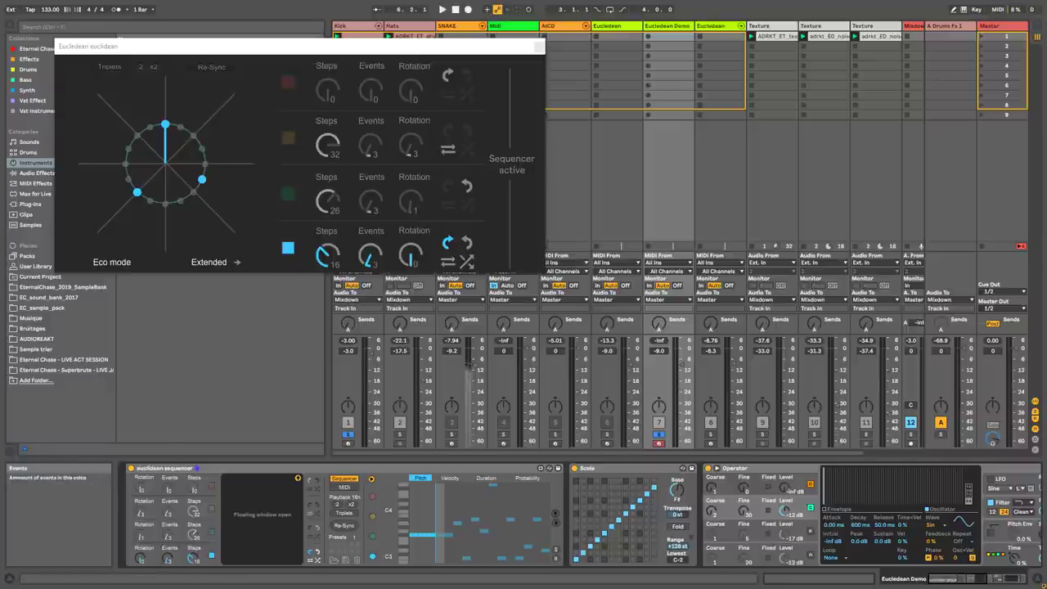
{"action": "left_click_drag", "start_coordinate": [167, 557], "coordinate": [167, 566]}
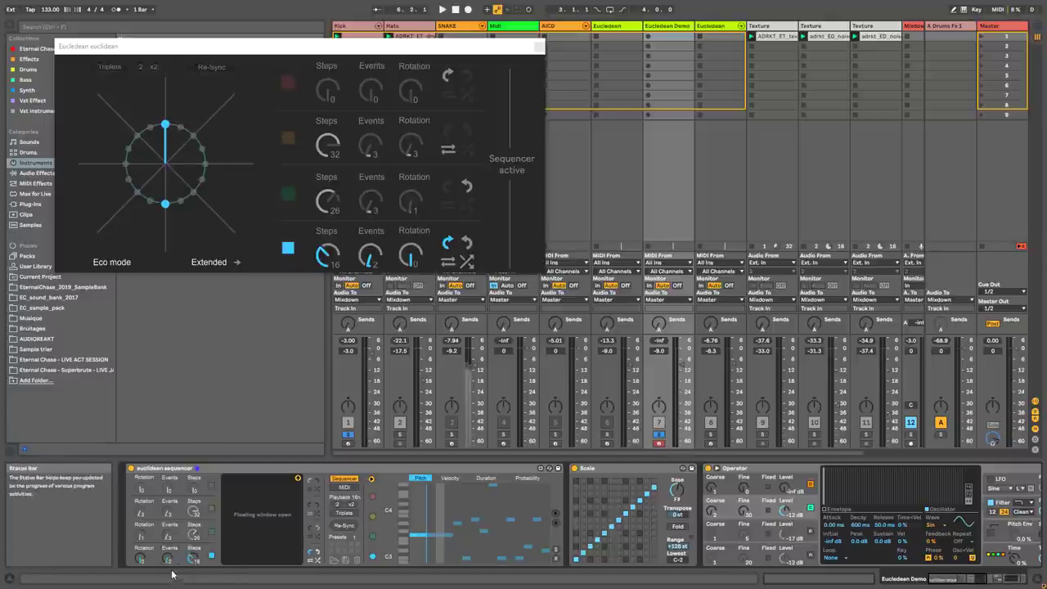
{"action": "left_click_drag", "start_coordinate": [167, 558], "coordinate": [168, 546]}
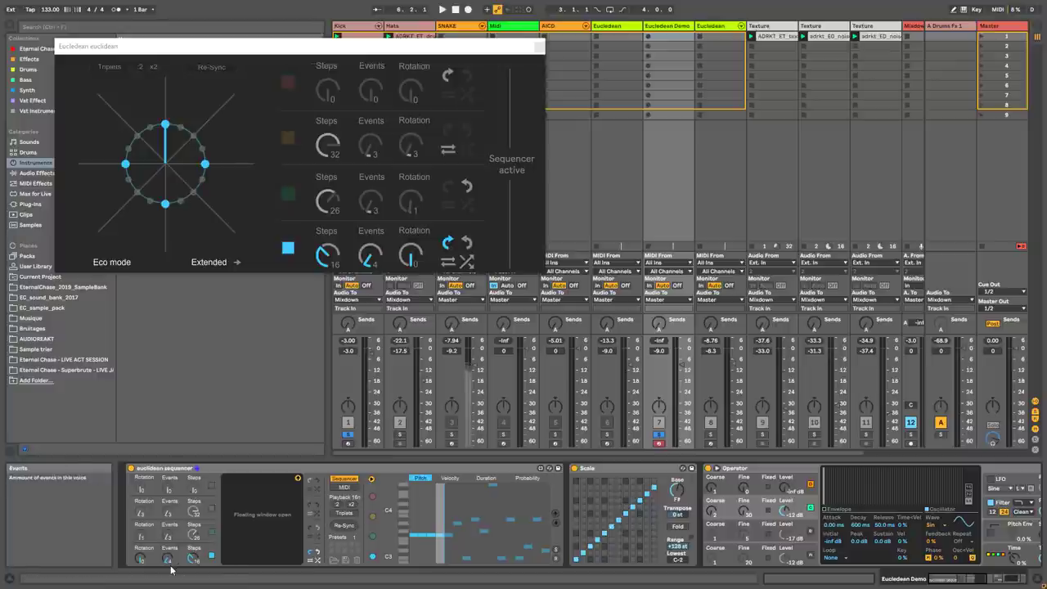
Step: Vary the blue voice's events and steps through 3 events and 15 steps, ending at 16 steps, 5 events and rotation 0
{"action": "left_click_drag", "start_coordinate": [371, 255], "coordinate": [371, 263]}
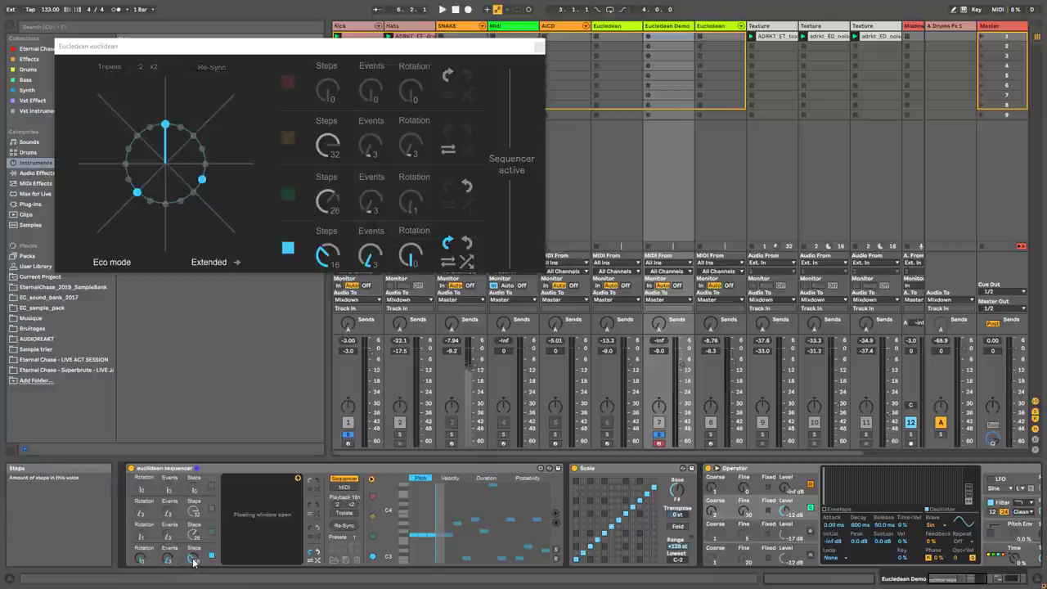
{"action": "left_click_drag", "start_coordinate": [191, 561], "coordinate": [191, 566]}
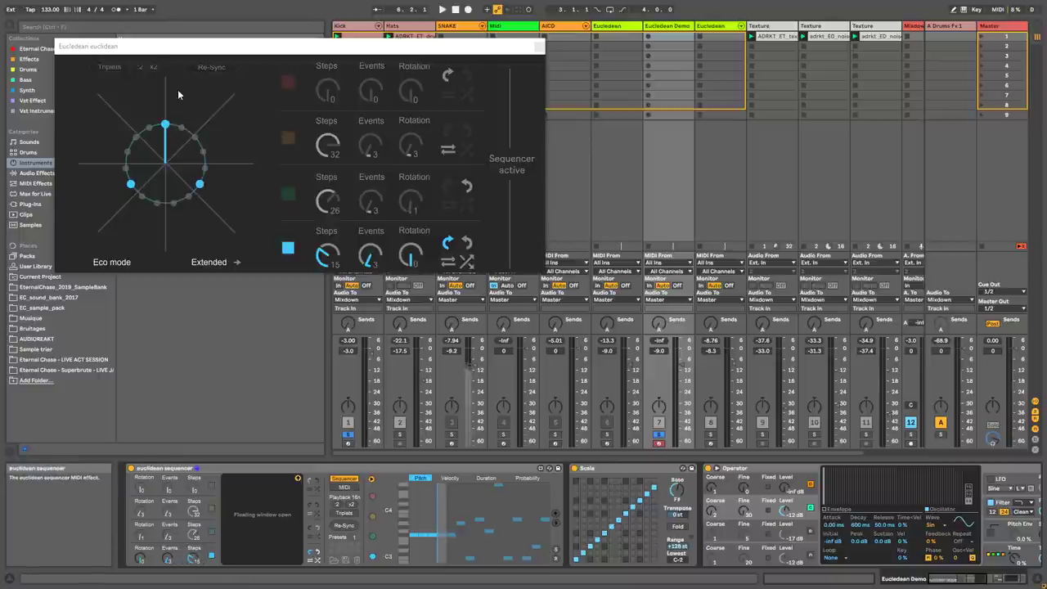
{"action": "left_click_drag", "start_coordinate": [371, 256], "coordinate": [370, 249]}
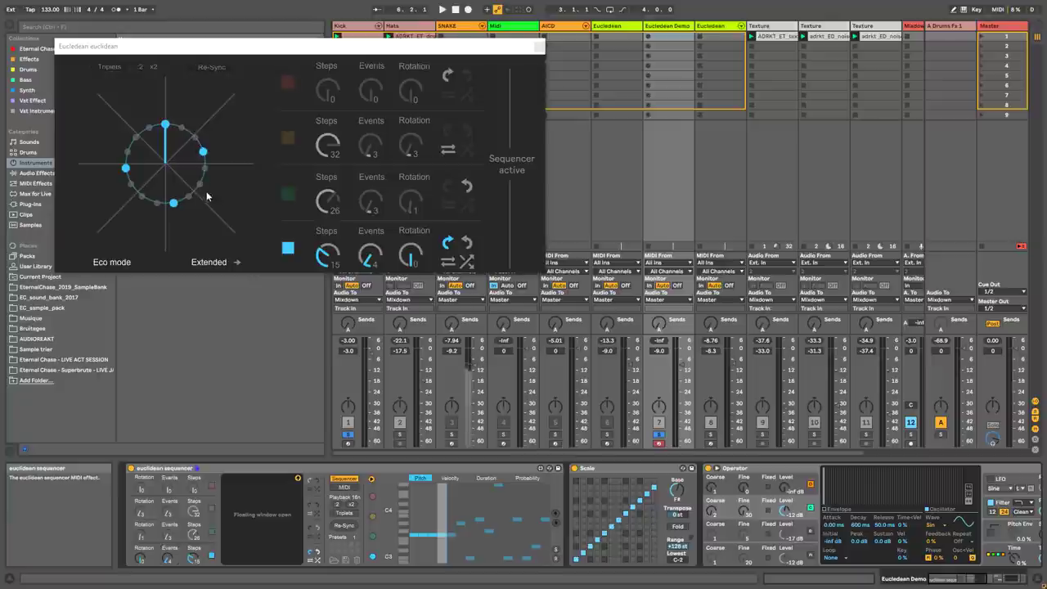
{"action": "left_click_drag", "start_coordinate": [193, 560], "coordinate": [168, 556]}
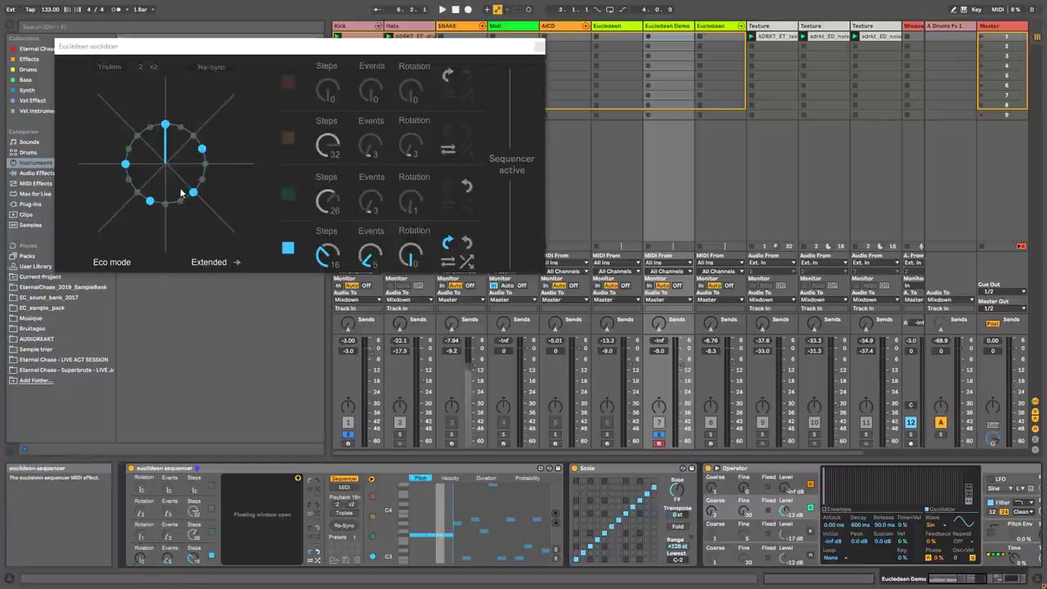
{"action": "mouse_move", "coordinate": [140, 558]}
{"action": "left_mouse_down"}
{"action": "mouse_move", "coordinate": [140, 526]}
{"action": "mouse_move", "coordinate": [140, 559]}
{"action": "left_mouse_up"}
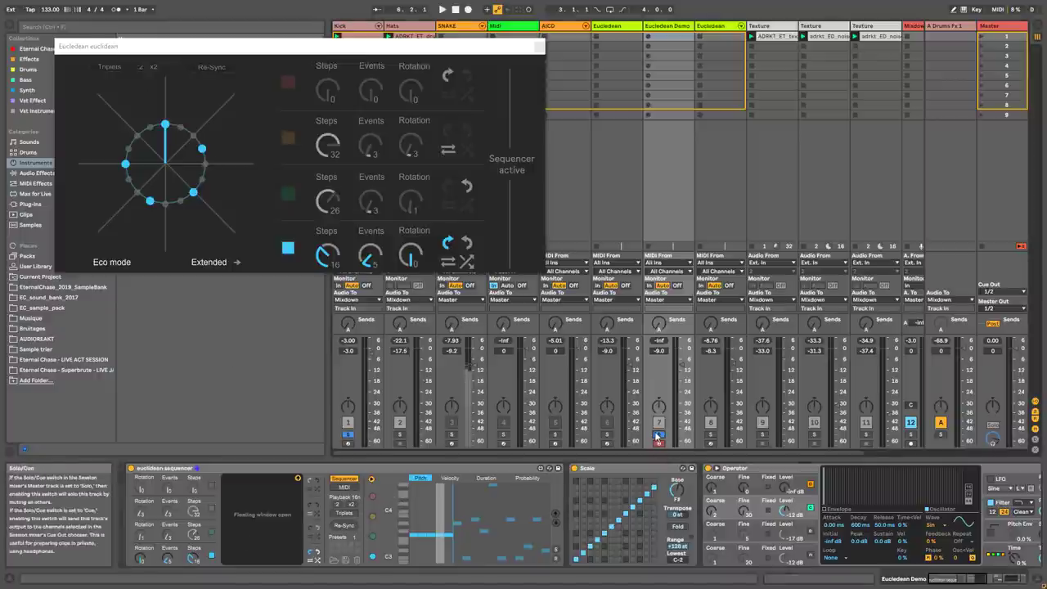
Step: Play the sequence and redraw the first few steps of the blue voice's pitch lane at different notes
{"action": "key", "text": "space"}
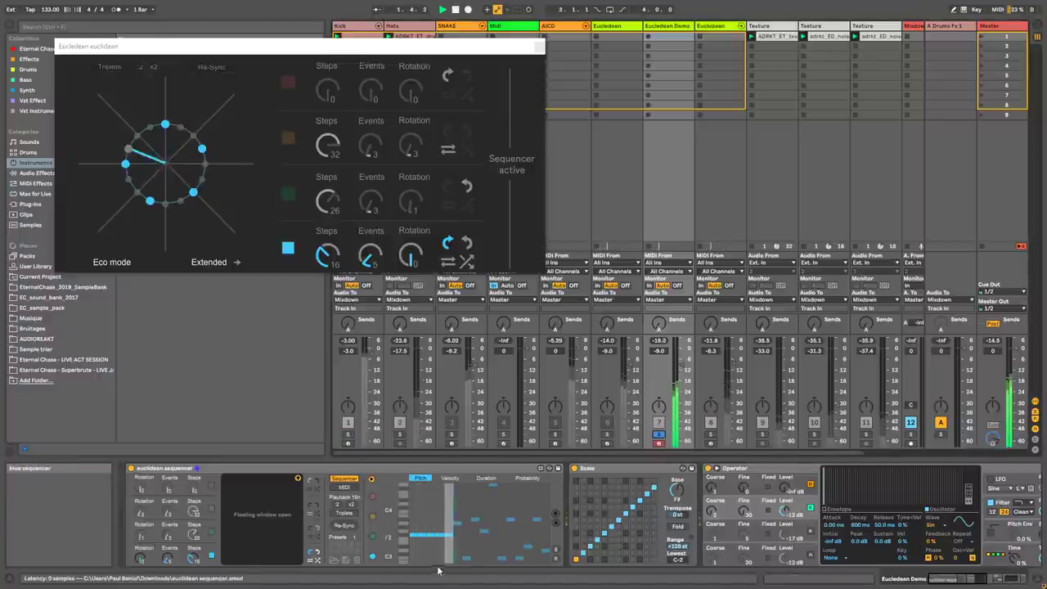
{"action": "mouse_move", "coordinate": [430, 529]}
{"action": "left_mouse_down"}
{"action": "mouse_move", "coordinate": [425, 517]}
{"action": "mouse_move", "coordinate": [442, 530]}
{"action": "mouse_move", "coordinate": [439, 507]}
{"action": "left_mouse_up"}
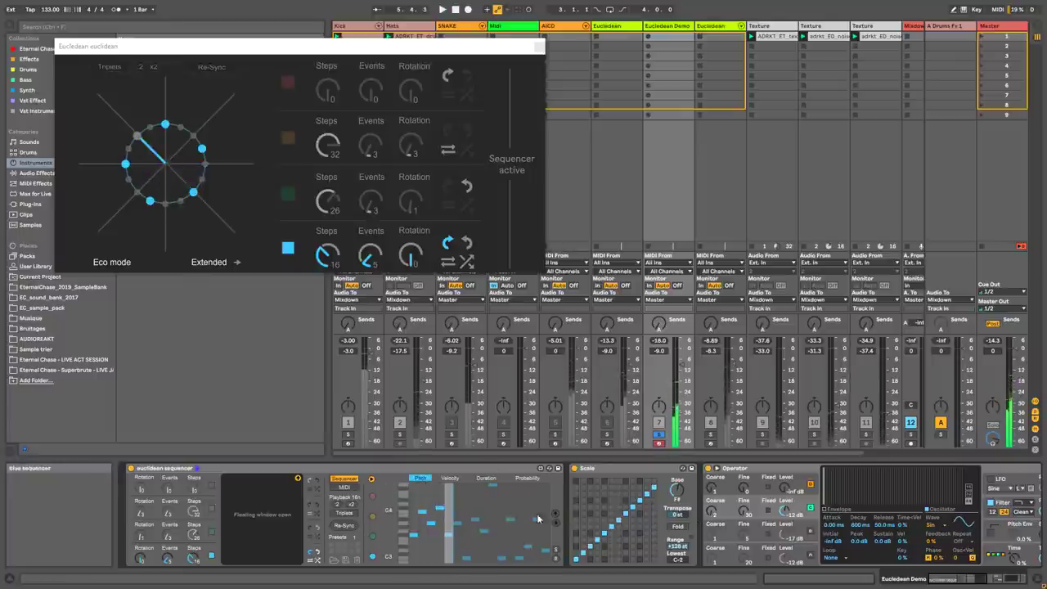
{"action": "left_click", "coordinate": [596, 477]}
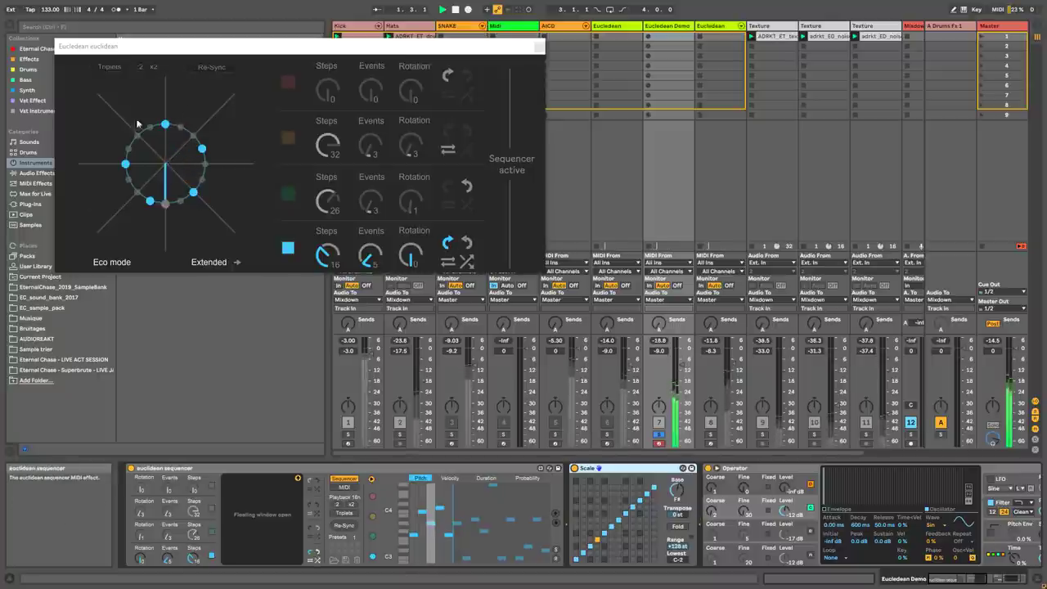
Step: Audition the blue voice in the backward, back-and-forth and random playback directions
{"action": "left_click", "coordinate": [448, 244]}
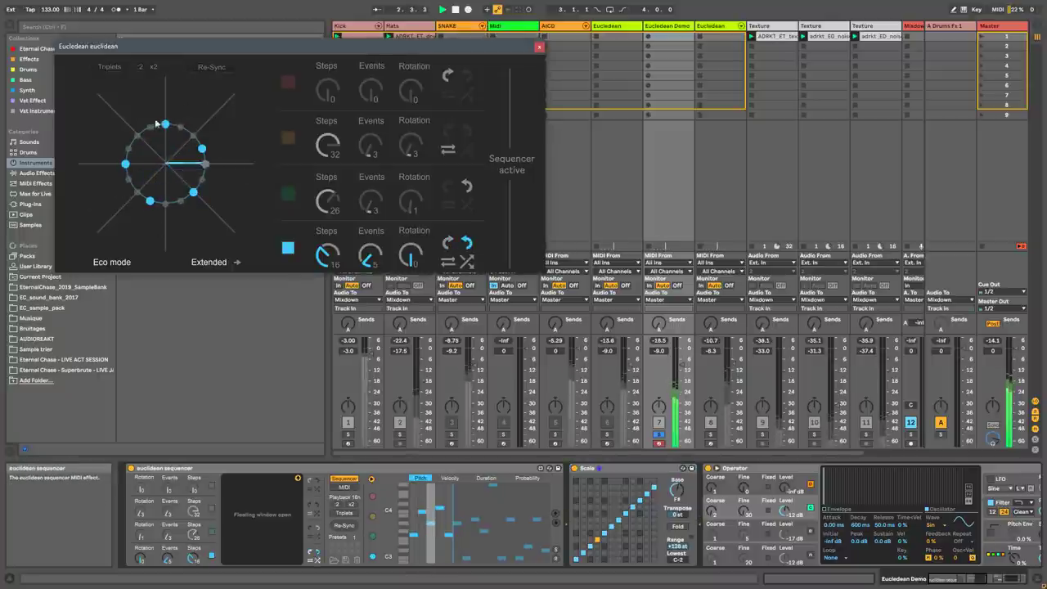
{"action": "left_click", "coordinate": [449, 261]}
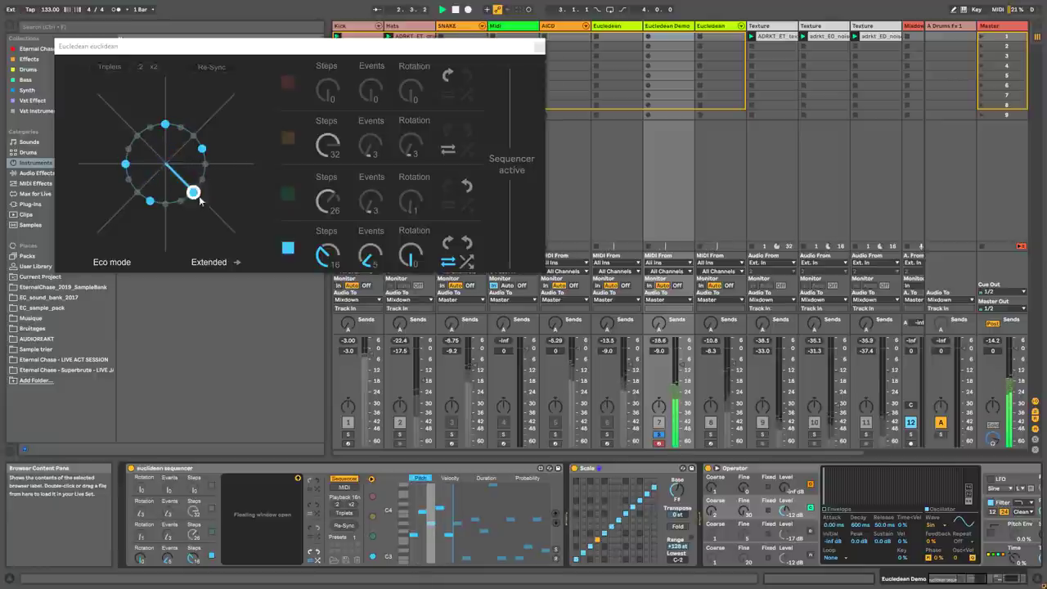
{"action": "left_click", "coordinate": [468, 264]}
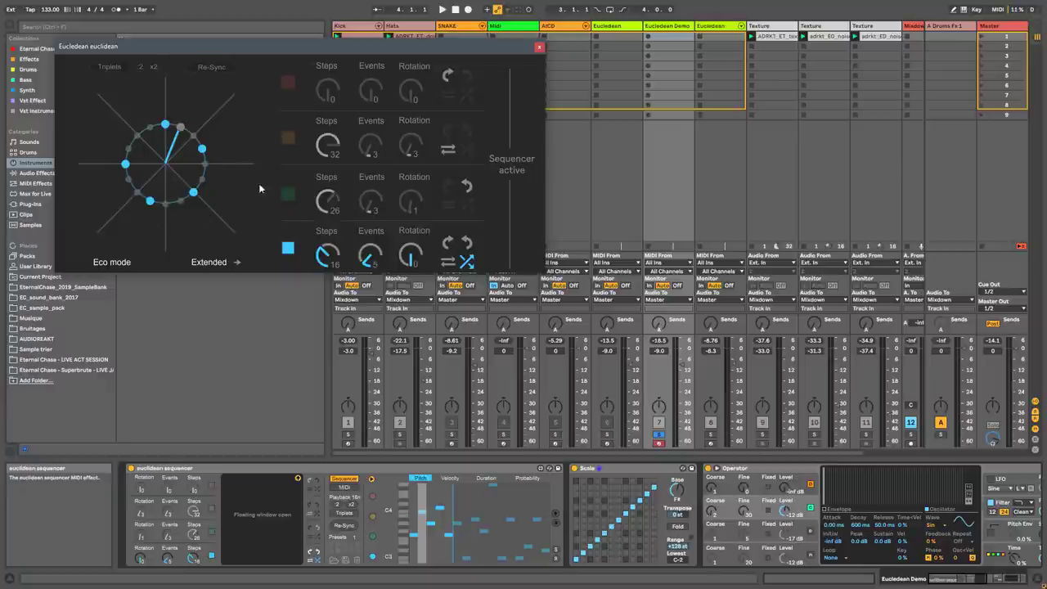
{"action": "key", "text": "space"}
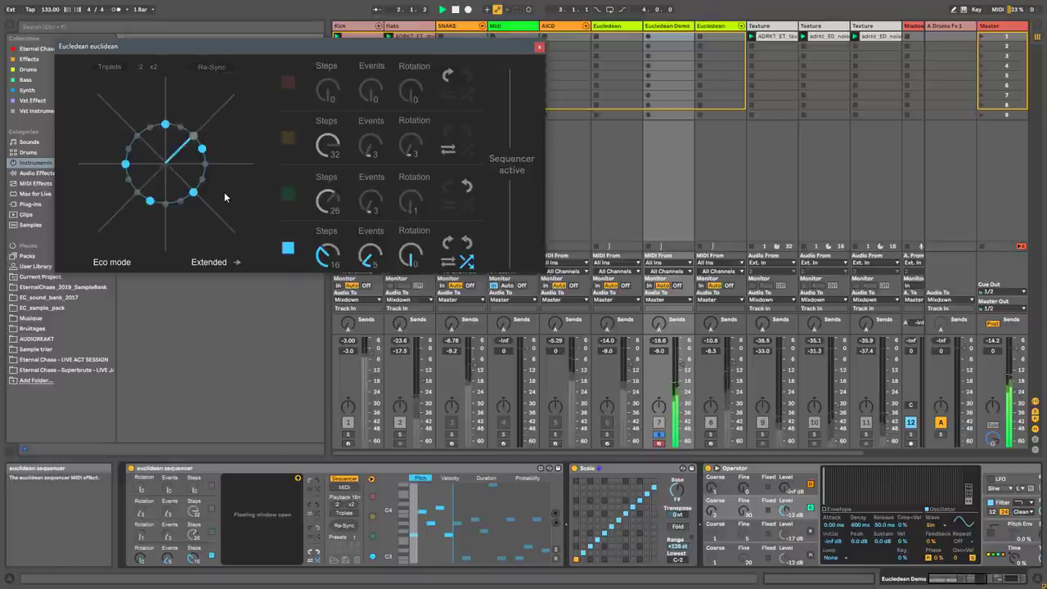
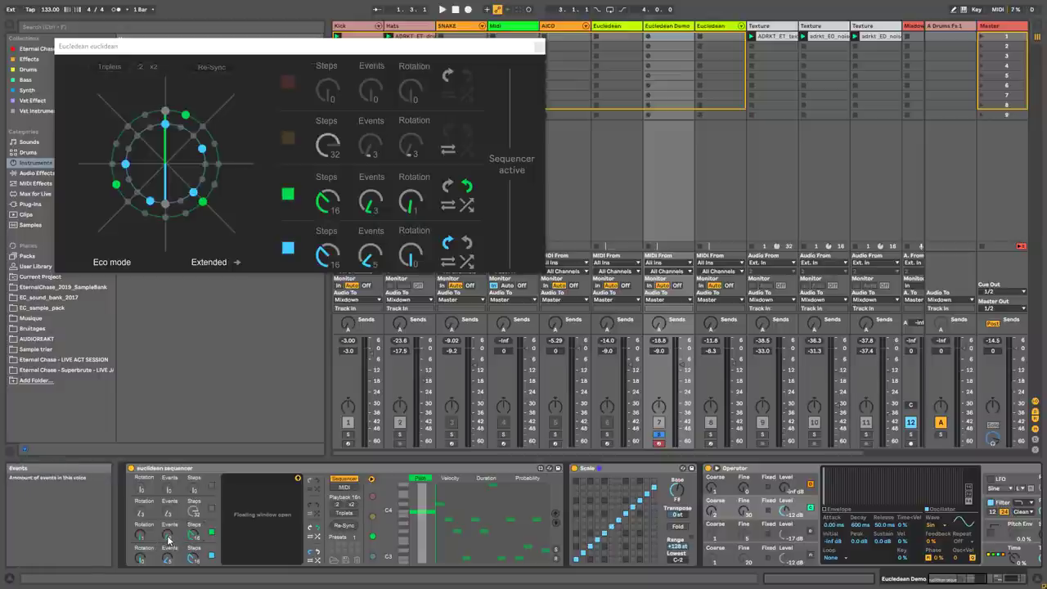
Step: Set the green voice to 4 events with rotation 2 and play it together with the blue voice
{"action": "mouse_move", "coordinate": [168, 537]}
{"action": "left_mouse_down"}
{"action": "mouse_move", "coordinate": [168, 557]}
{"action": "mouse_move", "coordinate": [169, 543]}
{"action": "left_mouse_up"}
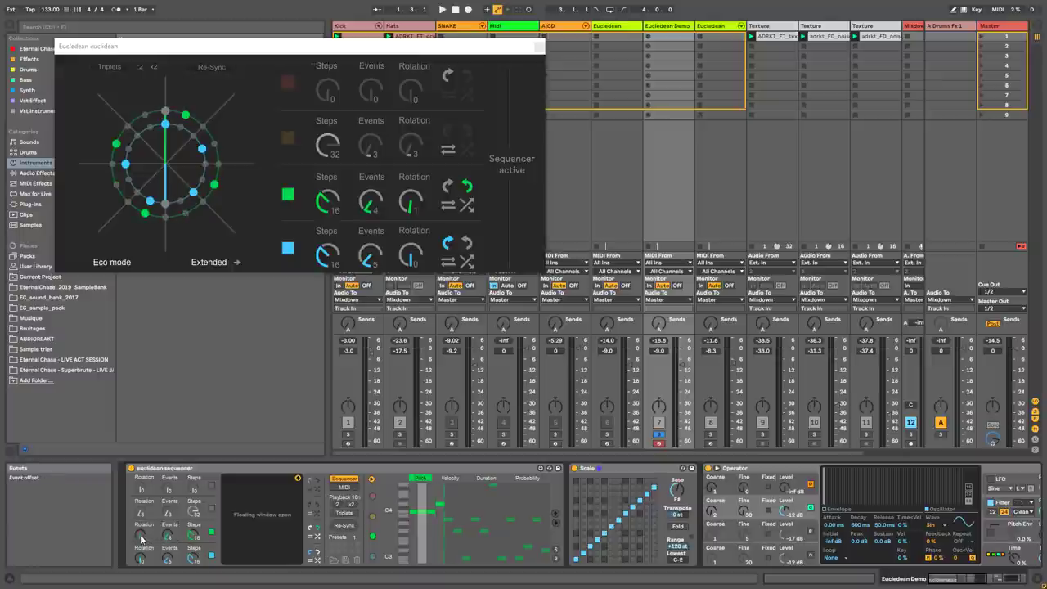
{"action": "left_click_drag", "start_coordinate": [141, 538], "coordinate": [141, 531]}
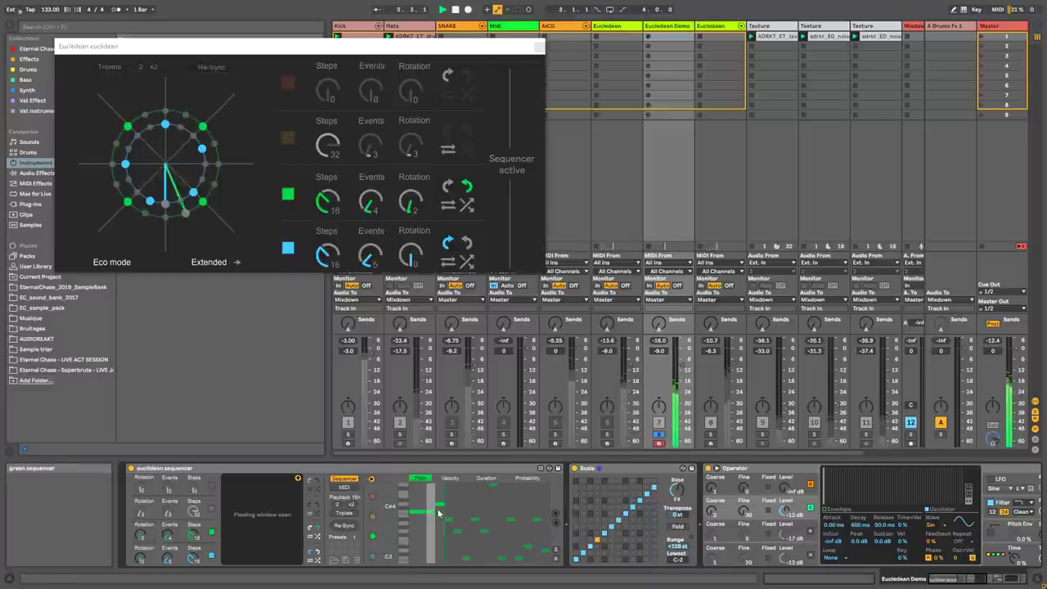
{"action": "left_click", "coordinate": [315, 530]}
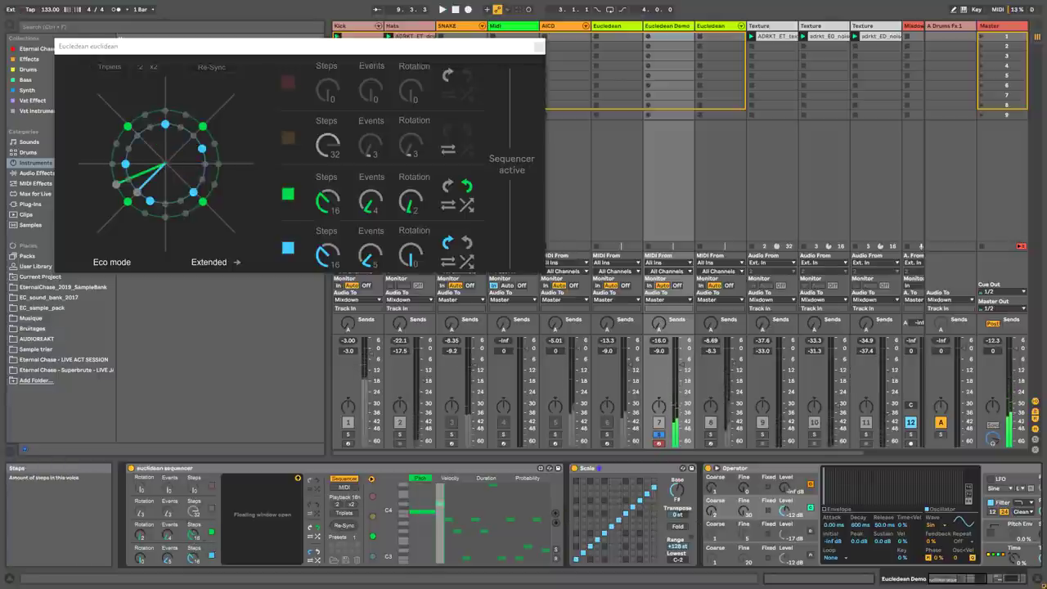
Step: Set the green voice to 15 steps and 2 events, reduce the blue voice to 1 event, and restart playback
{"action": "left_click_drag", "start_coordinate": [328, 202], "coordinate": [327, 207]}
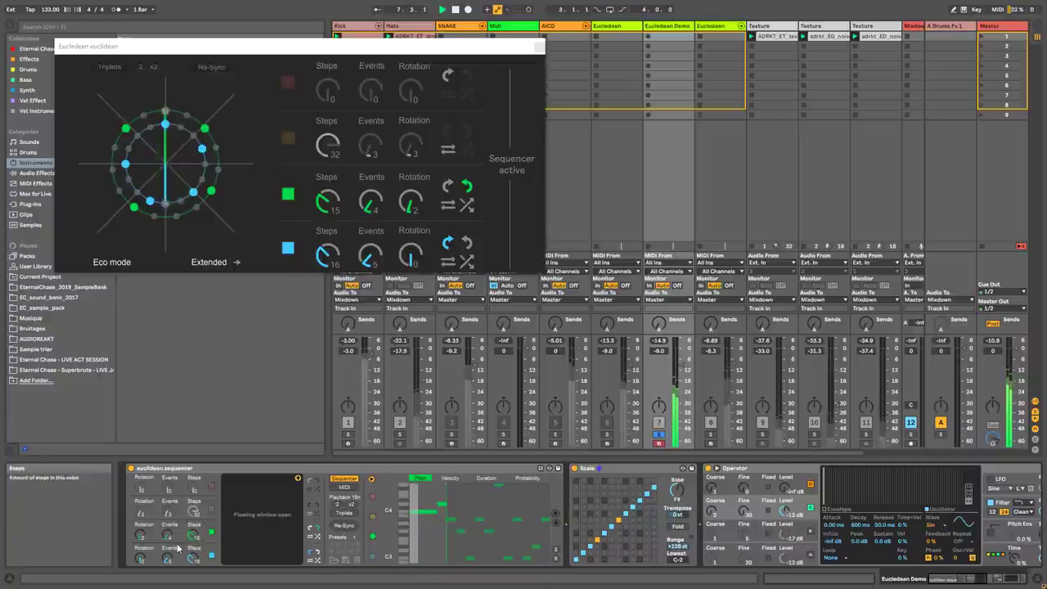
{"action": "left_click_drag", "start_coordinate": [370, 201], "coordinate": [370, 211]}
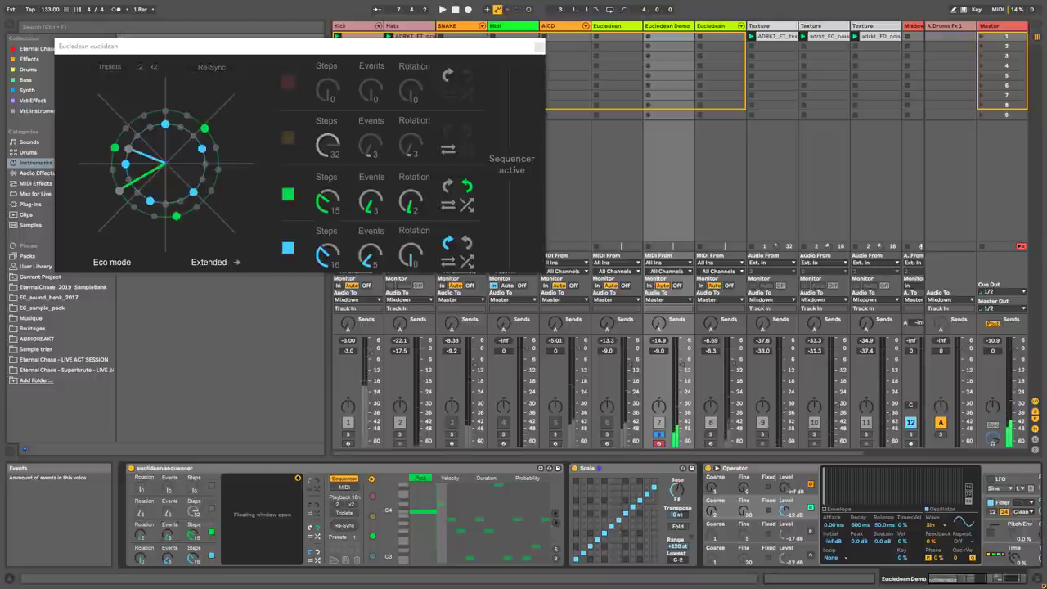
{"action": "left_click_drag", "start_coordinate": [170, 534], "coordinate": [170, 585]}
{"action": "key", "text": "space"}
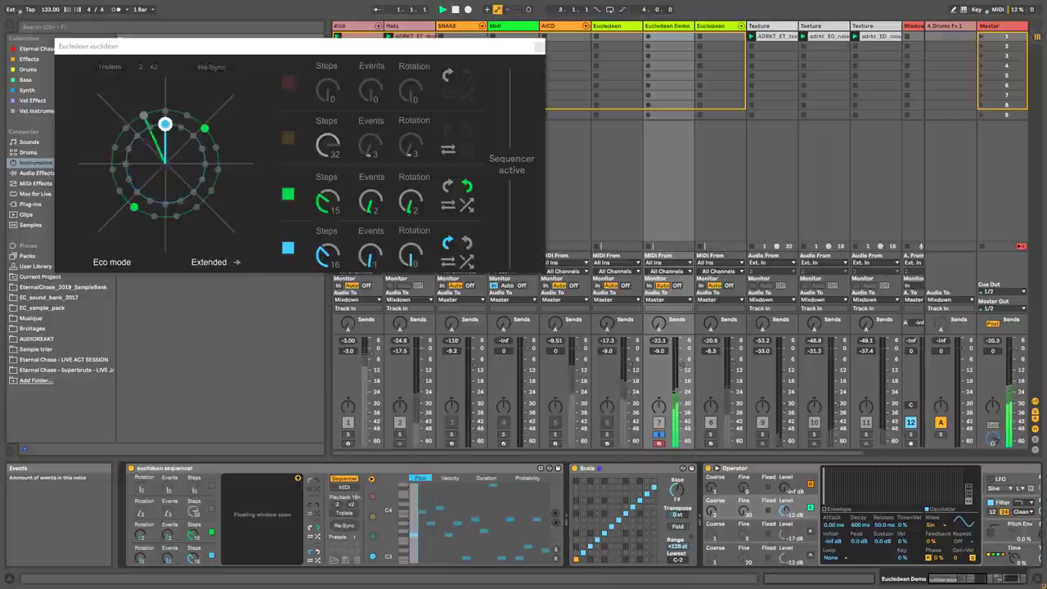
Step: Enable the orange voice with 19 steps, 2 events, rotation 4 and forward direction, comparing the track soloed and in the full set
{"action": "left_click", "coordinate": [212, 509]}
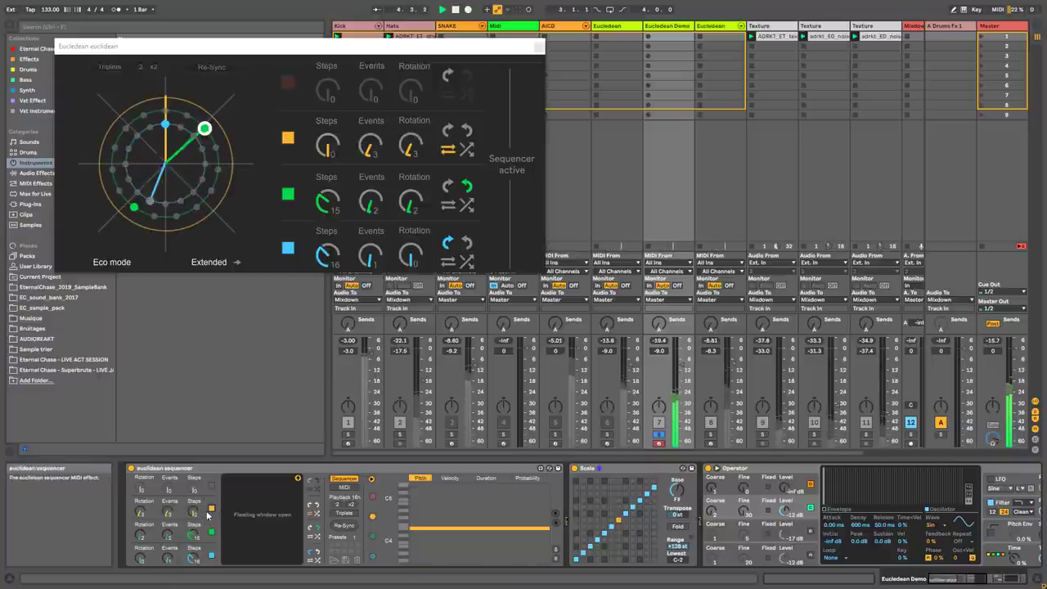
{"action": "left_click_drag", "start_coordinate": [194, 512], "coordinate": [169, 519]}
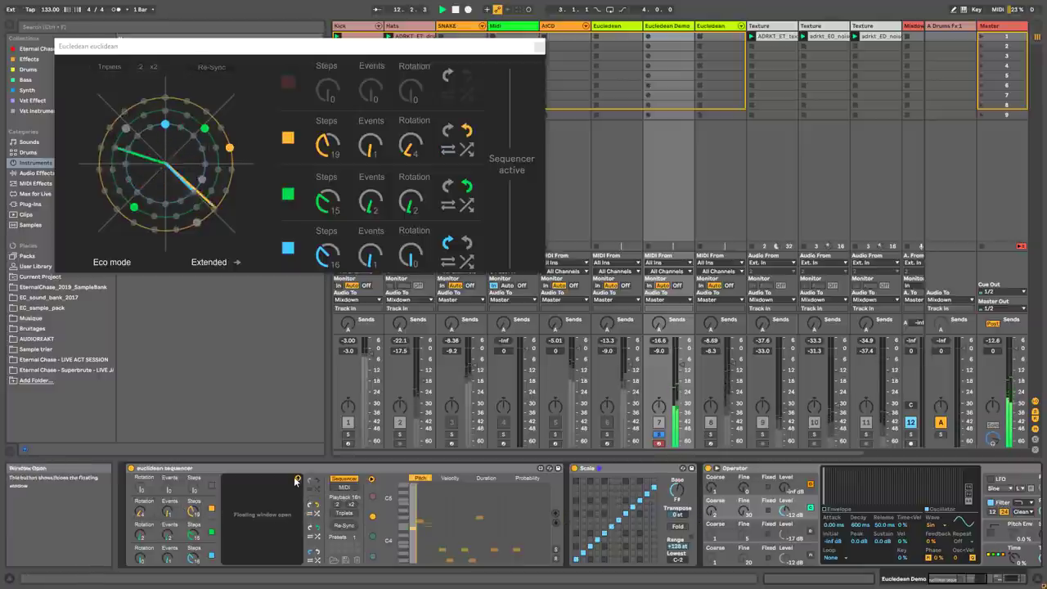
{"action": "left_click", "coordinate": [312, 506]}
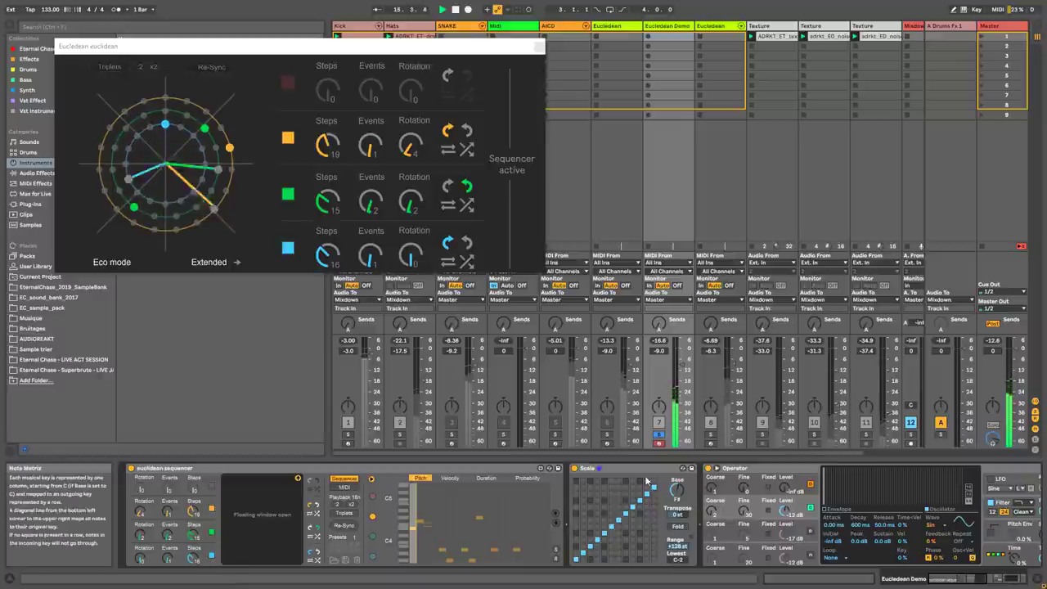
{"action": "left_click", "coordinate": [659, 434]}
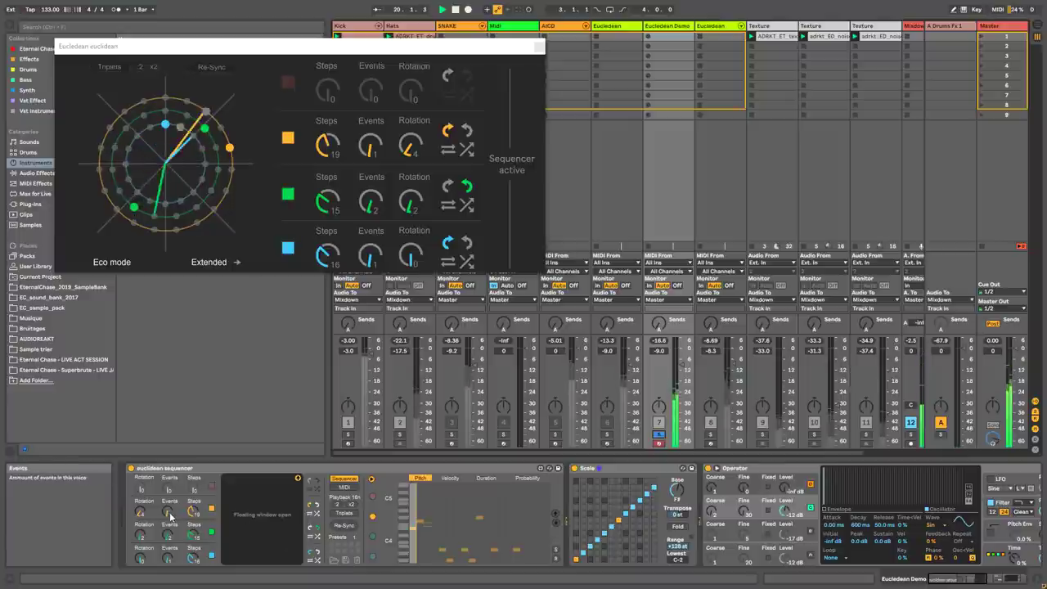
{"action": "left_click", "coordinate": [659, 434]}
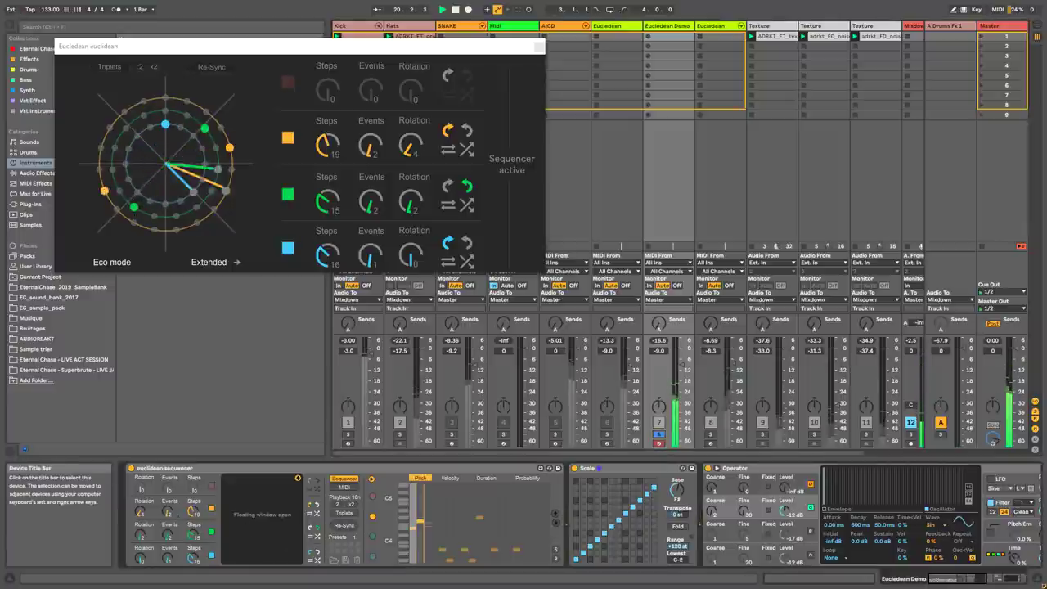
Step: Enable the red voice with 11 steps and 3 events, and redraw the first three steps of its pitch lane
{"action": "left_click", "coordinate": [211, 488]}
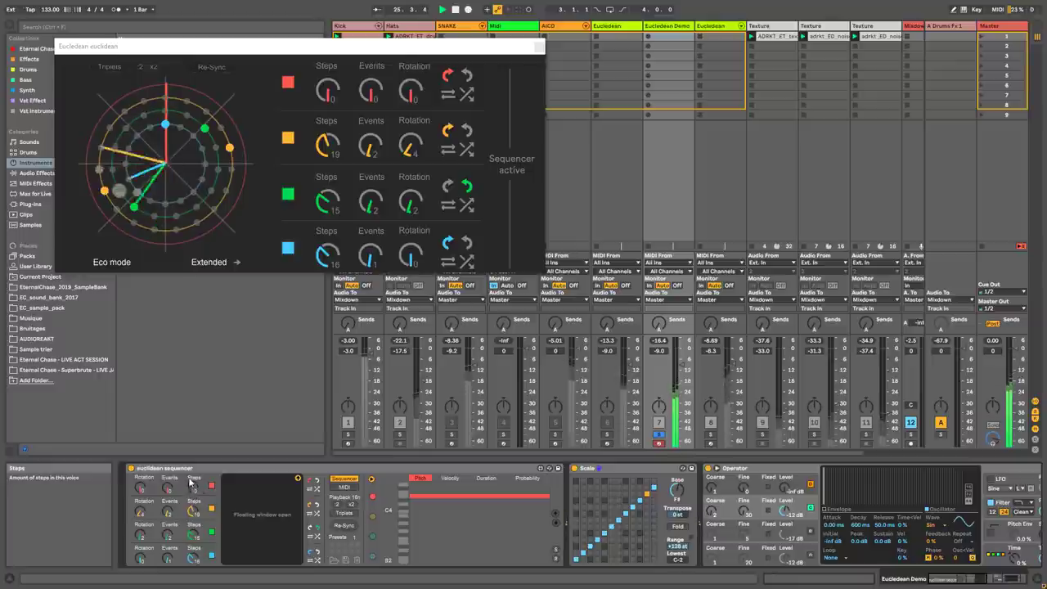
{"action": "left_click_drag", "start_coordinate": [194, 493], "coordinate": [171, 478]}
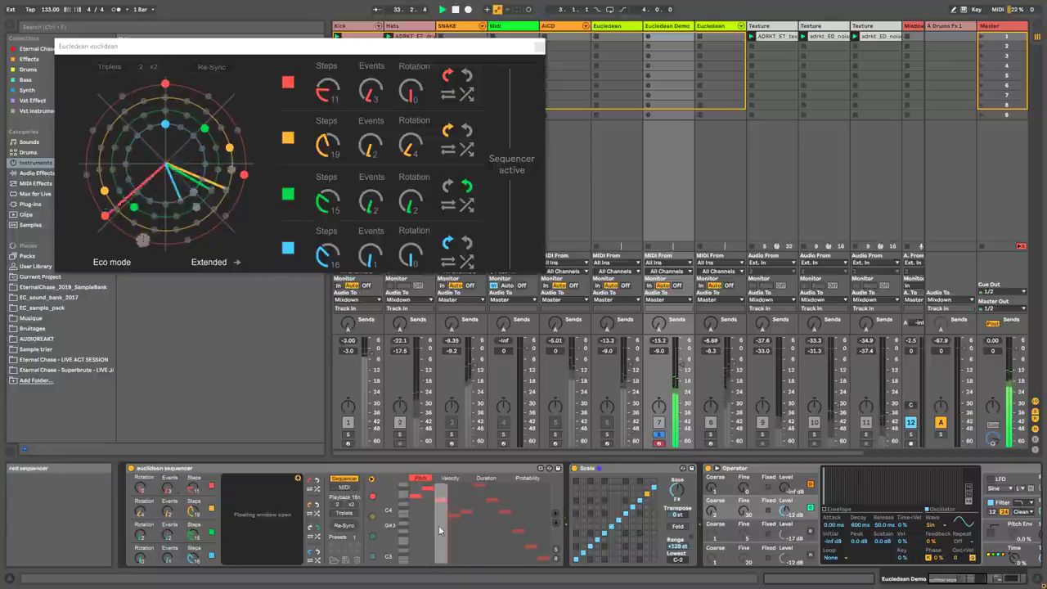
{"action": "left_click", "coordinate": [414, 556]}
{"action": "left_click", "coordinate": [428, 547]}
{"action": "left_click", "coordinate": [441, 555]}
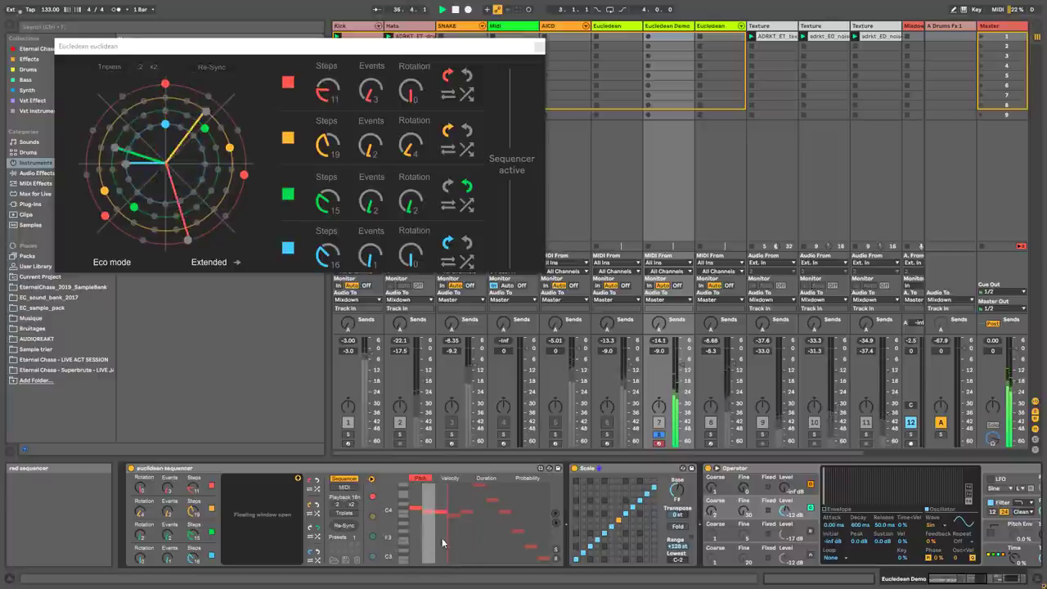
Step: Lower the red voice's first three pitches to the octave above C1 and unsolo the Eucledean Demo track
{"action": "left_click_drag", "start_coordinate": [407, 554], "coordinate": [404, 490]}
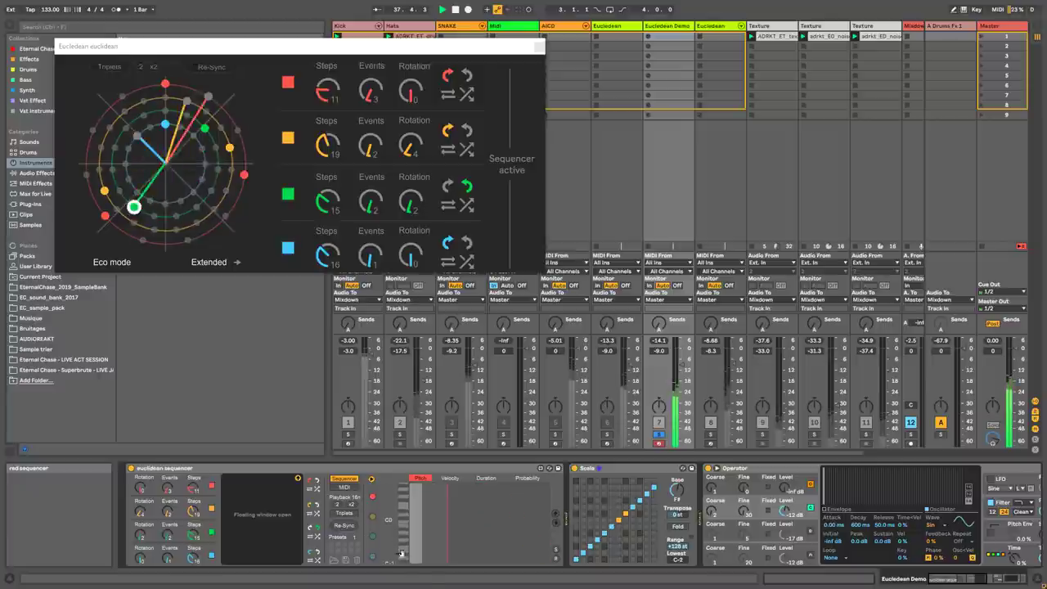
{"action": "scroll", "coordinate": [429, 521], "scroll_direction": "up", "scroll_amount": 2}
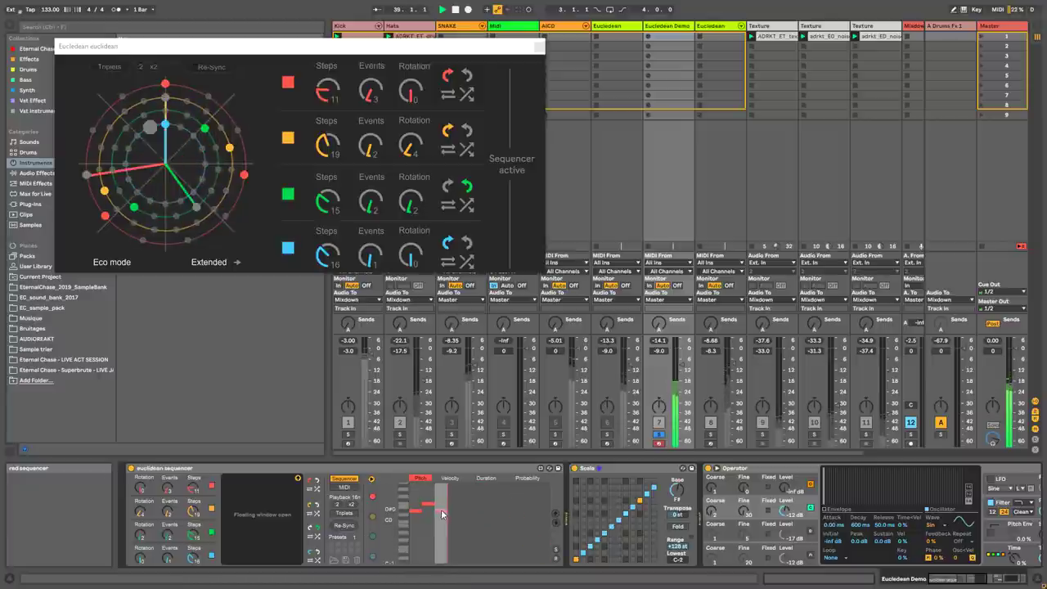
{"action": "scroll", "coordinate": [439, 512], "scroll_direction": "up", "scroll_amount": 4}
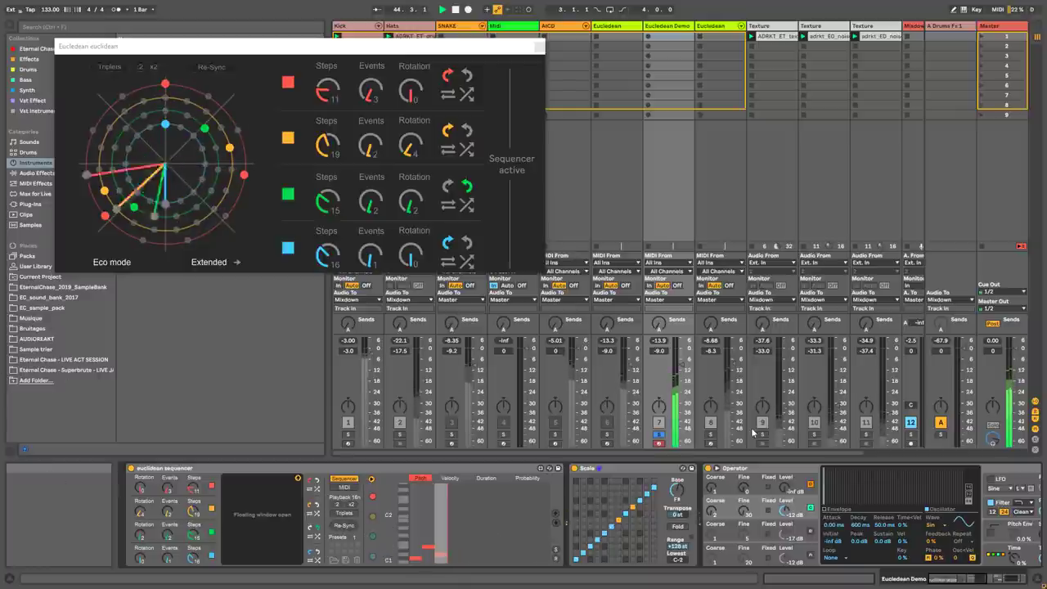
{"action": "left_click", "coordinate": [659, 437]}
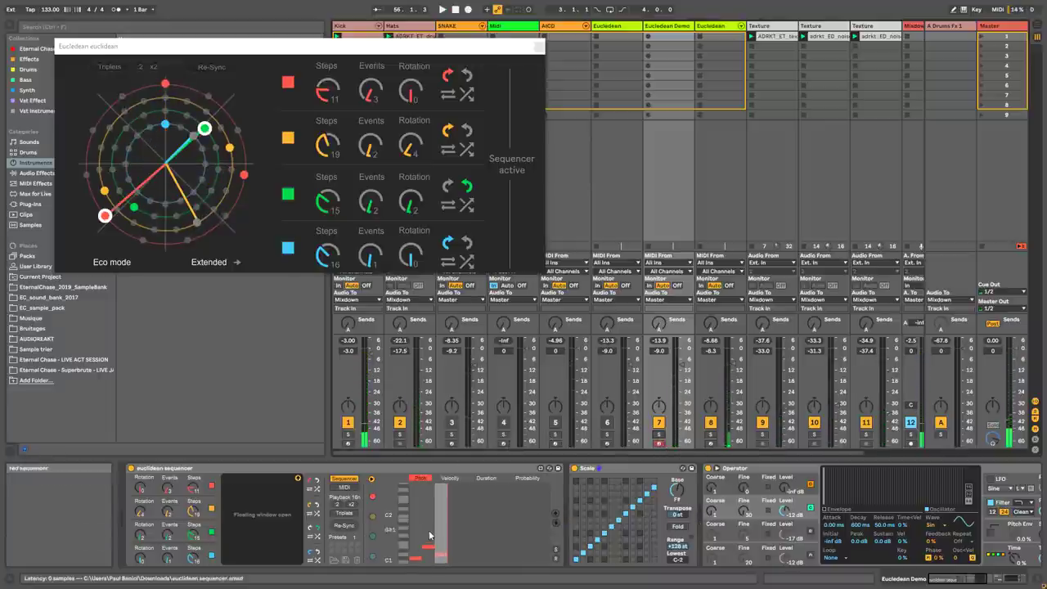
Step: Set the red and green voices to 0 steps and the orange voice to 4, and disable all three voices
{"action": "left_click_drag", "start_coordinate": [194, 490], "coordinate": [194, 572]}
{"action": "left_click", "coordinate": [211, 509]}
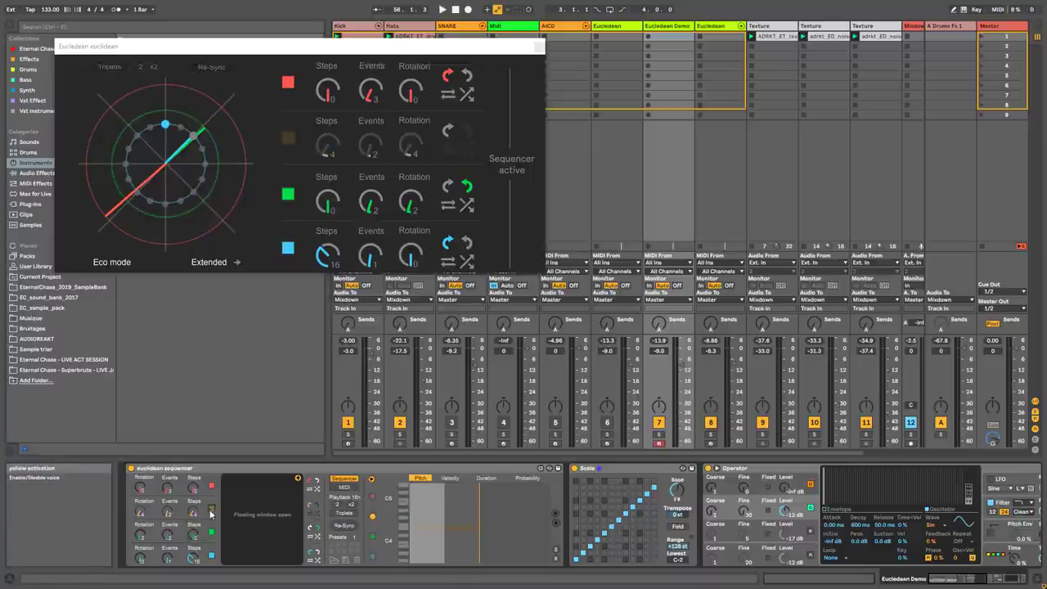
{"action": "left_click", "coordinate": [211, 486]}
{"action": "left_click", "coordinate": [211, 532]}
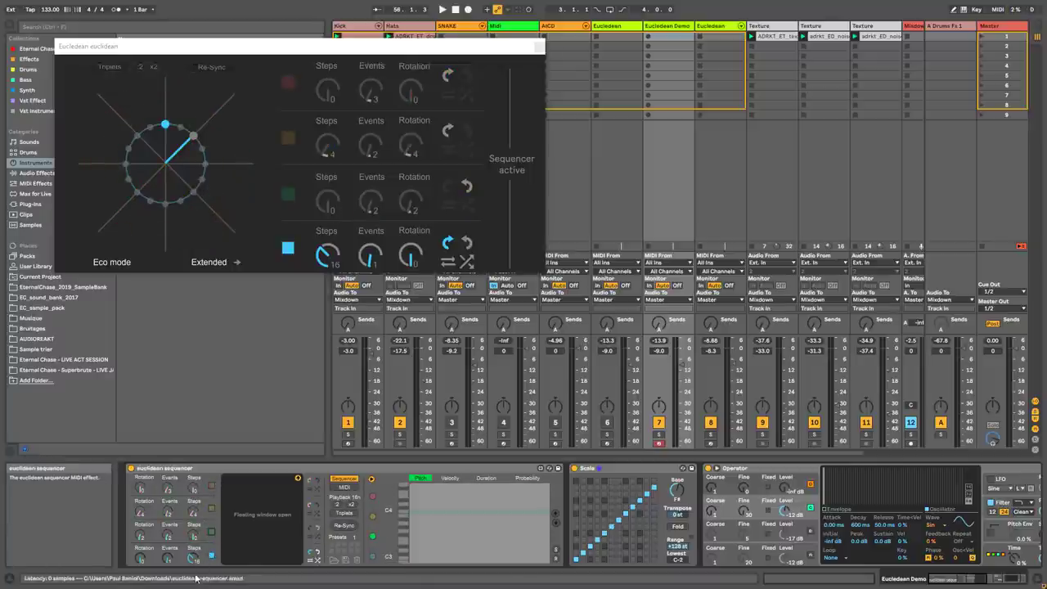
Step: Re-enable the green voice and set its steps to 12
{"action": "left_click", "coordinate": [211, 533]}
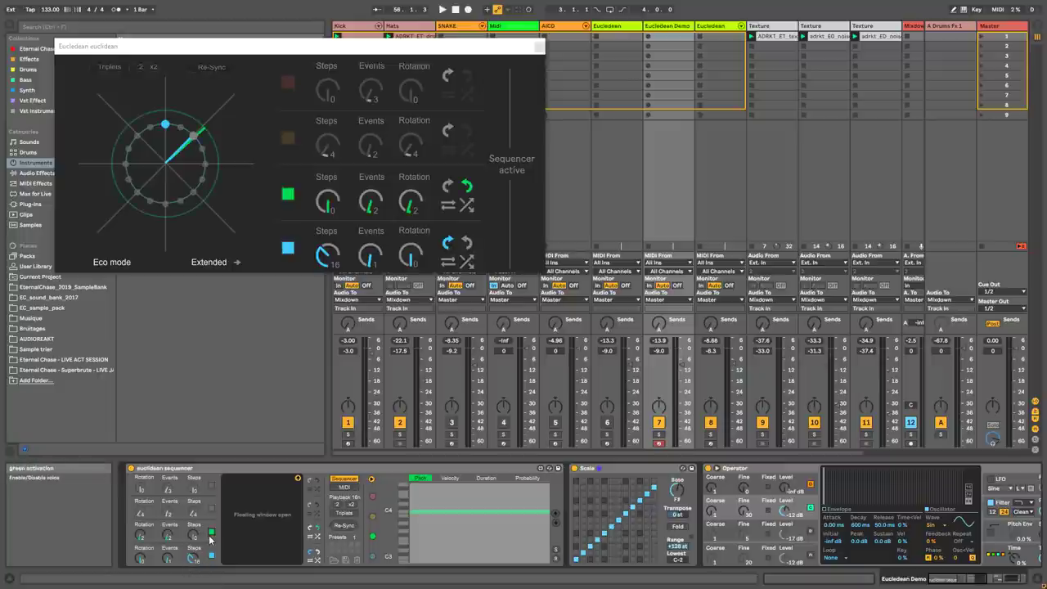
{"action": "left_click_drag", "start_coordinate": [196, 538], "coordinate": [195, 499]}
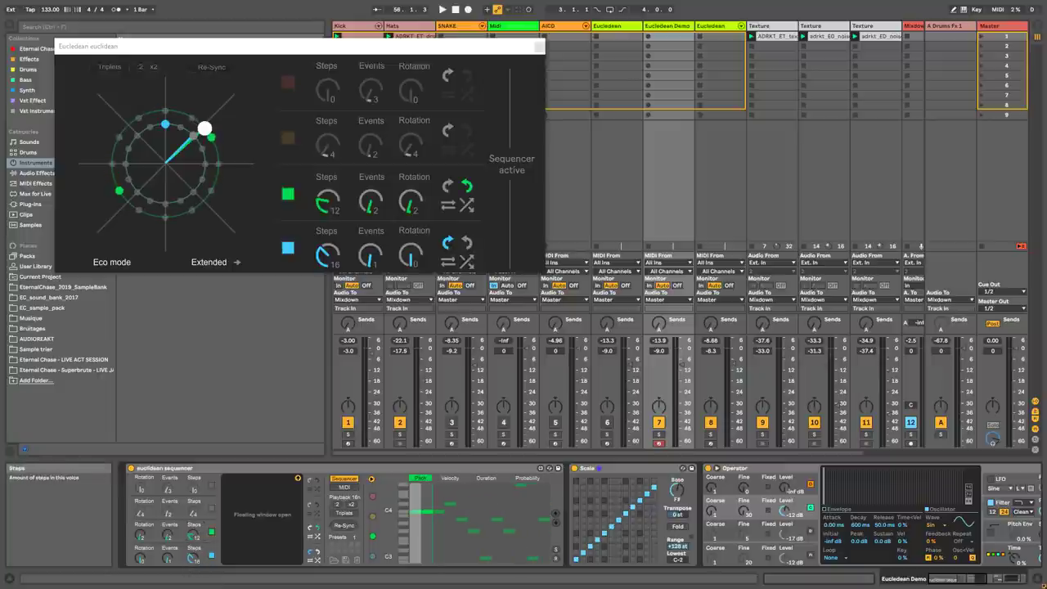
Step: Play the set, enable the orange voice with 8 steps and 1 event, and close the floating sequencer window
{"action": "key", "text": "space"}
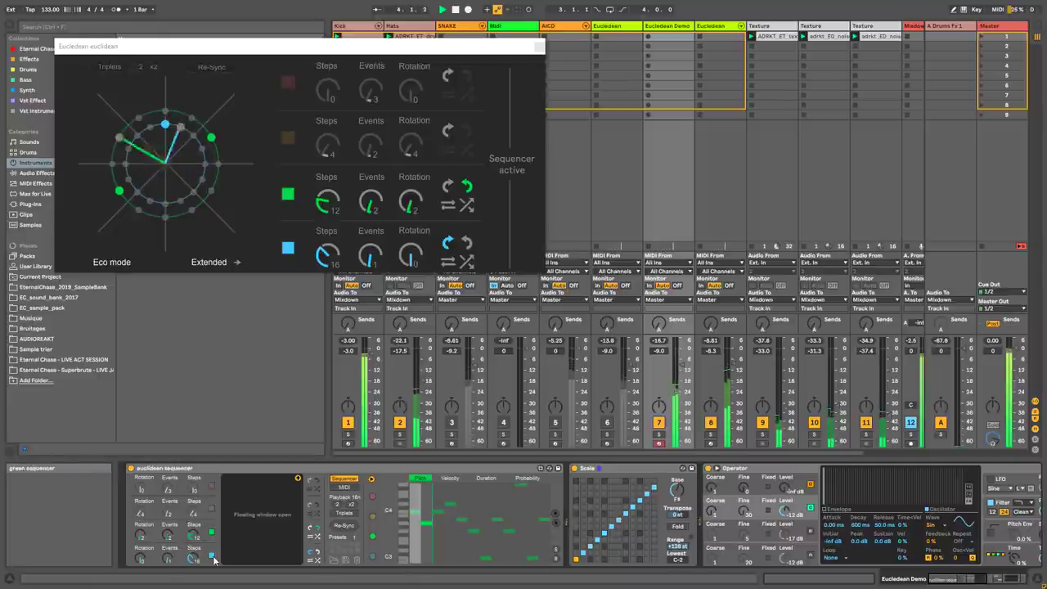
{"action": "left_click", "coordinate": [372, 558]}
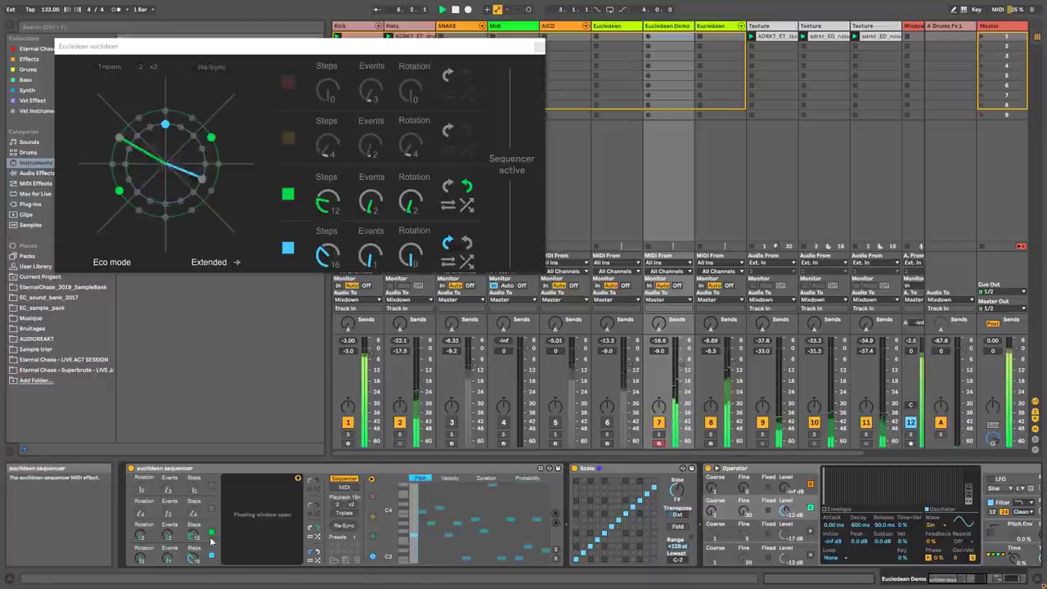
{"action": "left_click", "coordinate": [211, 510]}
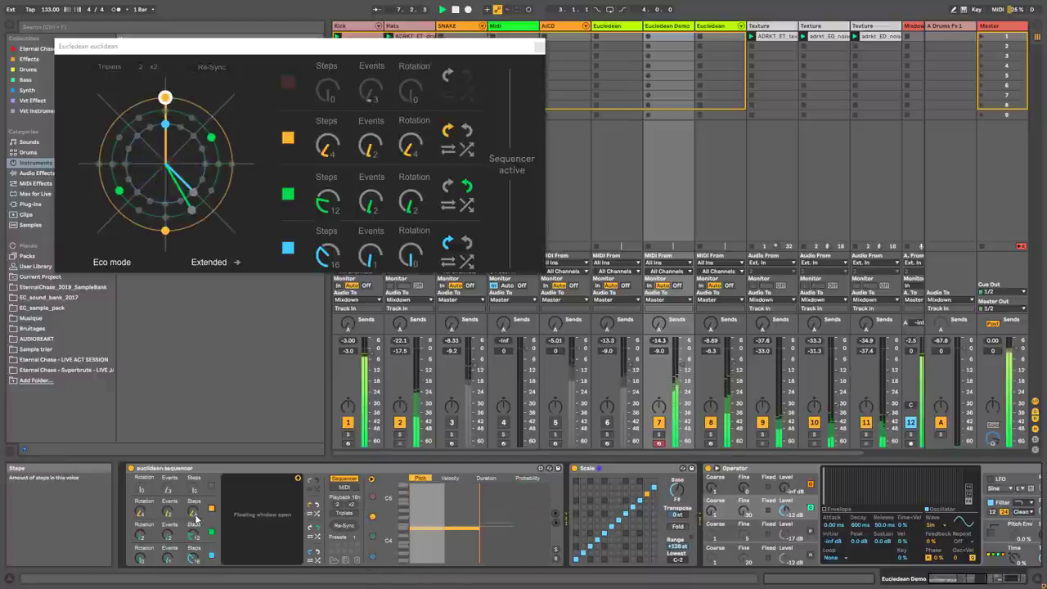
{"action": "left_click_drag", "start_coordinate": [191, 517], "coordinate": [191, 499]}
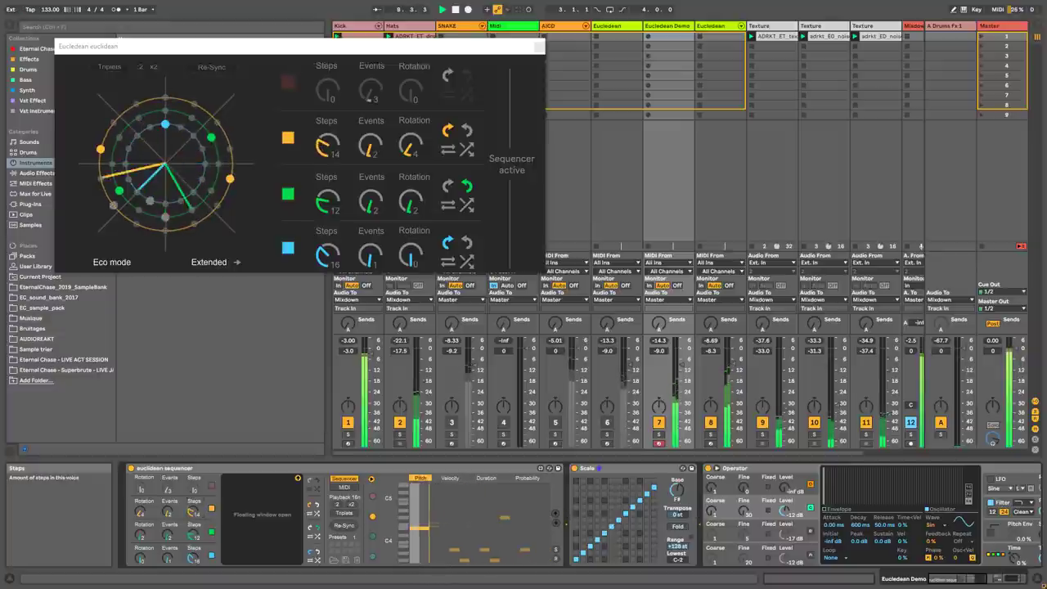
{"action": "left_click_drag", "start_coordinate": [193, 512], "coordinate": [167, 520]}
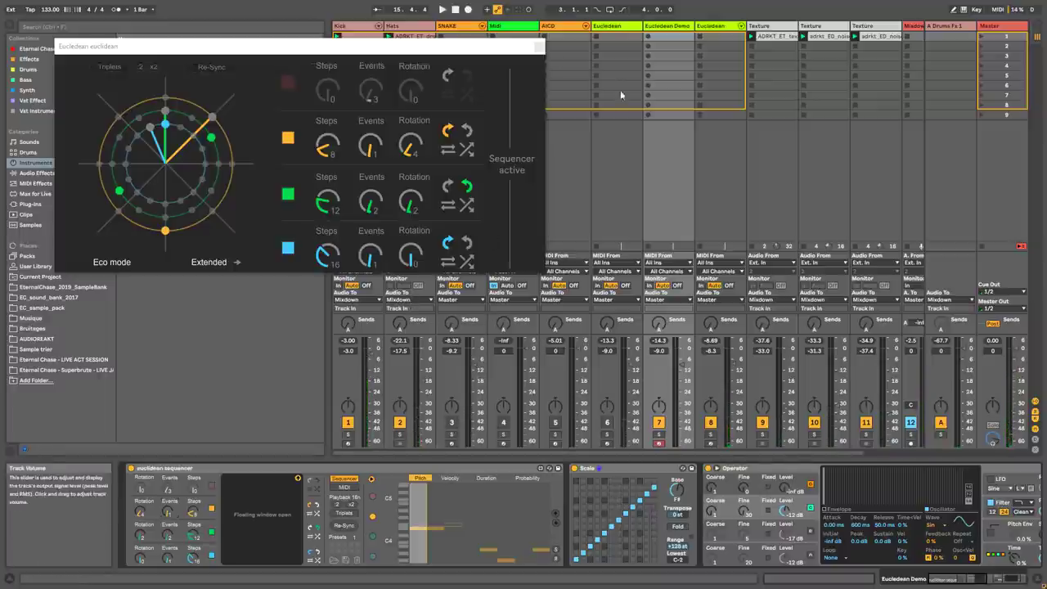
{"action": "left_click", "coordinate": [539, 48]}
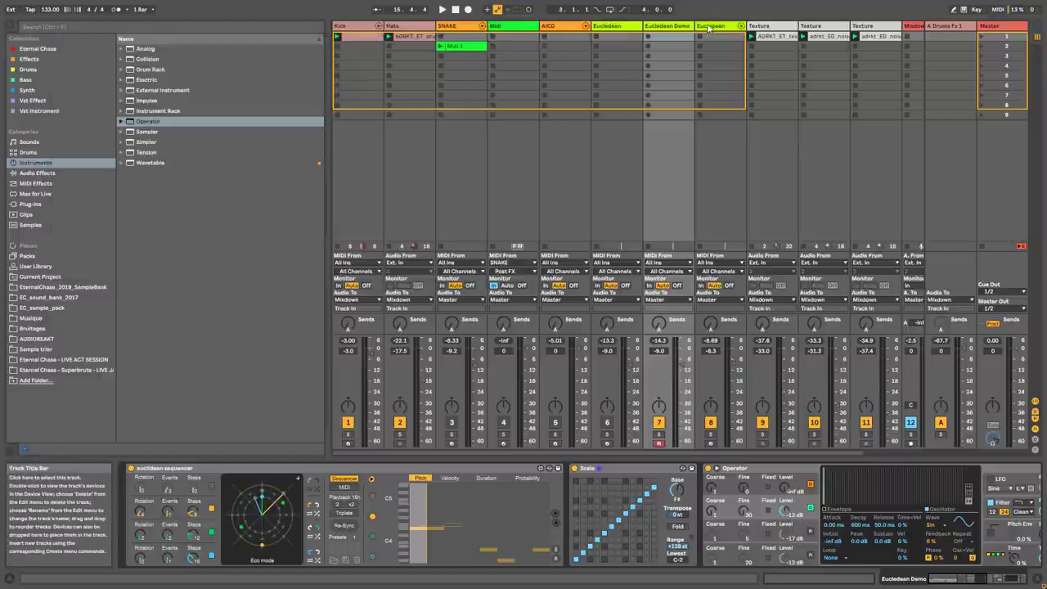
Step: Solo the Eucledean track that uses the Drum Rack and listen to its sequencer pattern
{"action": "left_click", "coordinate": [712, 27]}
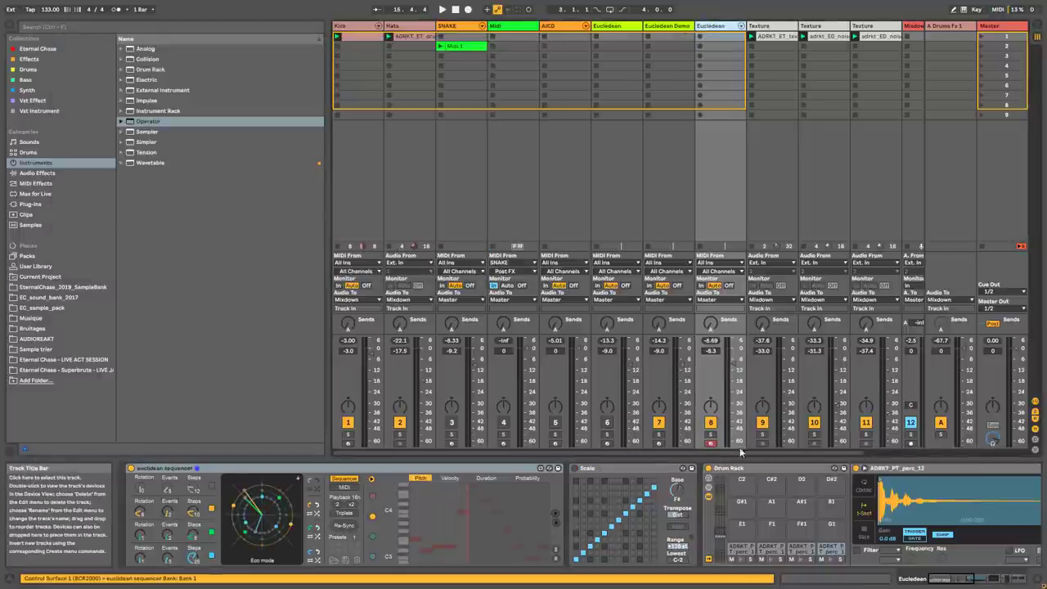
{"action": "left_click", "coordinate": [711, 434]}
{"action": "key", "text": "space"}
{"action": "mouse_move", "coordinate": [930, 579]}
{"action": "left_mouse_down"}
{"action": "mouse_move", "coordinate": [942, 579]}
{"action": "mouse_move", "coordinate": [915, 578]}
{"action": "left_mouse_up"}
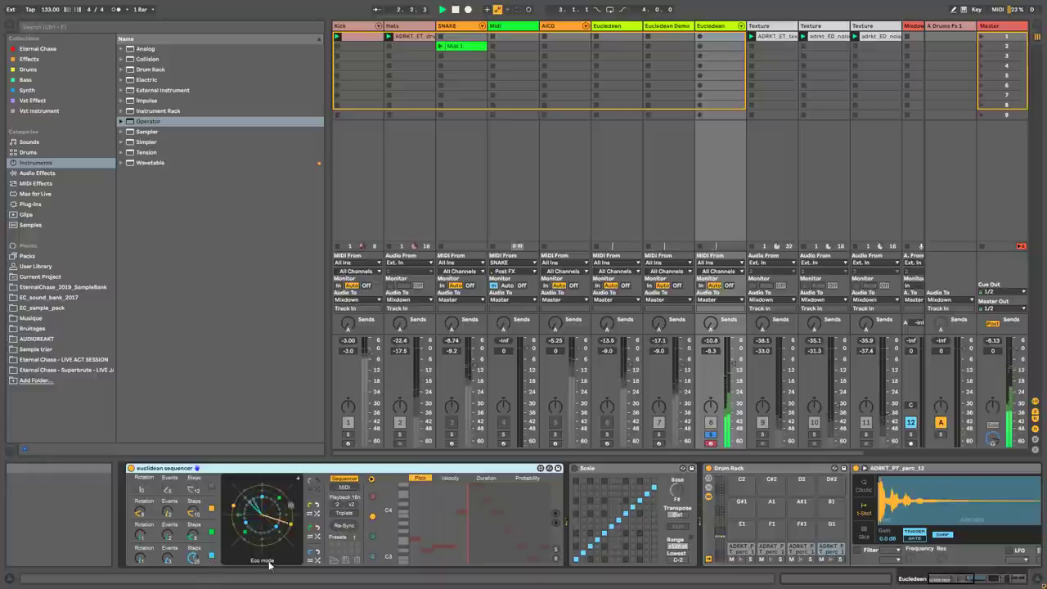
{"action": "key", "text": "space"}
Step: Inspect the ADRKT_PT_perc_12 sample settings on the Drum Rack's D1 and D#1 pads
{"action": "left_click_drag", "start_coordinate": [960, 579], "coordinate": [971, 583]}
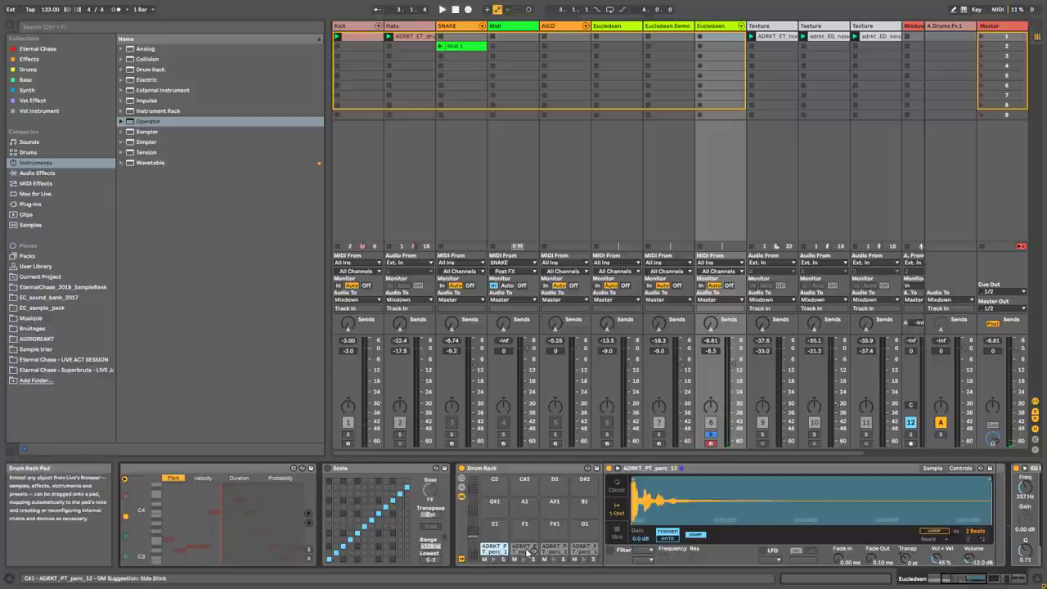
{"action": "left_click", "coordinate": [557, 552]}
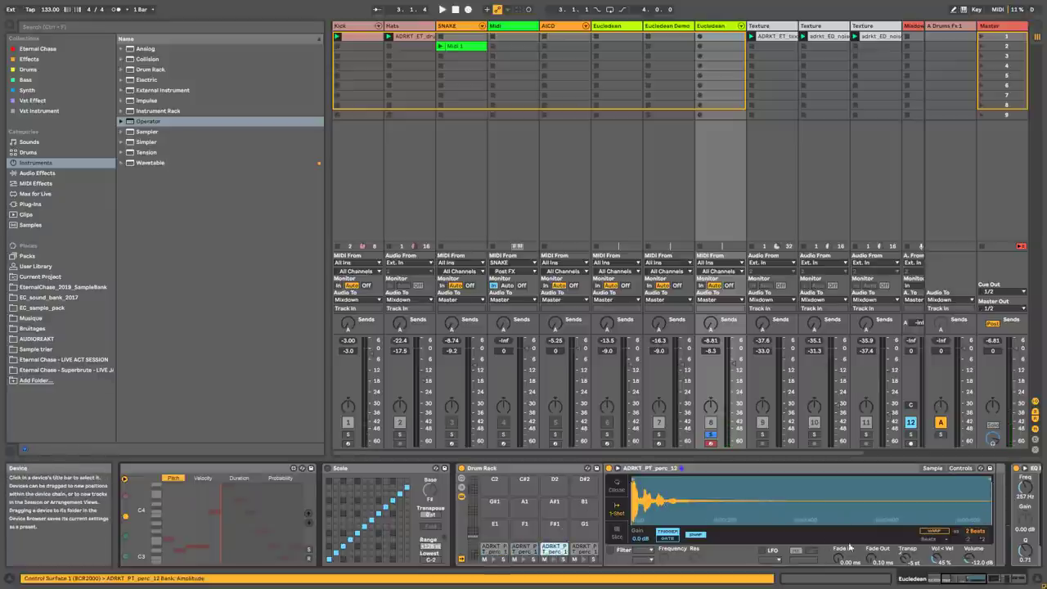
{"action": "left_click", "coordinate": [580, 553]}
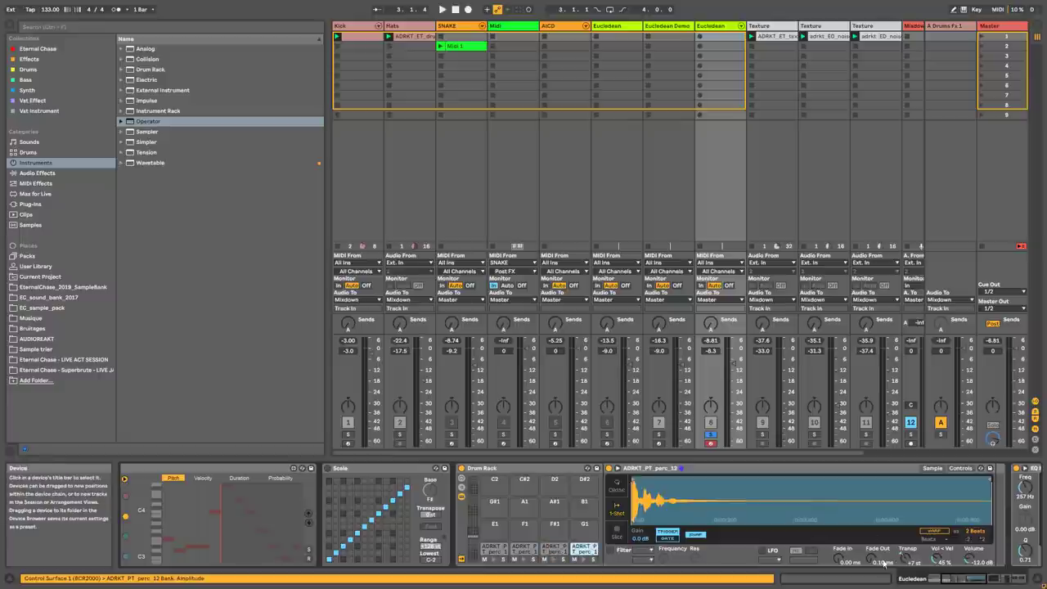
{"action": "left_click", "coordinate": [973, 582]}
{"action": "left_click_drag", "start_coordinate": [973, 583], "coordinate": [943, 584]}
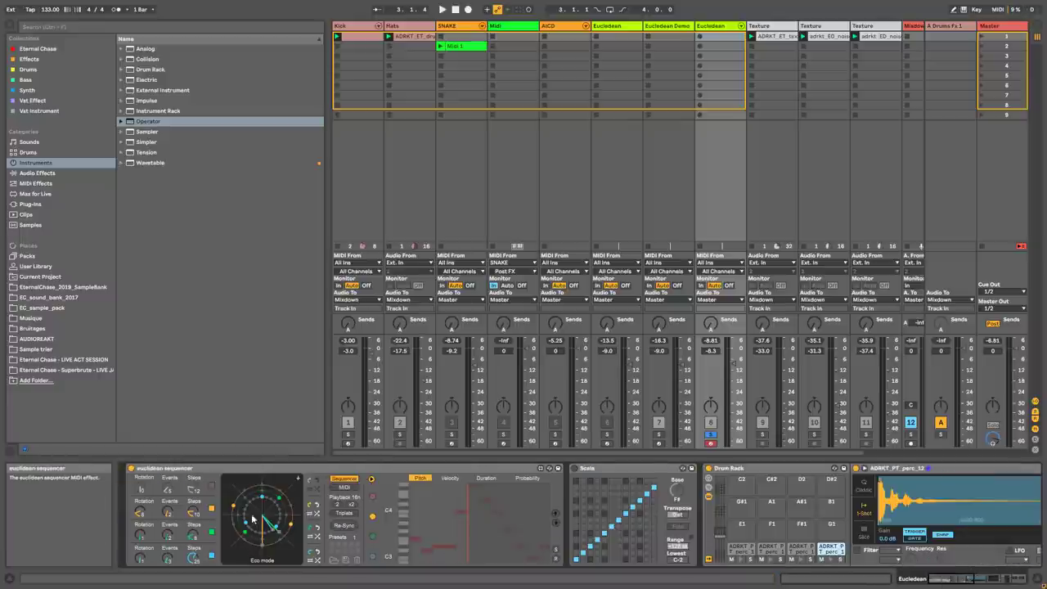
Step: Listen to the soloed Drum Rack track again, unsolo it to hear the full mix, and stop playback
{"action": "key", "text": "space"}
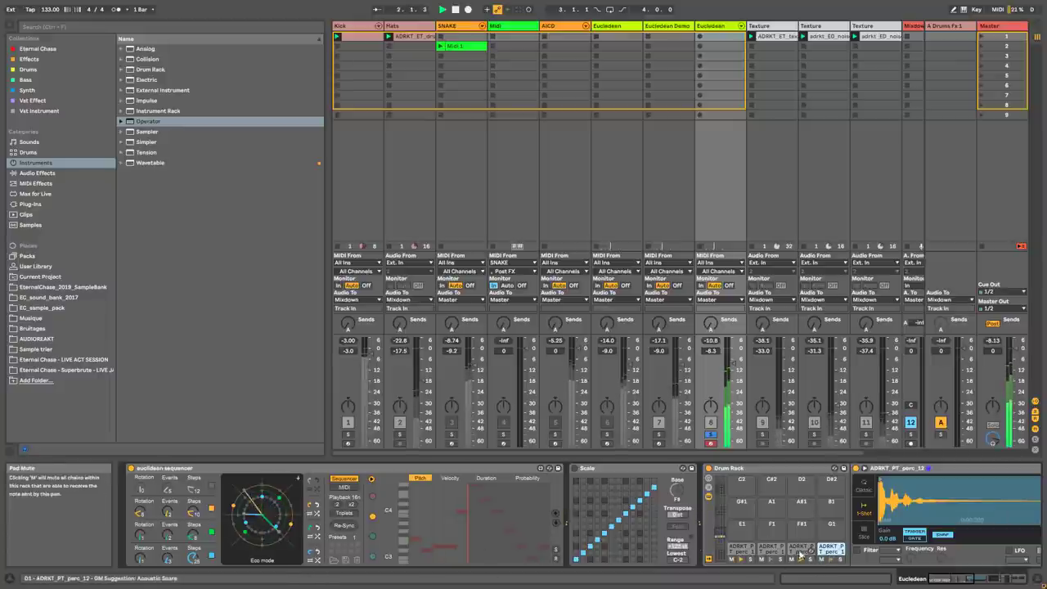
{"action": "left_click", "coordinate": [714, 439]}
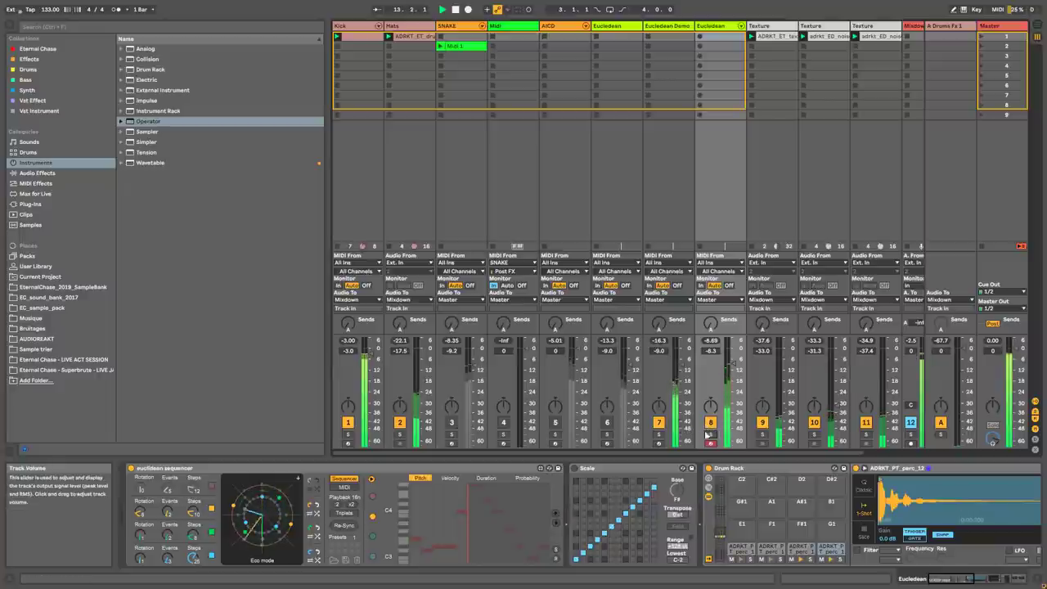
{"action": "key", "text": "space"}
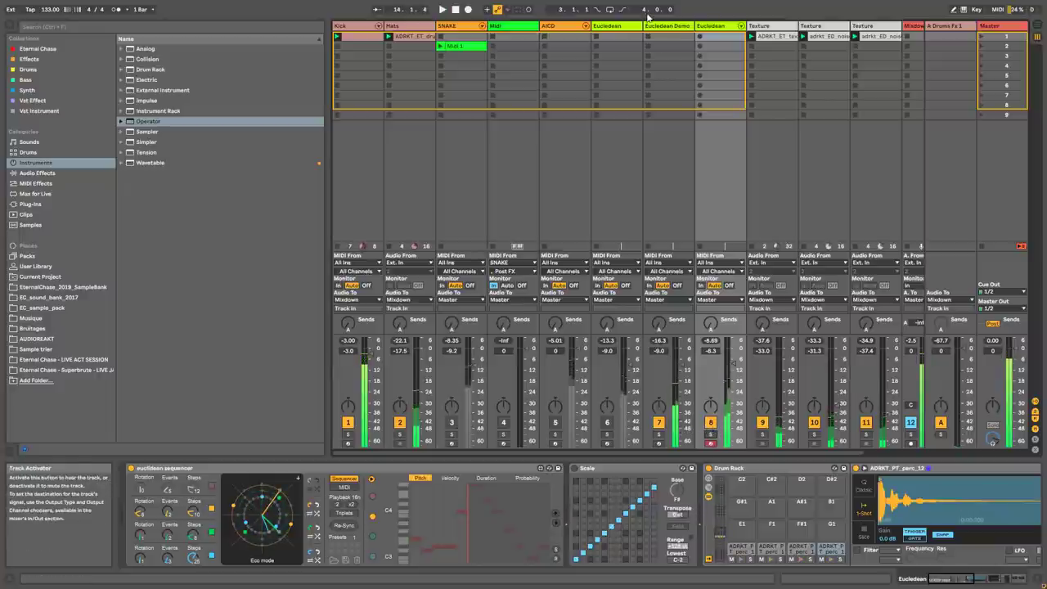
Step: Solo the Eucledean Demo track and set the euclidean sequencer's playback rate to 16n
{"action": "left_click", "coordinate": [666, 28]}
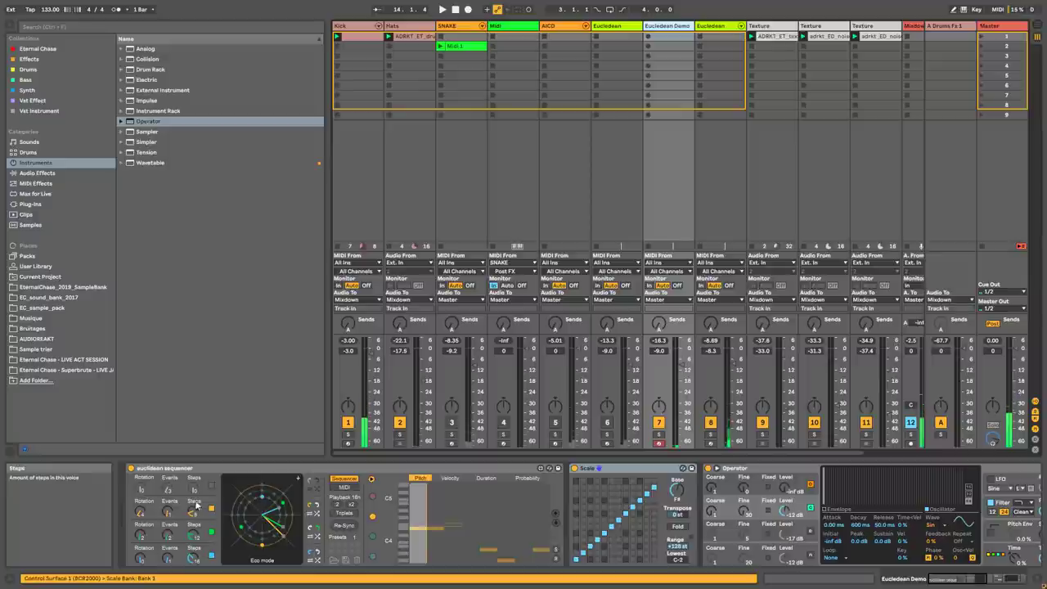
{"action": "left_click", "coordinate": [659, 434]}
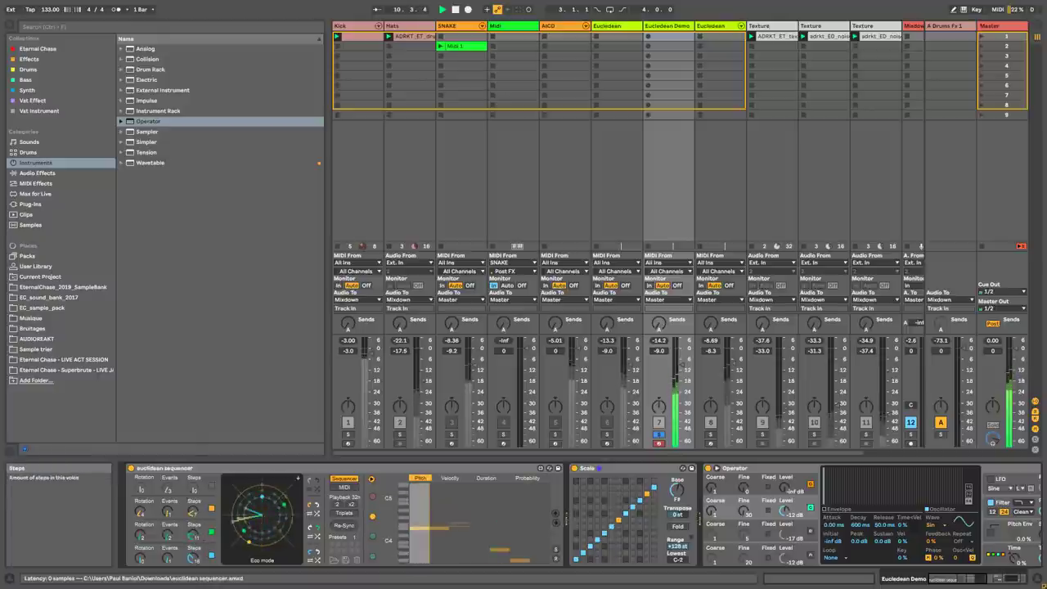
{"action": "left_click", "coordinate": [334, 506]}
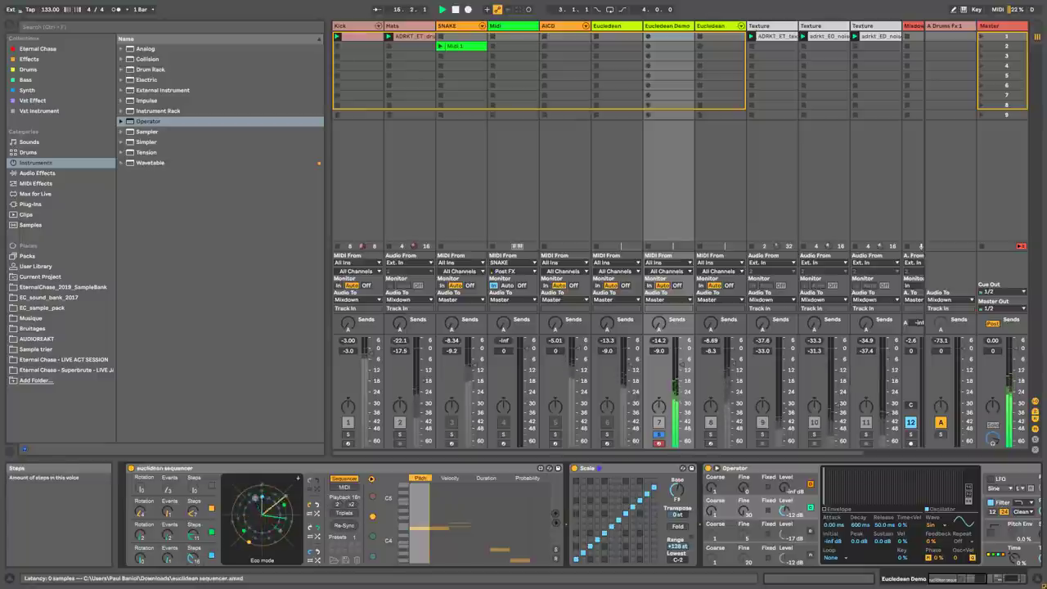
Step: Set the orange, green and blue voices to 7, 11 and 17 steps, and compare the track in the full mix and soloed
{"action": "left_click_drag", "start_coordinate": [194, 556], "coordinate": [194, 552]}
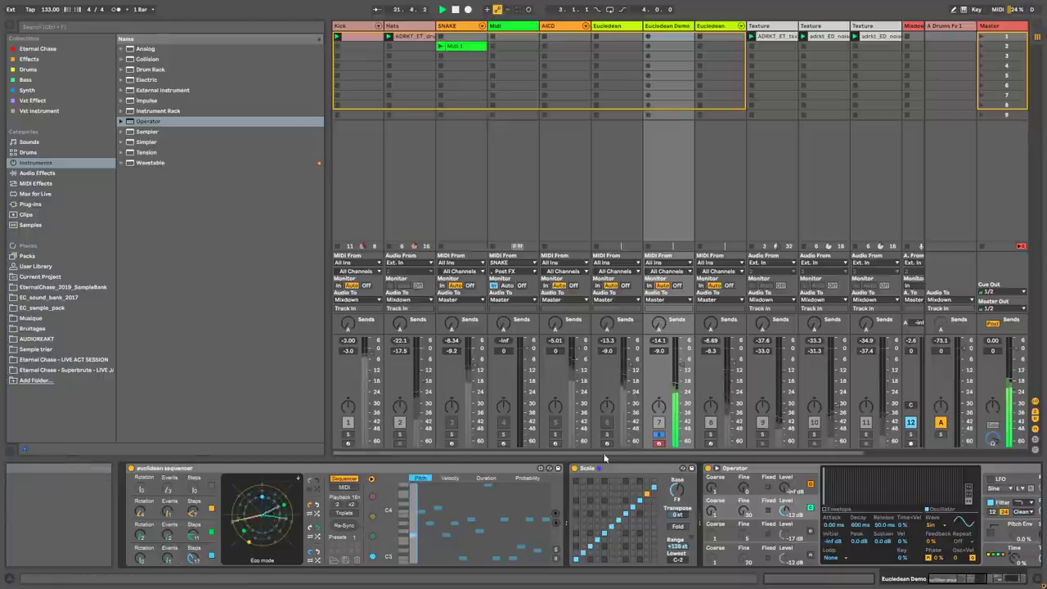
{"action": "left_click", "coordinate": [658, 434]}
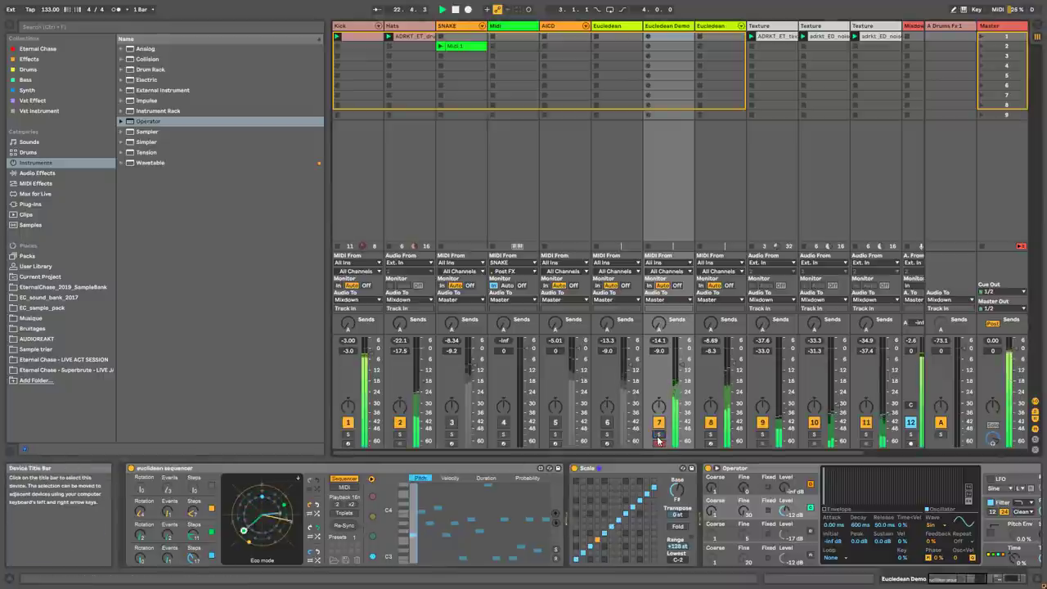
{"action": "left_click", "coordinate": [659, 434]}
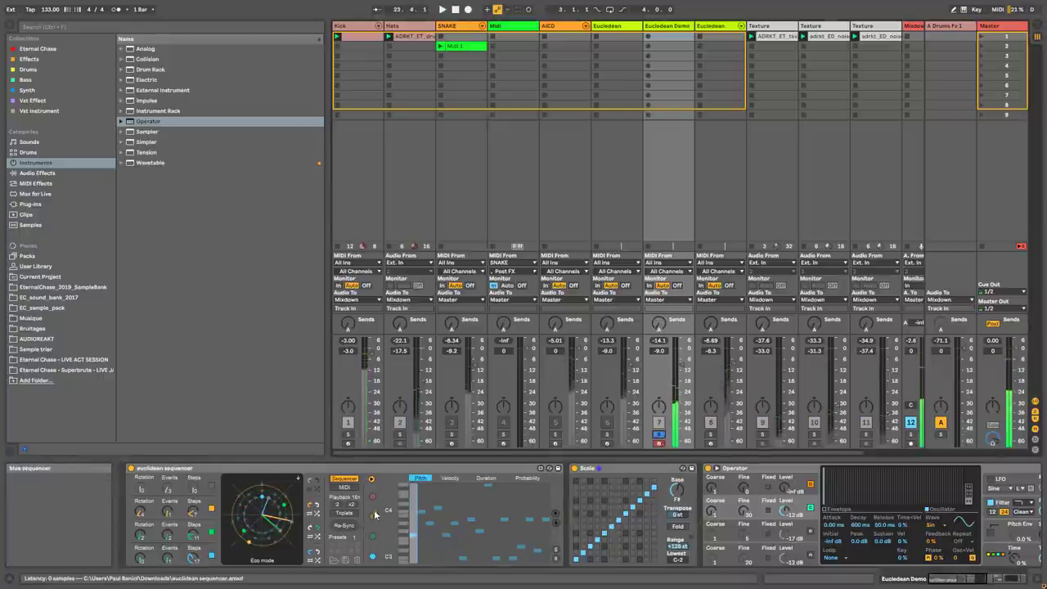
Step: Try triplet playback on the euclidean sequencer with its floating window open, and turn triplets off again
{"action": "left_click", "coordinate": [347, 513]}
{"action": "key", "text": "space"}
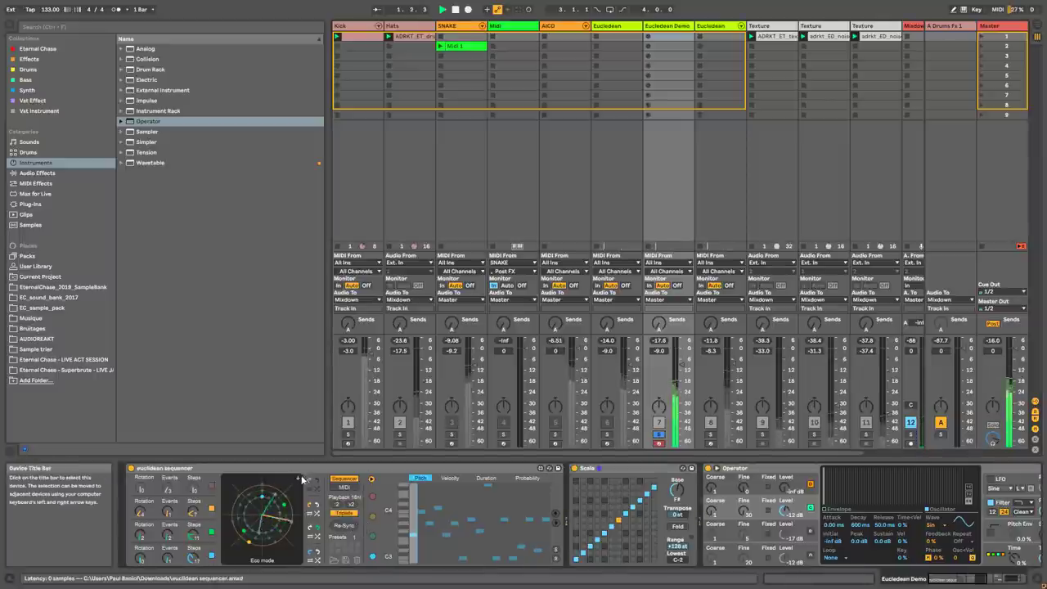
{"action": "left_click", "coordinate": [298, 478]}
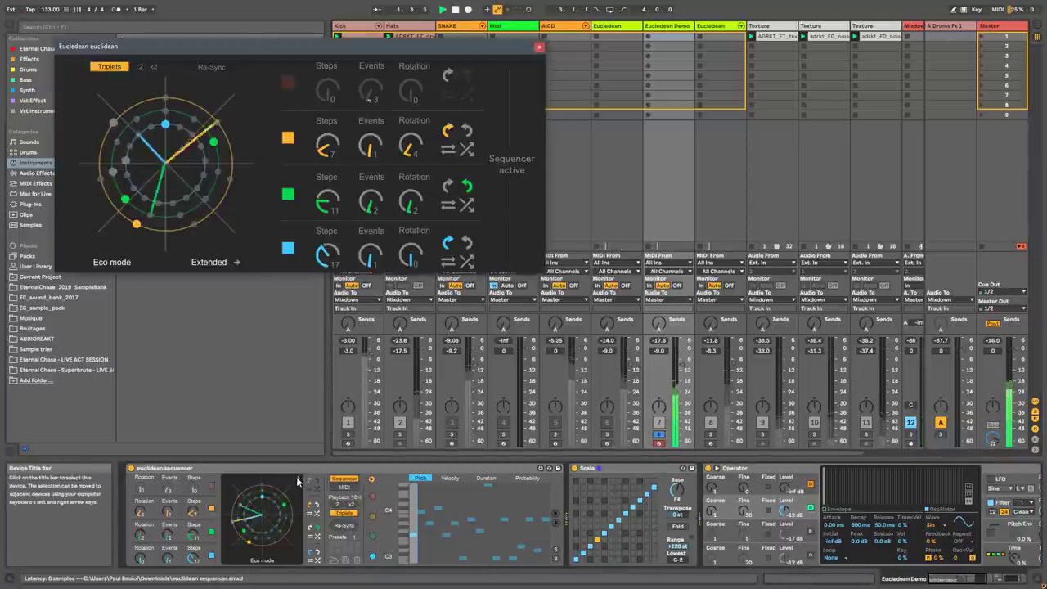
{"action": "left_click", "coordinate": [344, 513]}
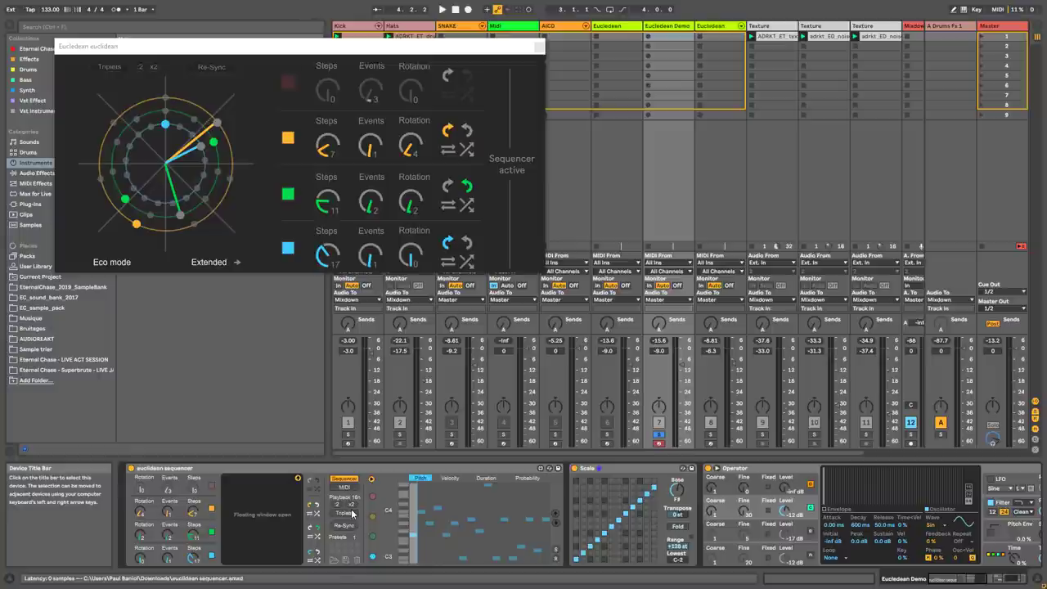
Step: View the sequencer's dialog for saving presets to disk, cancel it, and close the floating window
{"action": "left_click", "coordinate": [345, 561]}
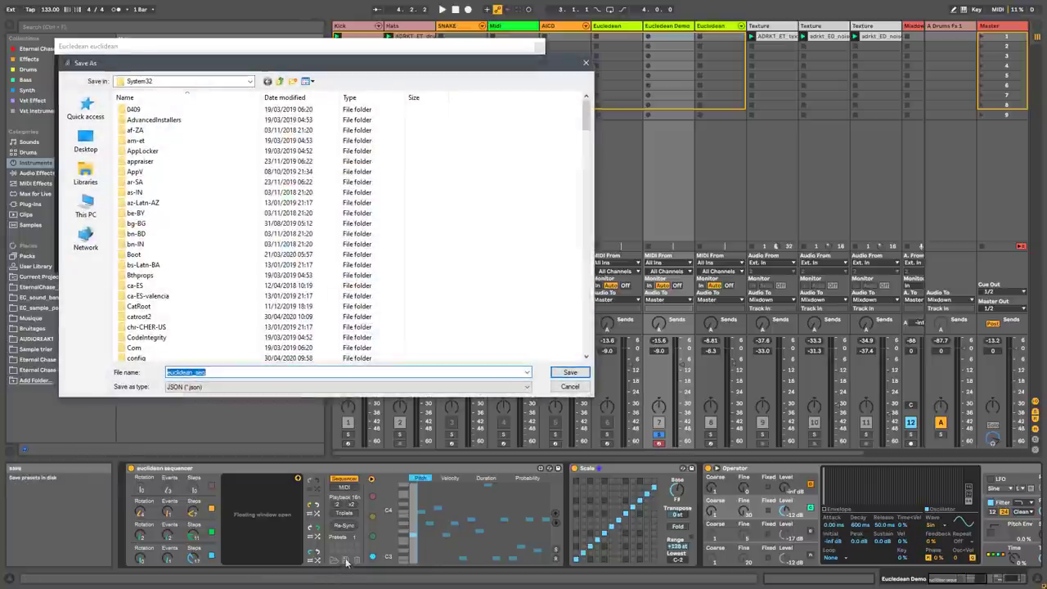
{"action": "left_click", "coordinate": [565, 388]}
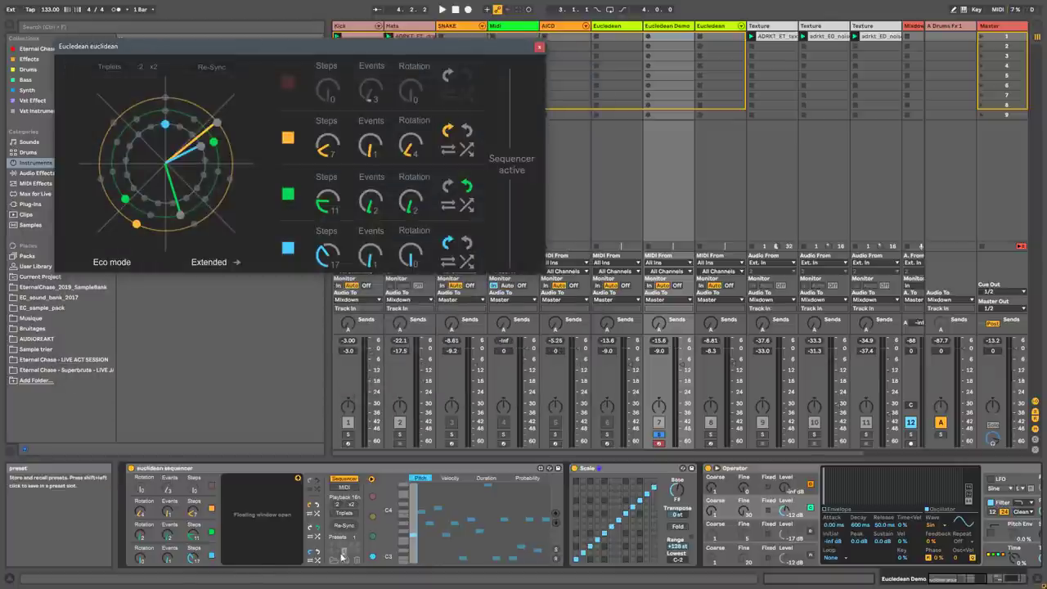
{"action": "left_click", "coordinate": [539, 47]}
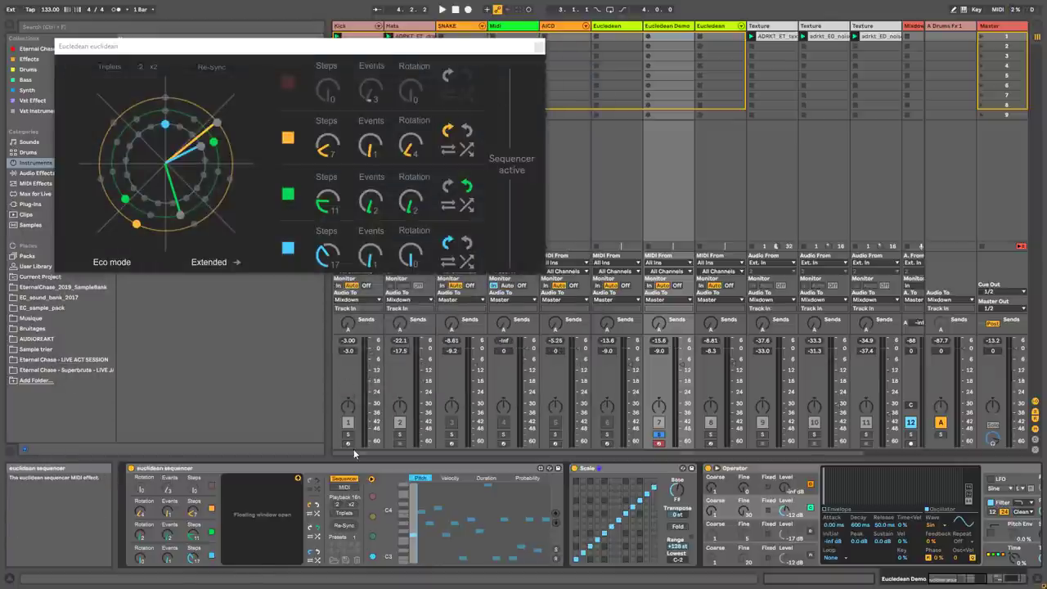